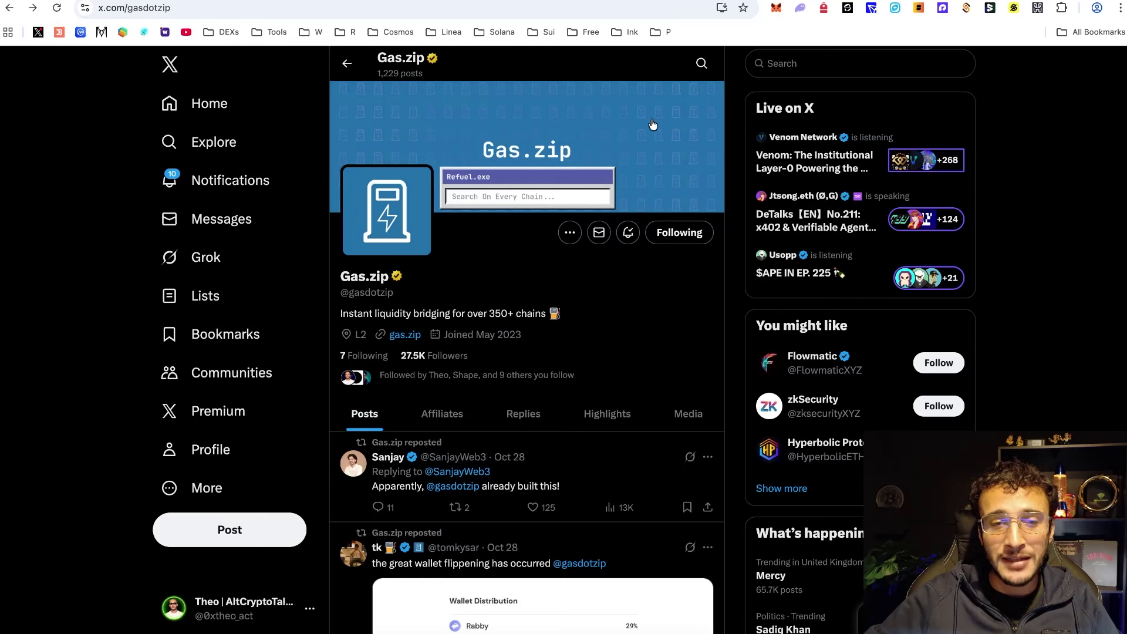
# Step: Look through the recent posts on the Gas.zip profile on X
pyautogui.scroll(-3, 689, 192)
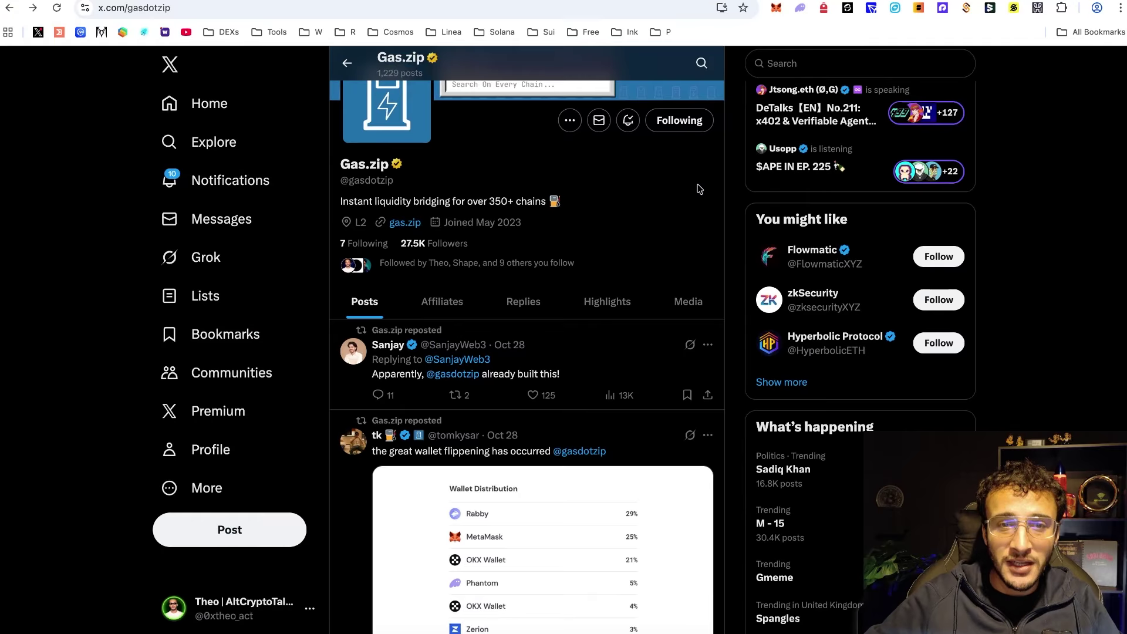
pyautogui.scroll(-8, 710, 198)
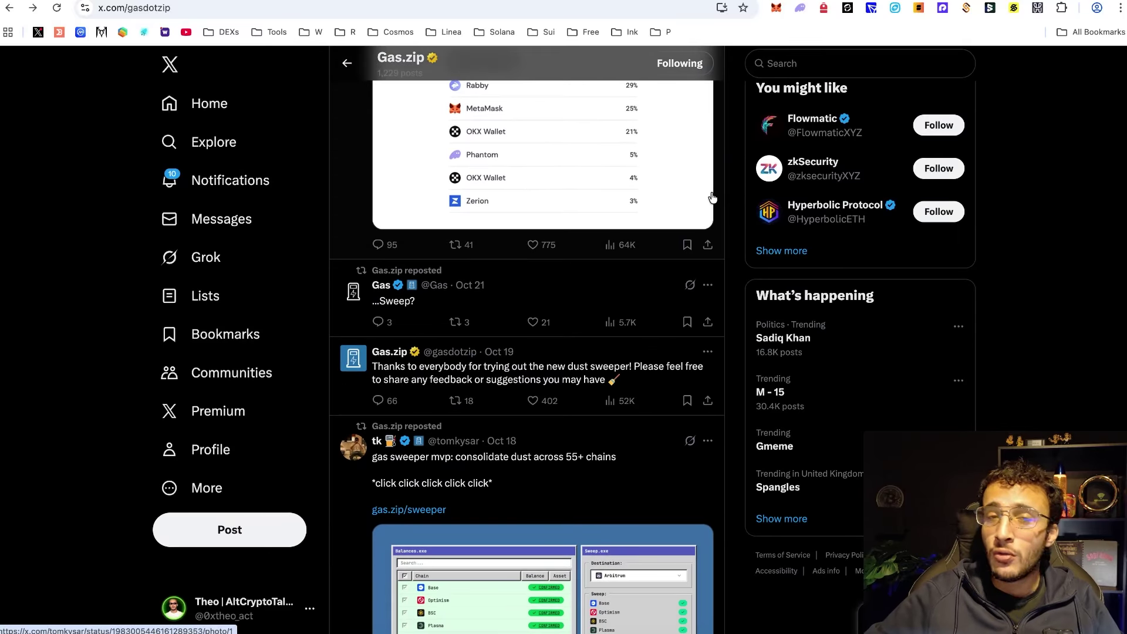
pyautogui.scroll(-3, 678, 278)
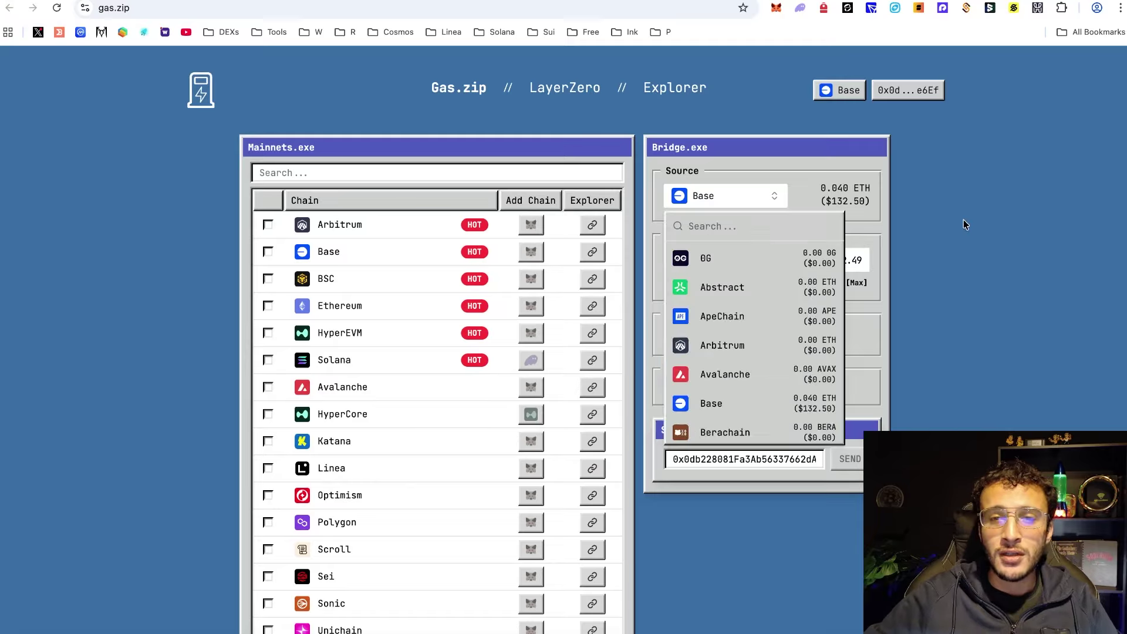
# Step: Choose Base as the source chain for the bridge
pyautogui.click(964, 224)
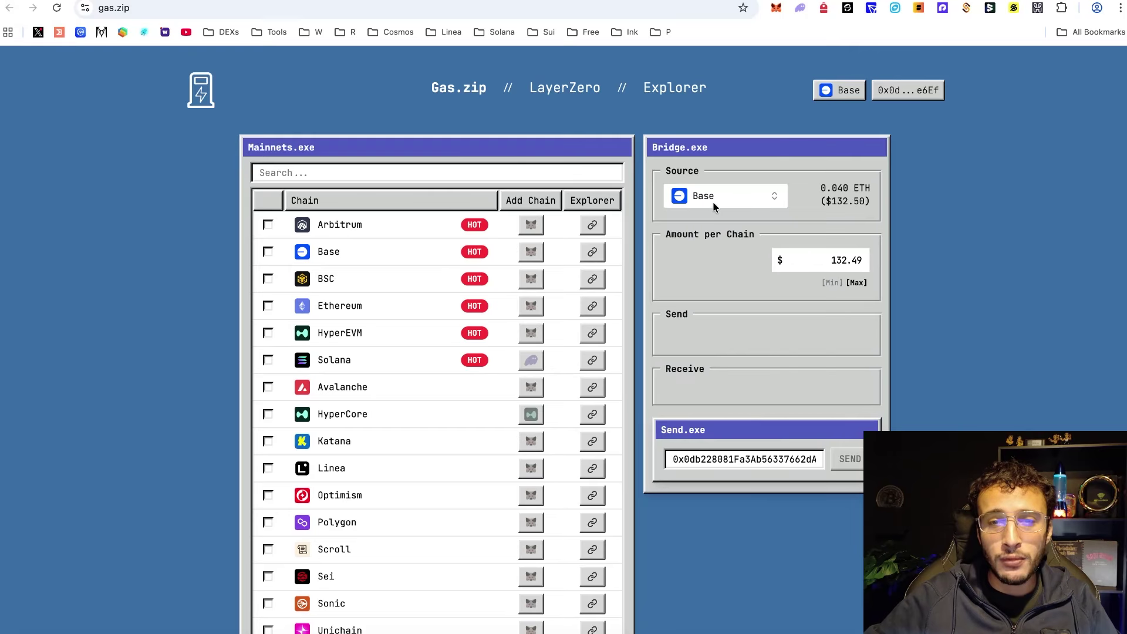
pyautogui.click(730, 199)
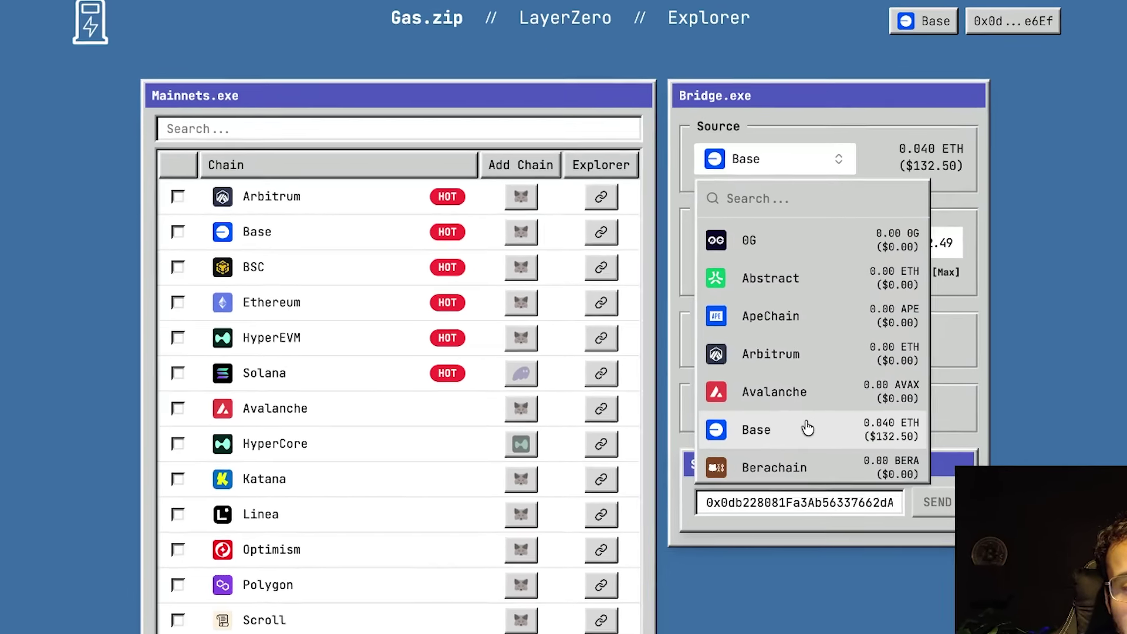
pyautogui.click(778, 410)
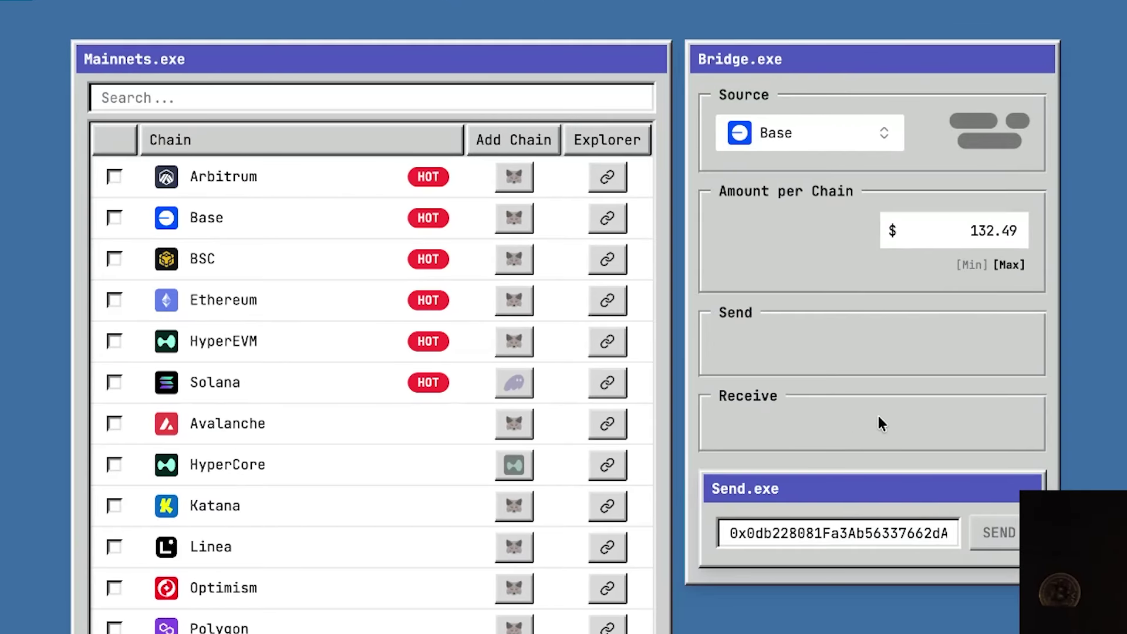
# Step: Expand the full list of mainnet chains and look over the available destinations
pyautogui.scroll(-2, 350, 421)
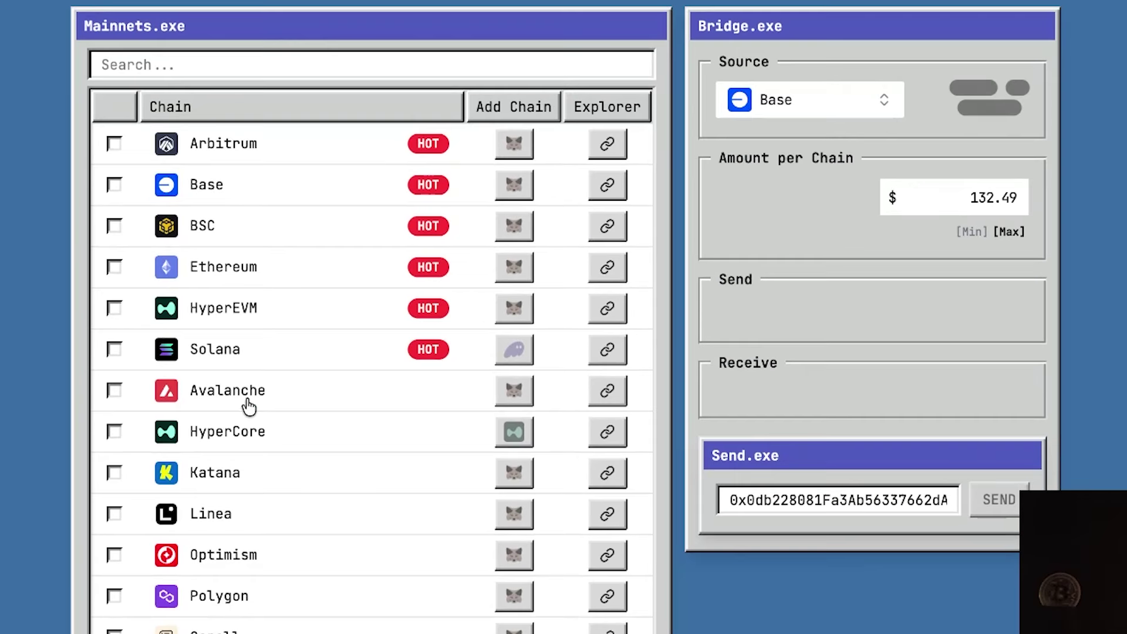
pyautogui.scroll(-2, 270, 388)
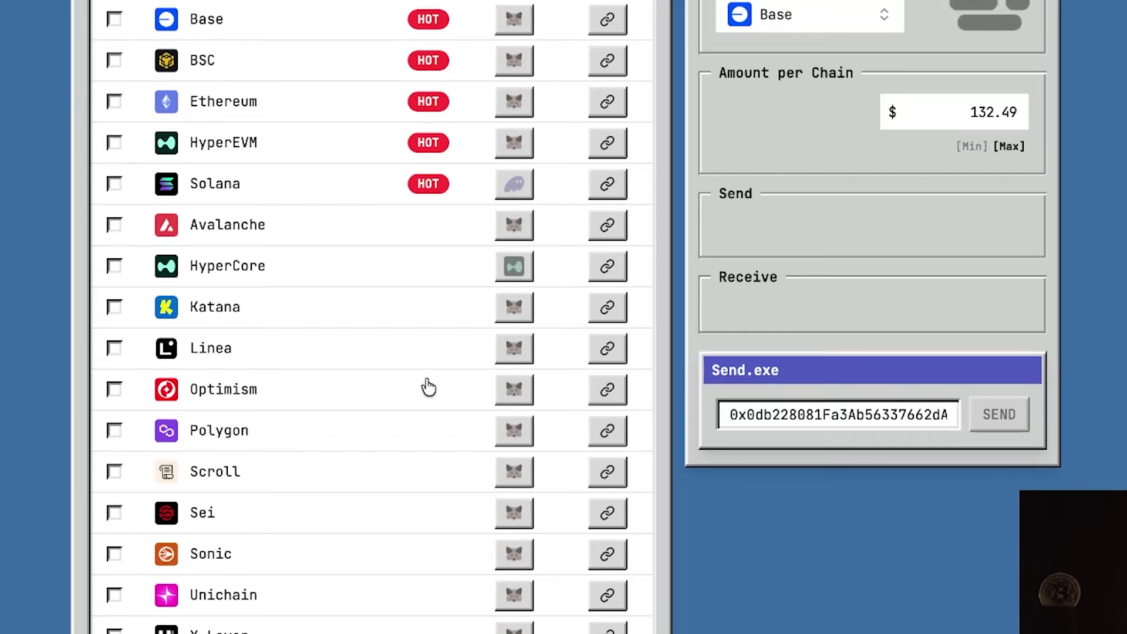
pyautogui.scroll(-4, 428, 385)
pyautogui.click(364, 632)
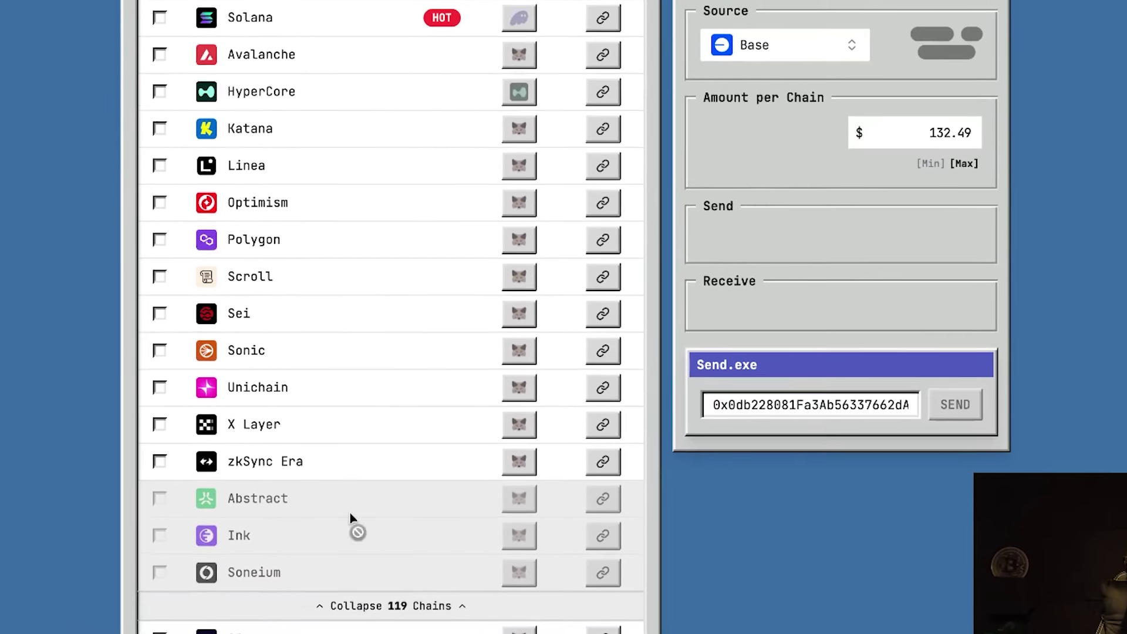
pyautogui.scroll(5, 378, 427)
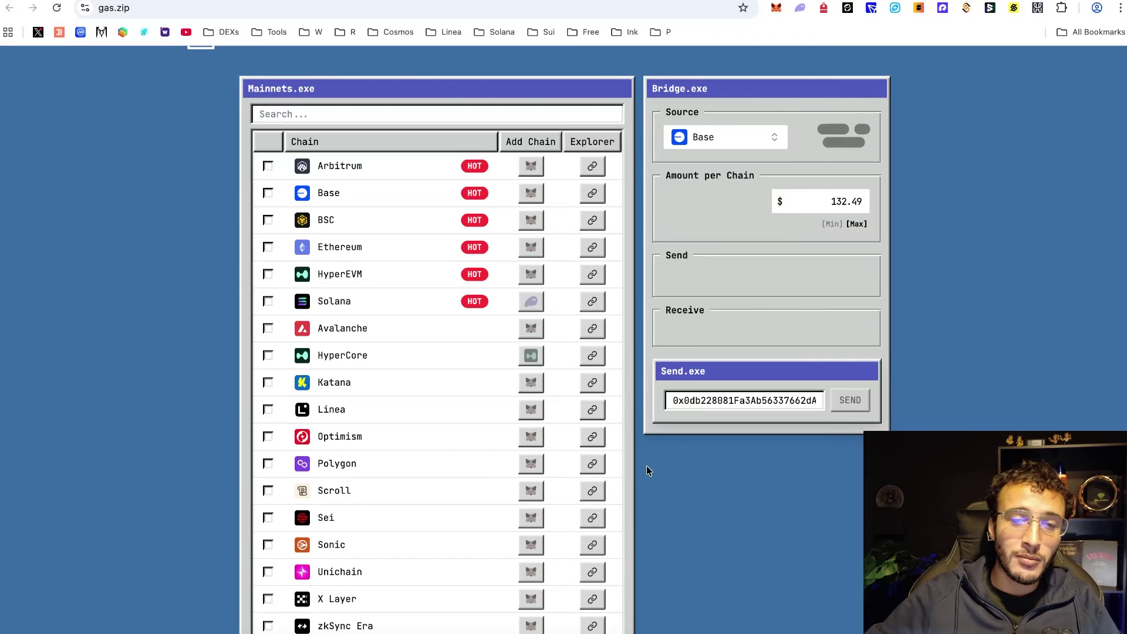
# Step: Send $5 from Base to Sei and confirm the transaction request in the wallet
pyautogui.click(338, 523)
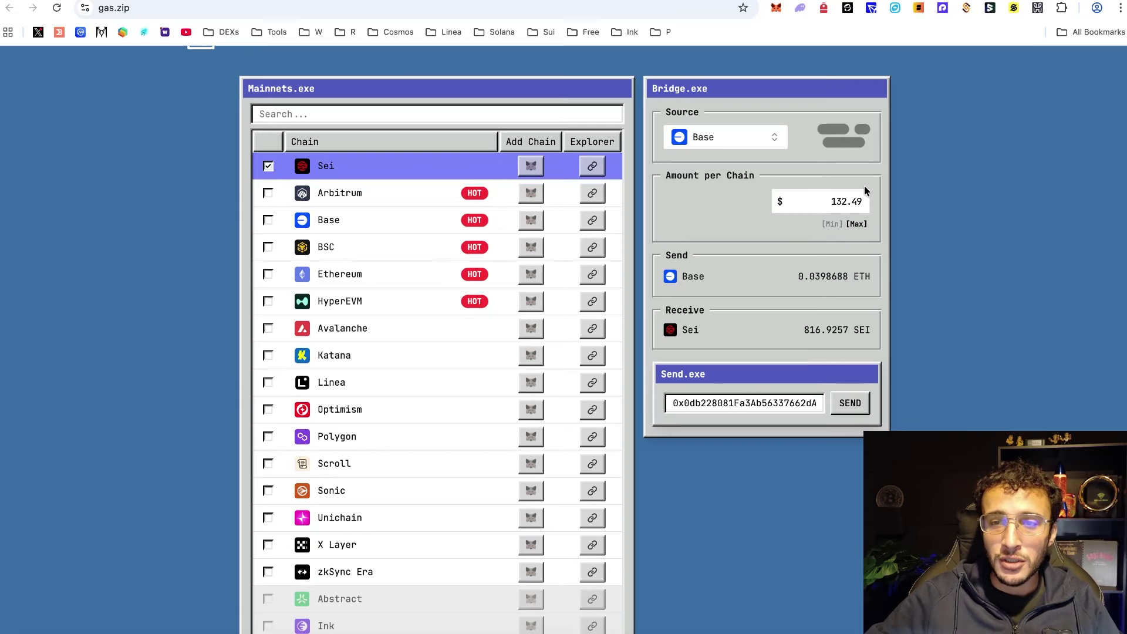
pyautogui.doubleClick(851, 202)
pyautogui.write('5')
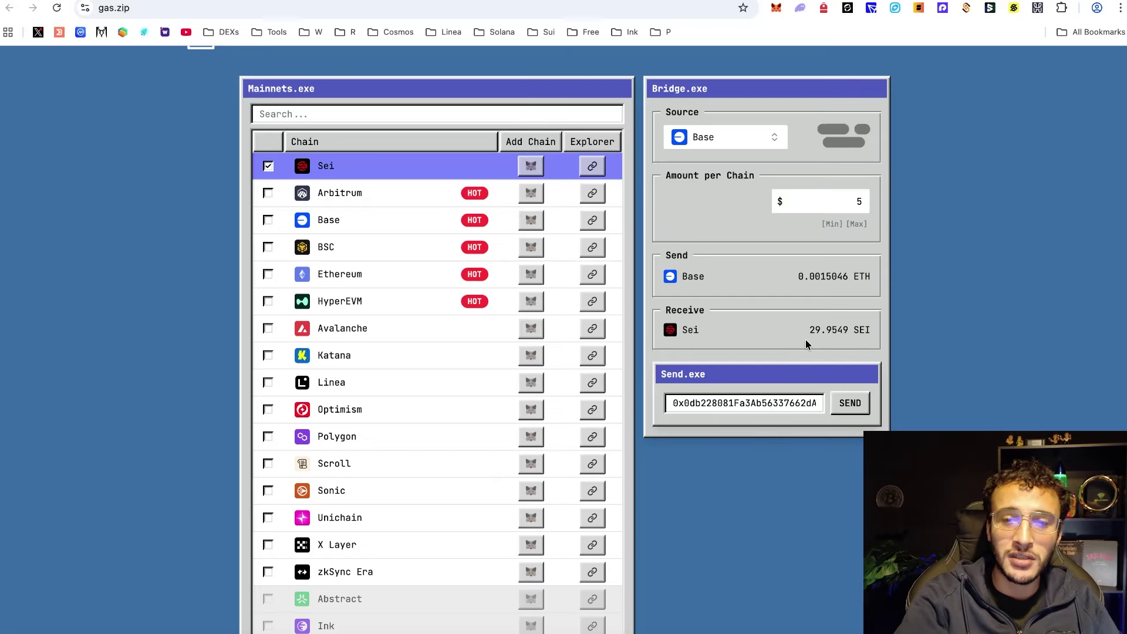
pyautogui.click(859, 403)
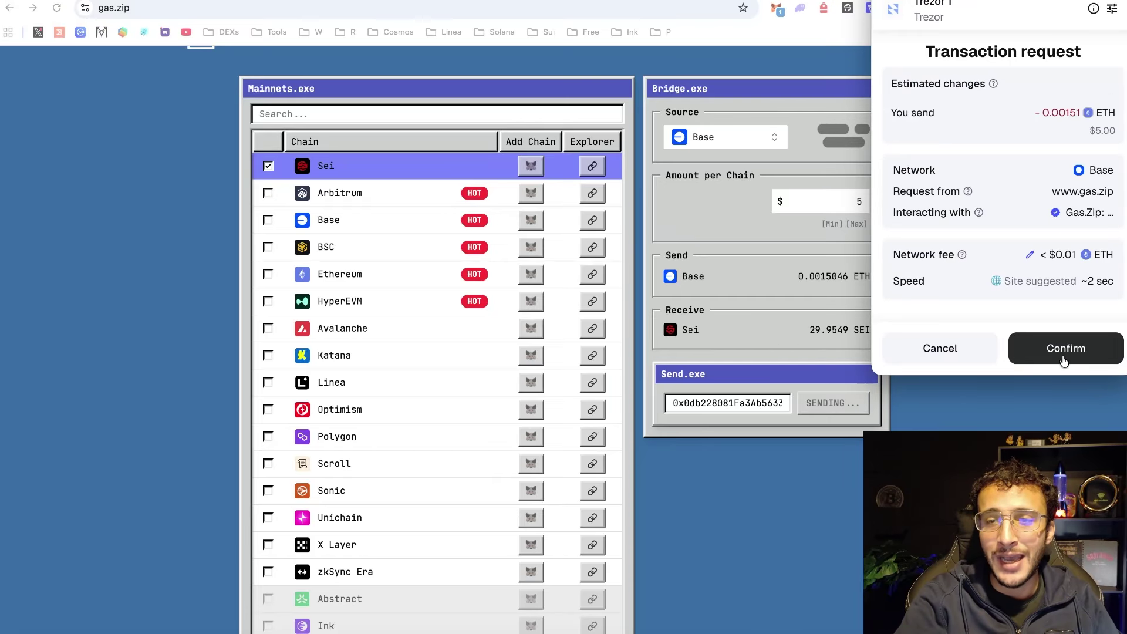
pyautogui.click(1064, 360)
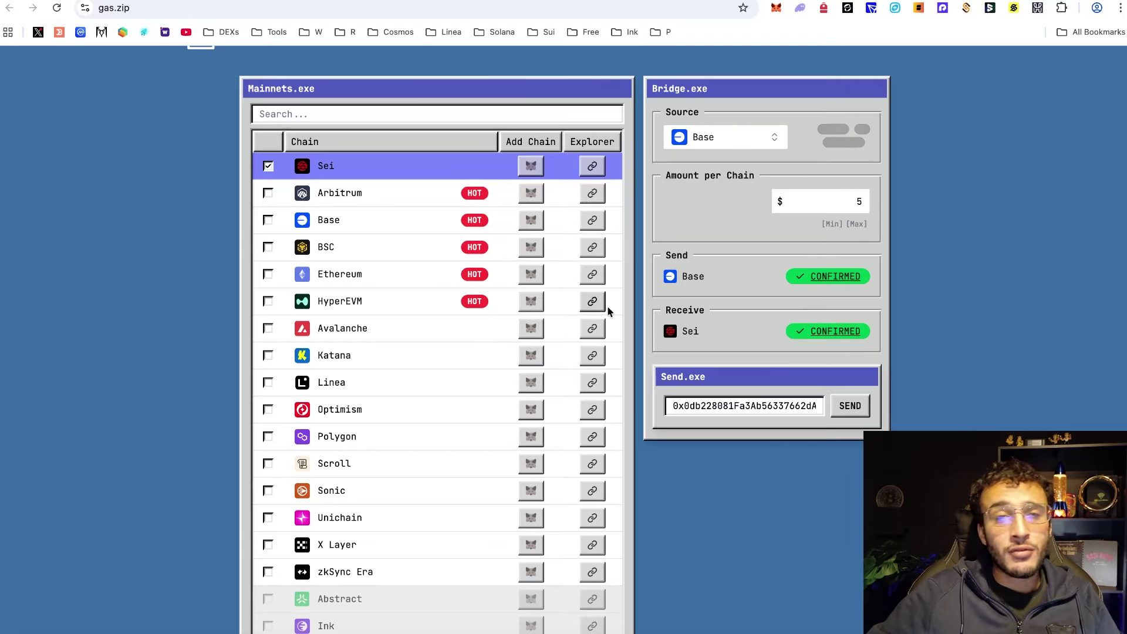
# Step: Change the bridge's source chain to Sei
pyautogui.scroll(1, 957, 282)
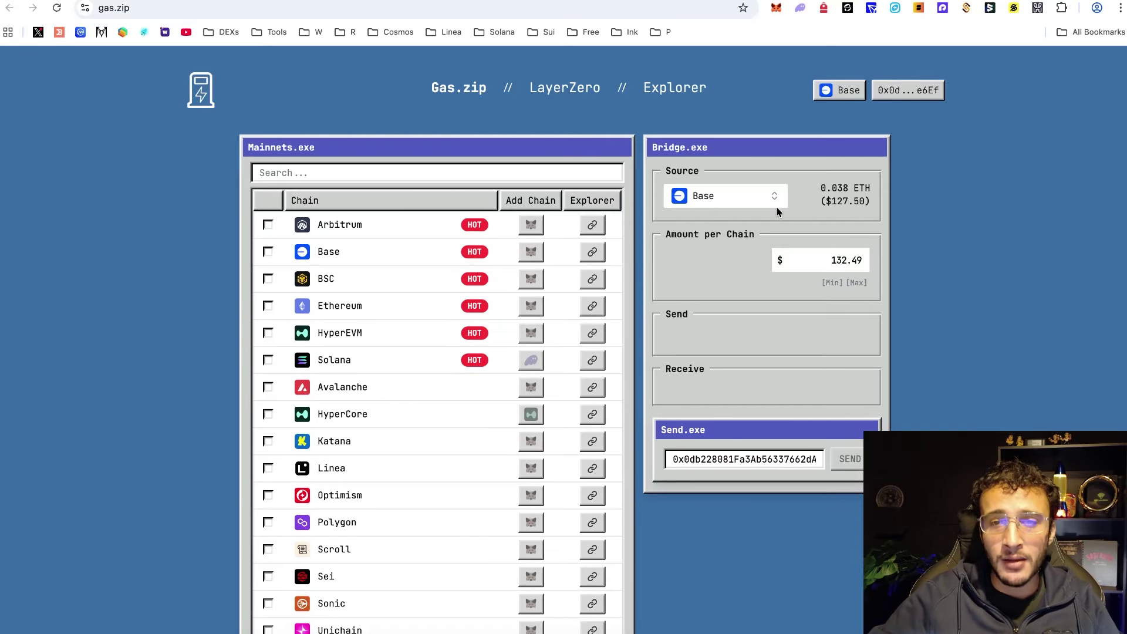
pyautogui.click(739, 201)
pyautogui.scroll(-1, 788, 316)
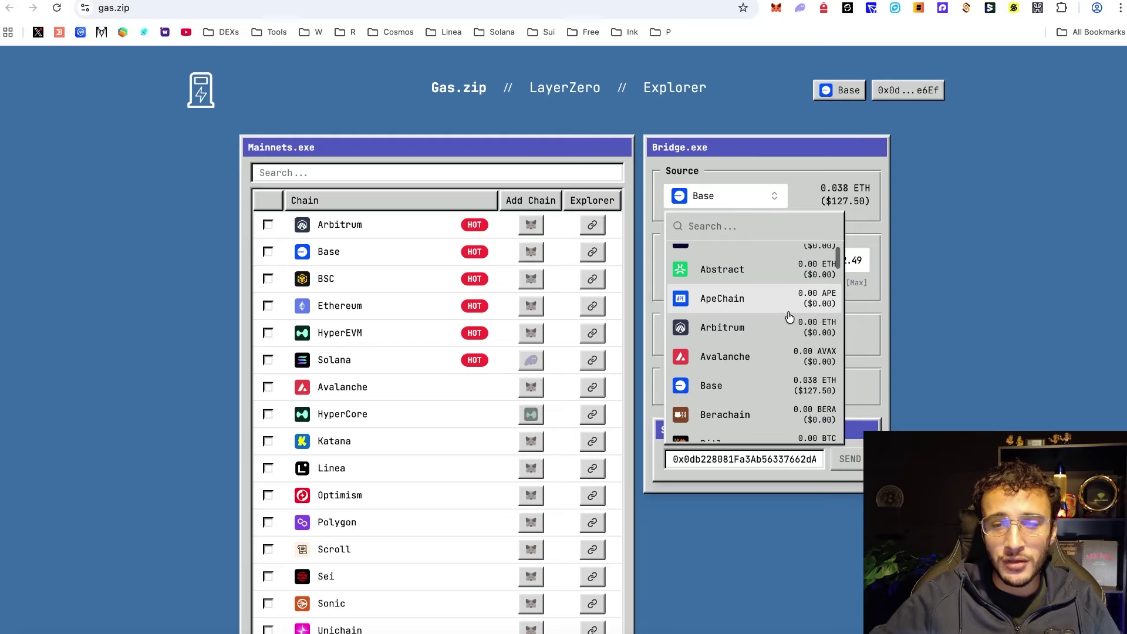
pyautogui.scroll(-15, 789, 317)
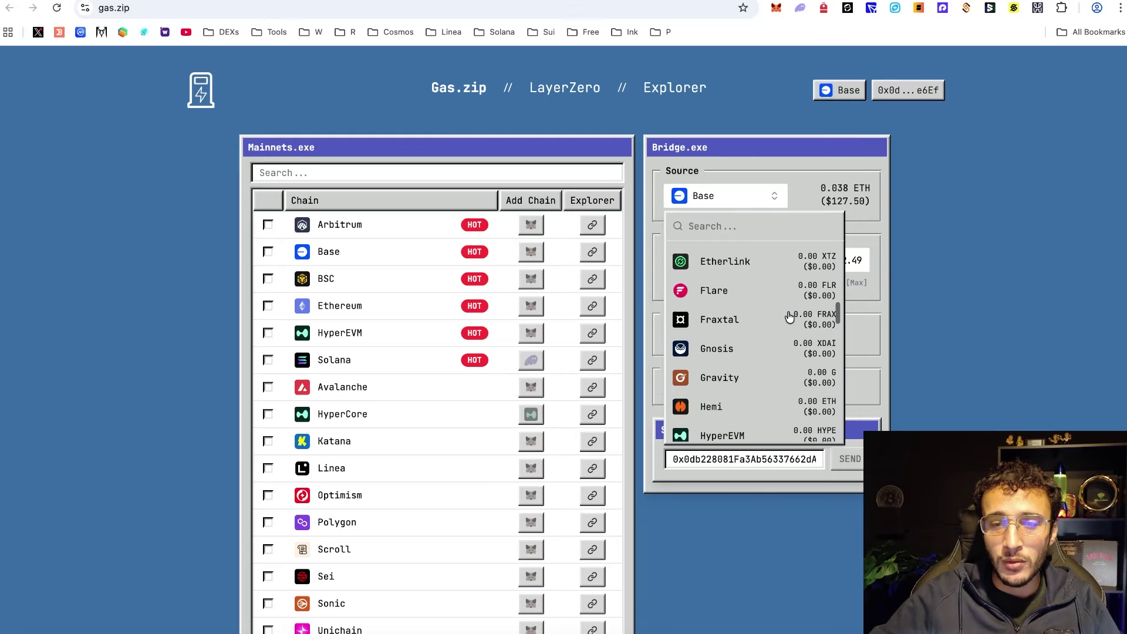
pyautogui.scroll(-5, 789, 317)
pyautogui.click(763, 320)
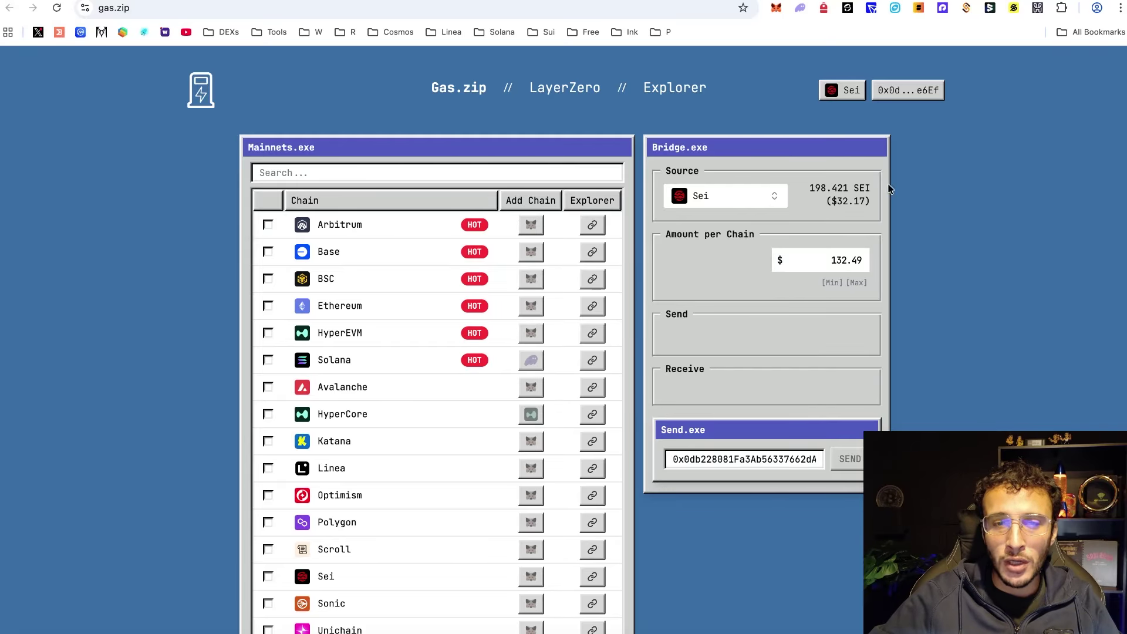
# Step: Select BSC, Avalanche and Optimism as destination chains and set the amount per chain to $3
pyautogui.click(401, 282)
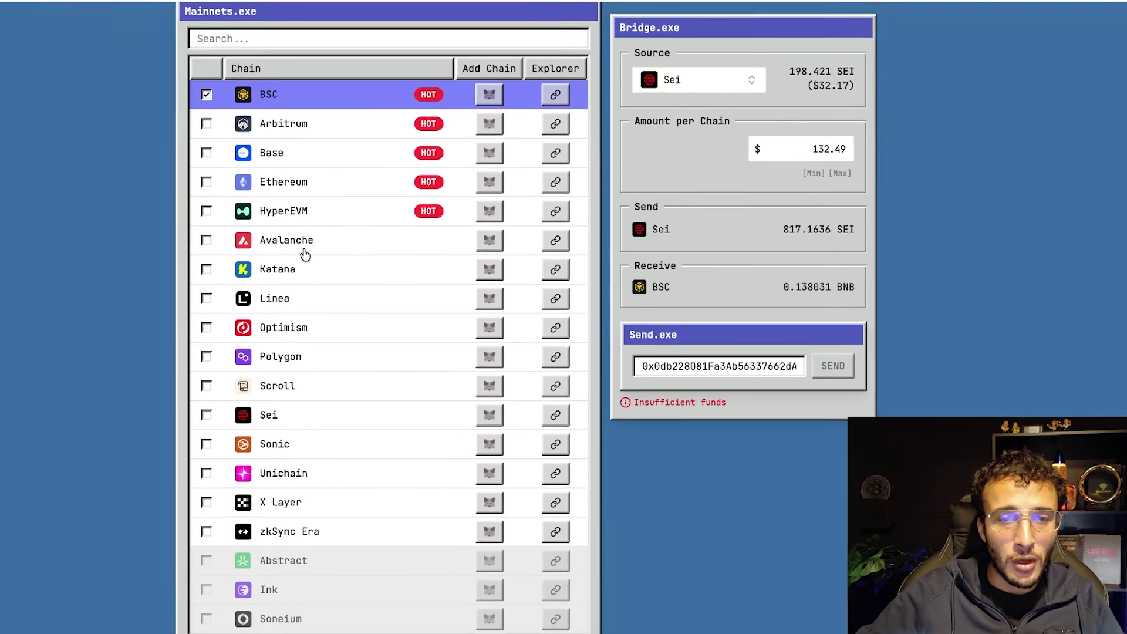
pyautogui.click(305, 253)
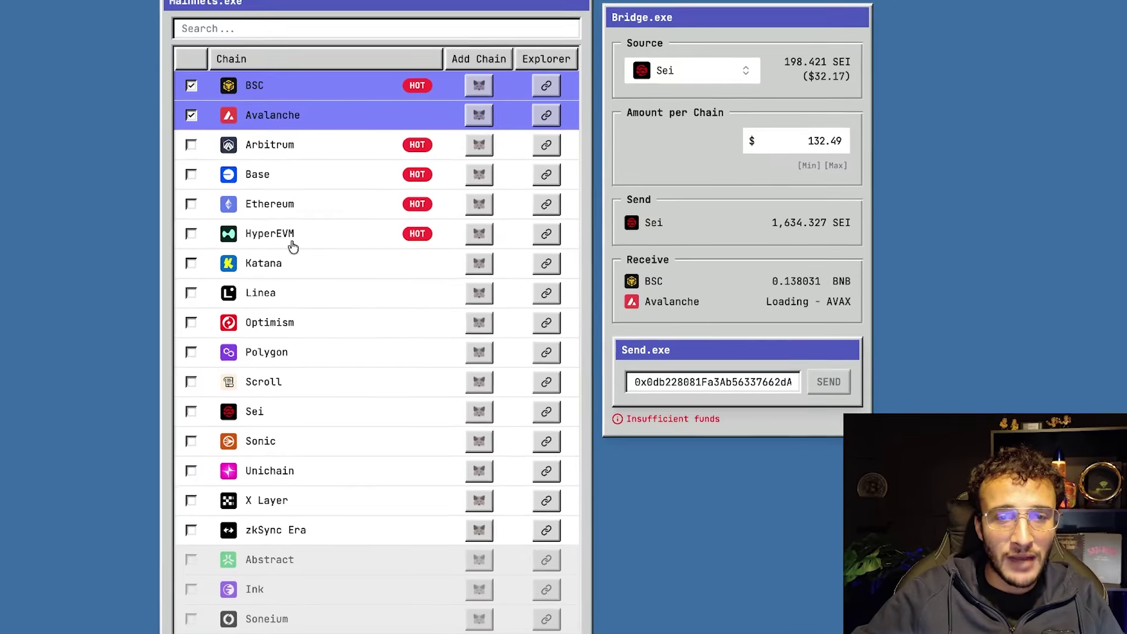
pyautogui.click(273, 252)
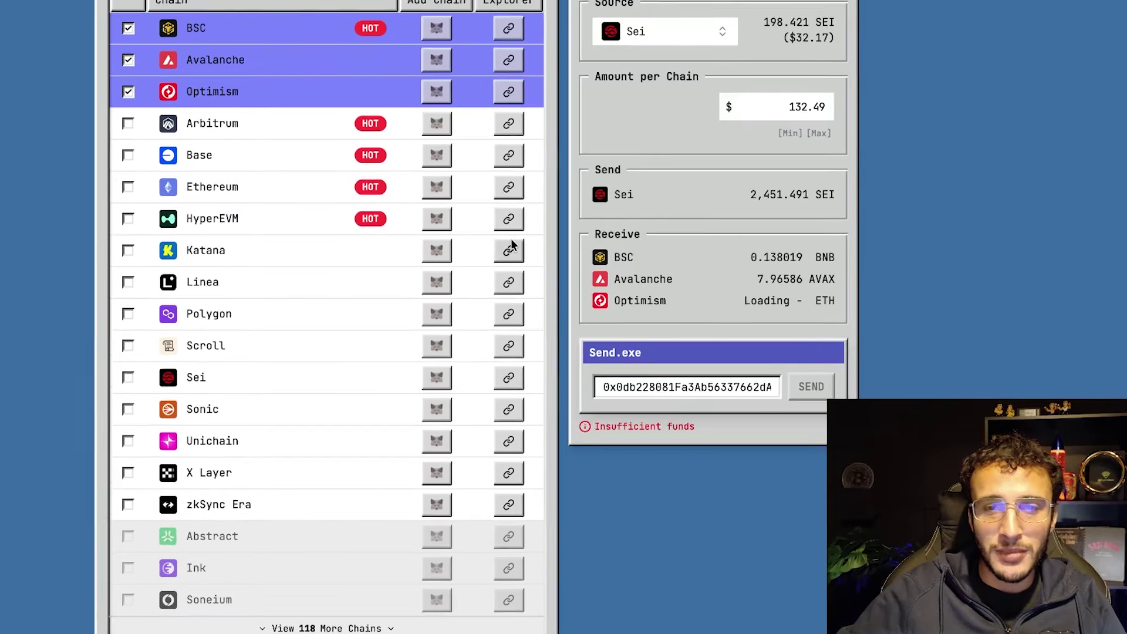
pyautogui.doubleClick(805, 118)
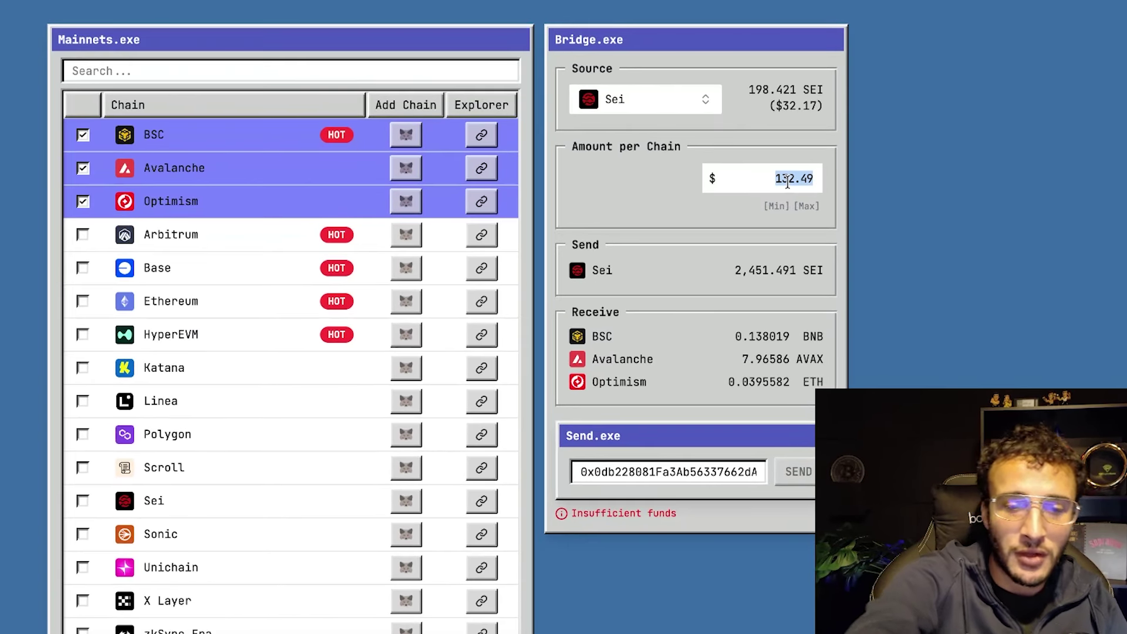
pyautogui.write('3')
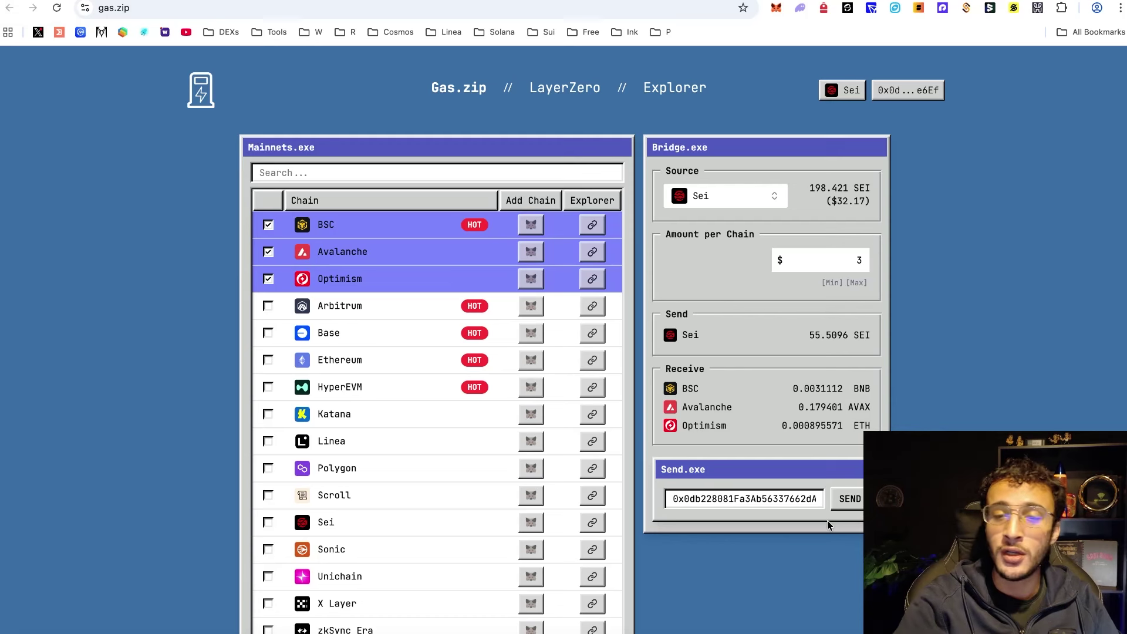
# Step: Send the bridge transaction from Sei to the three selected chains and confirm it in the wallet
pyautogui.click(851, 498)
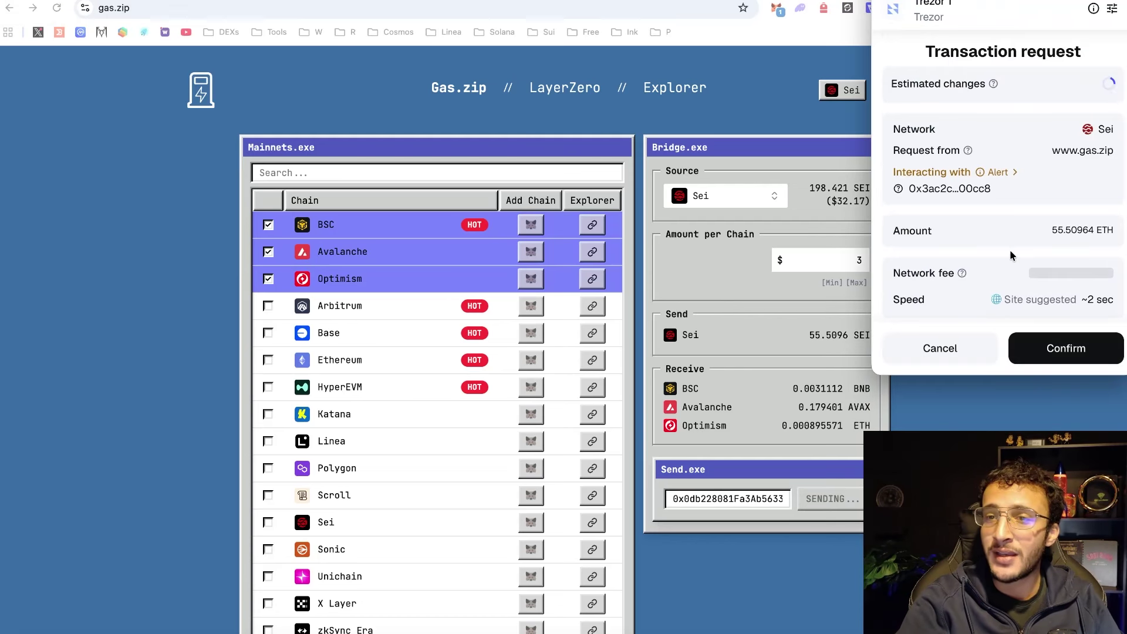
pyautogui.click(1077, 361)
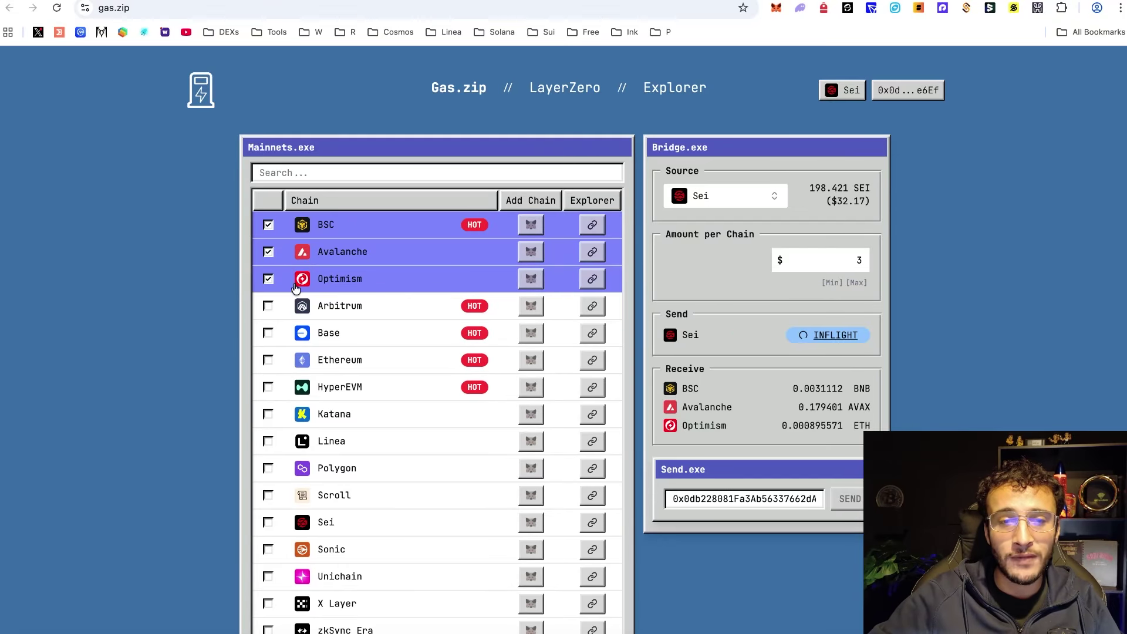
pyautogui.scroll(-2, 310, 267)
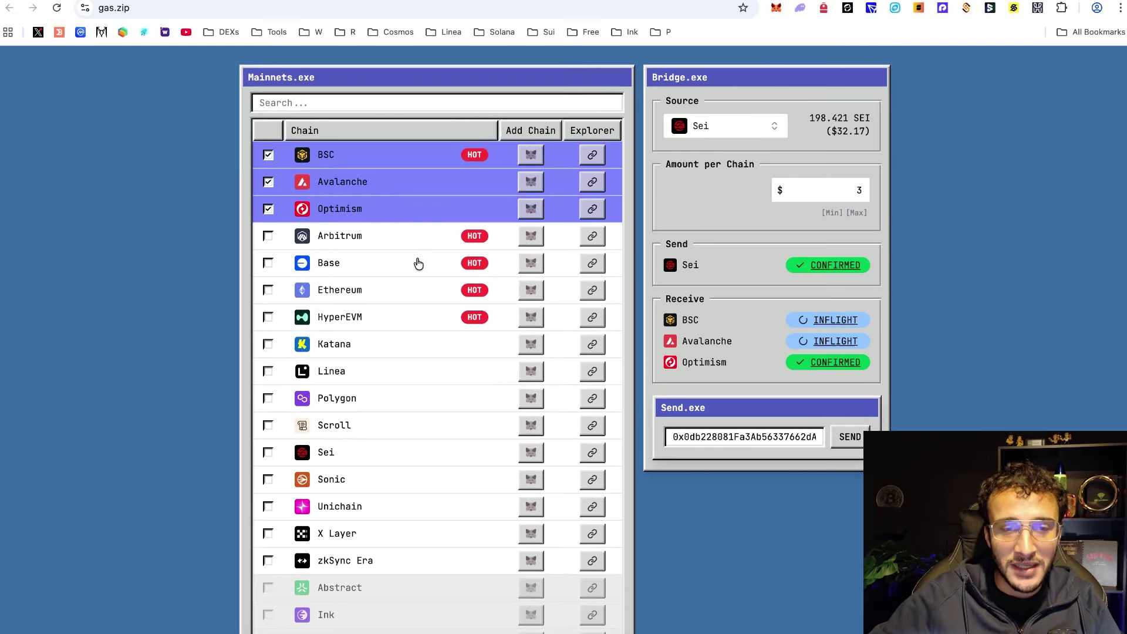
pyautogui.scroll(-1, 418, 264)
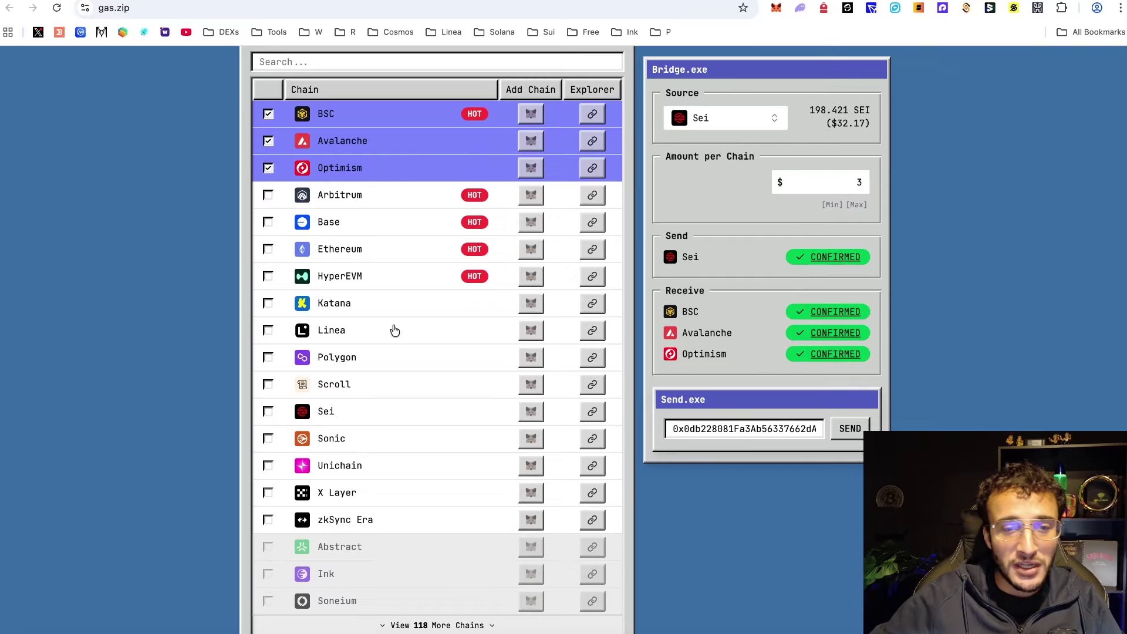
pyautogui.scroll(-2, 395, 330)
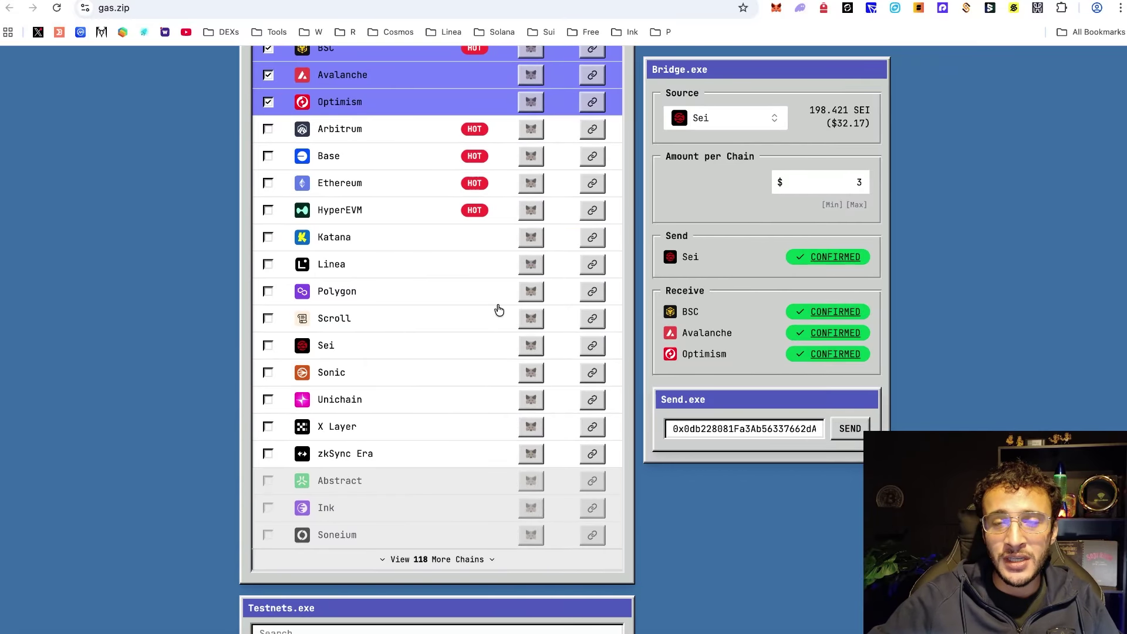
pyautogui.scroll(5, 499, 309)
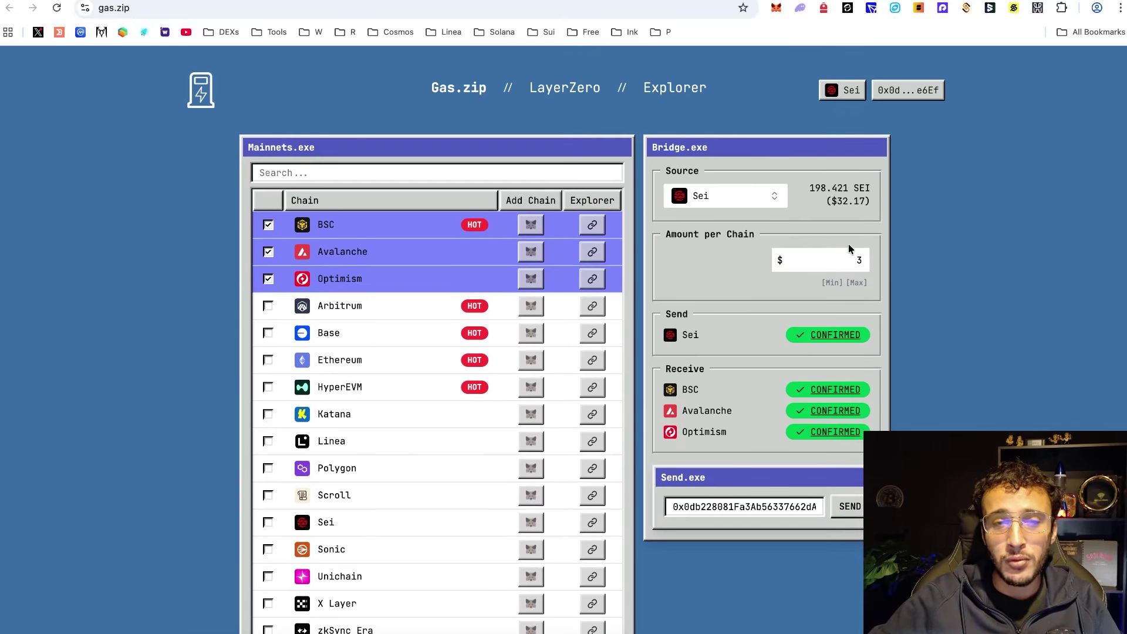
# Step: Deselect BSC, Optimism and Avalanche as destination chains
pyautogui.click(268, 234)
pyautogui.click(269, 250)
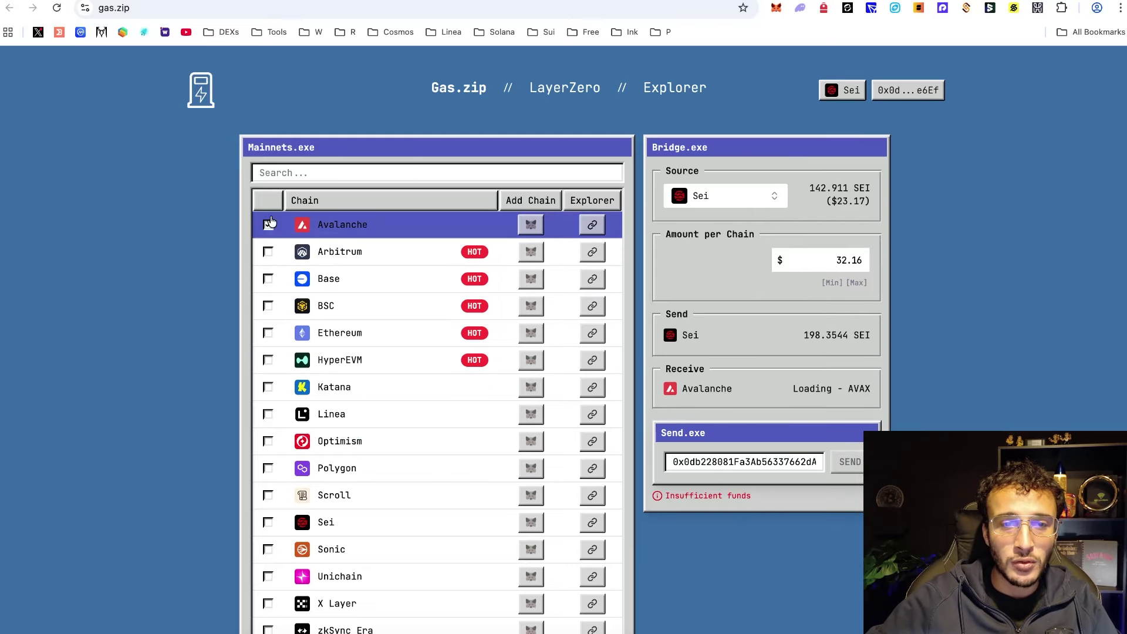
pyautogui.click(269, 223)
# Step: Change the bridge's source chain to Unichain
pyautogui.click(711, 194)
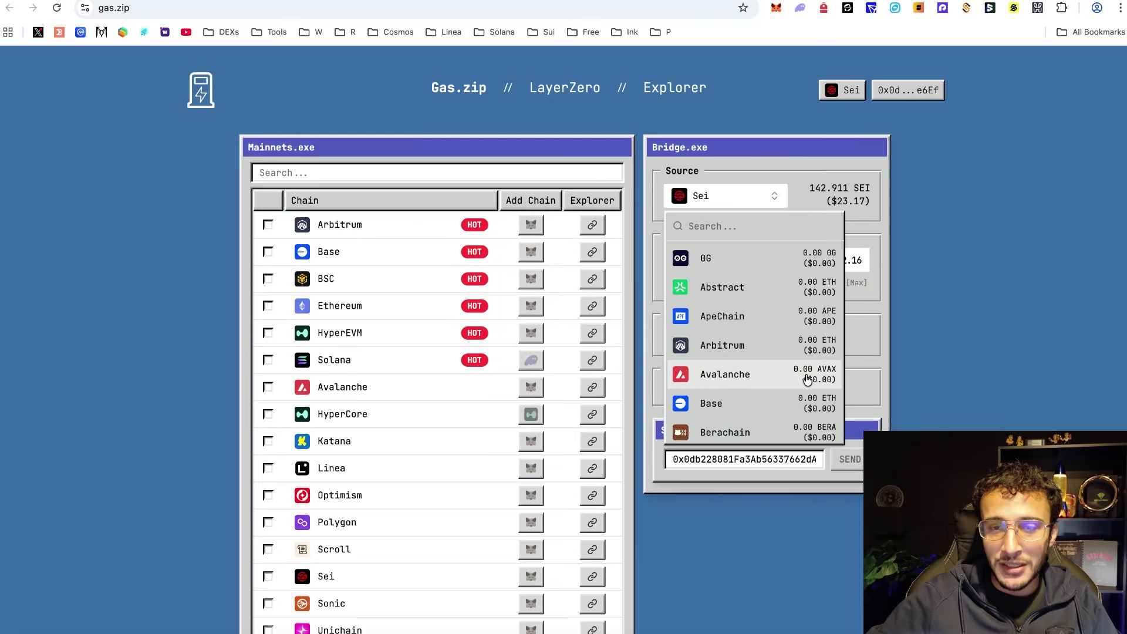
pyautogui.scroll(-2, 799, 365)
pyautogui.scroll(-8, 767, 335)
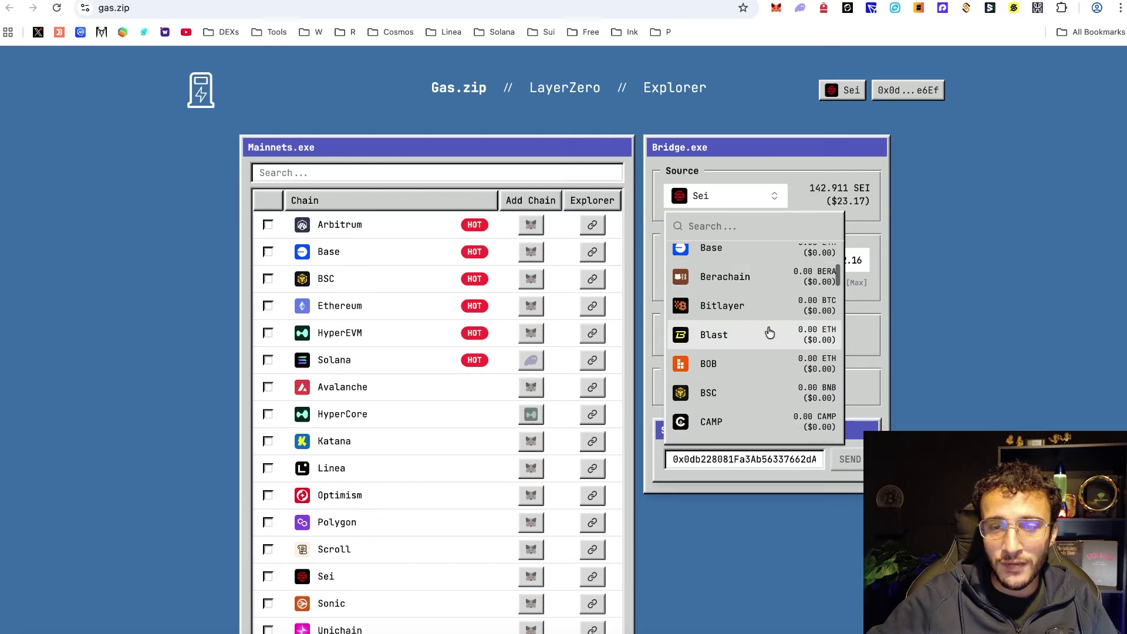
pyautogui.scroll(-5, 769, 333)
pyautogui.click(750, 312)
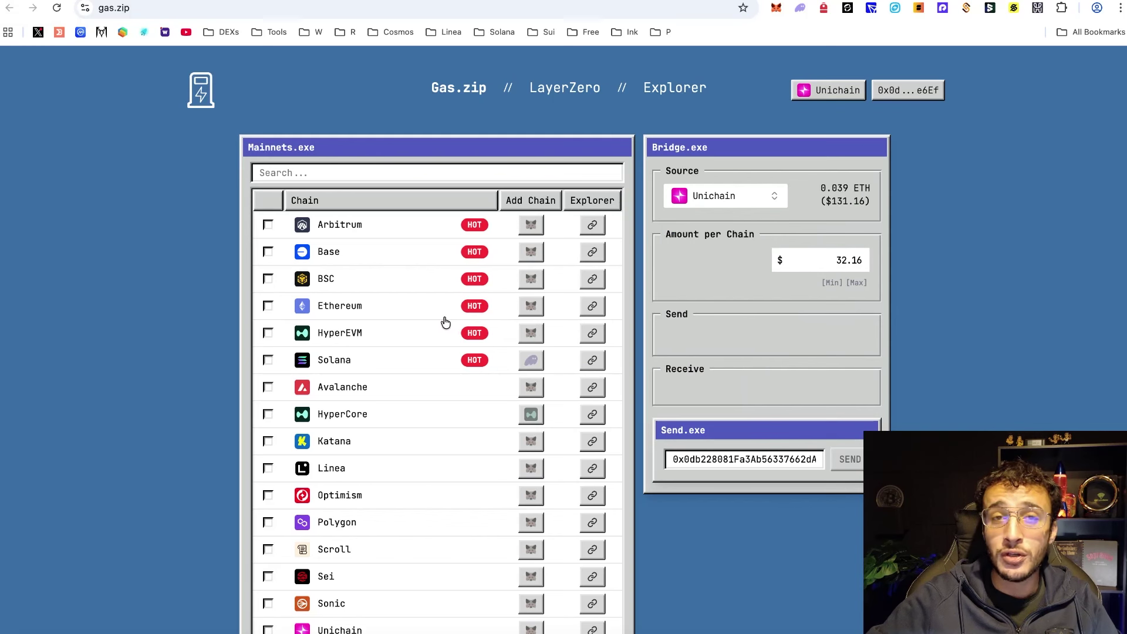
# Step: Select HyperEVM and Optimism as destination chains for the bridge from Unichain
pyautogui.click(355, 333)
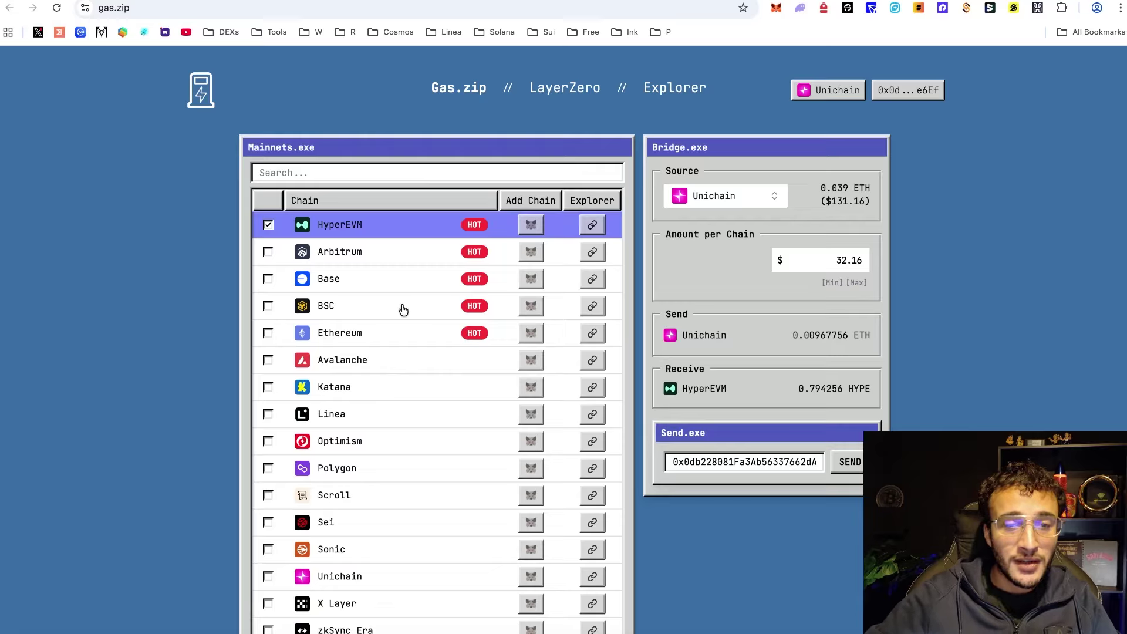
pyautogui.scroll(-2, 403, 310)
pyautogui.scroll(-1, 356, 342)
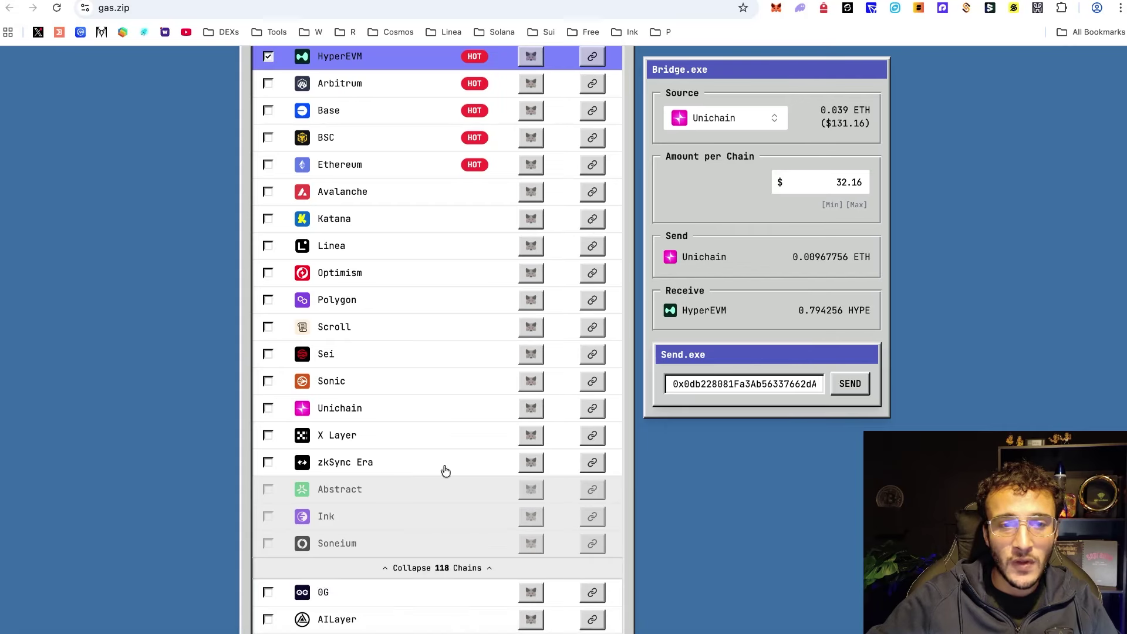
pyautogui.click(381, 281)
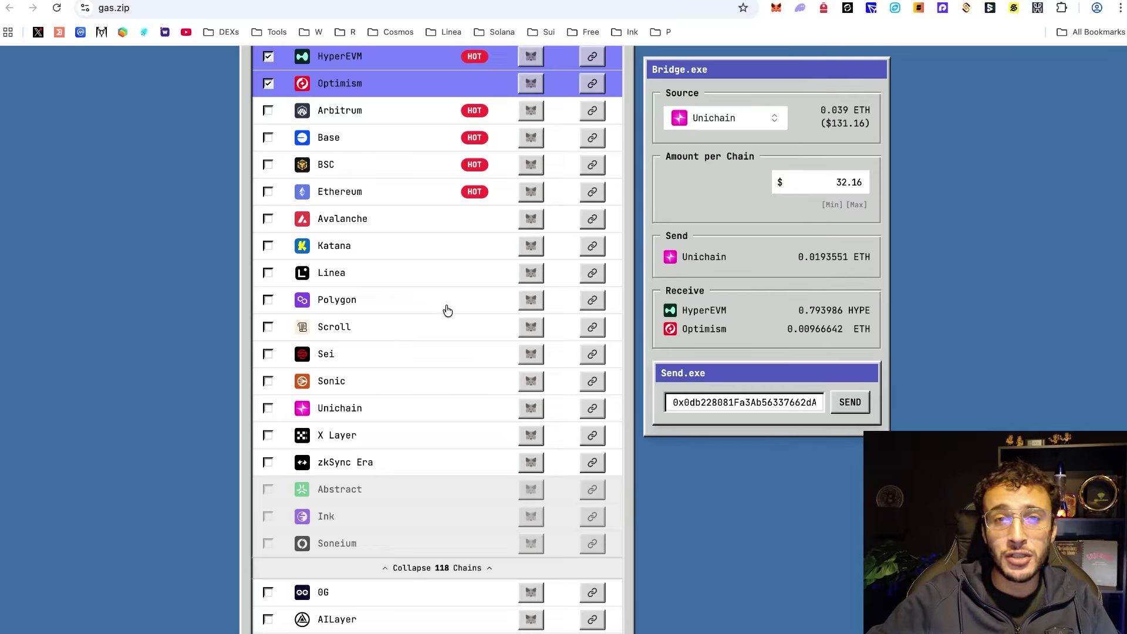
# Step: Find Zora in the expanded list of mainnets and add it as a destination chain
pyautogui.scroll(-4, 447, 309)
pyautogui.scroll(-5, 449, 309)
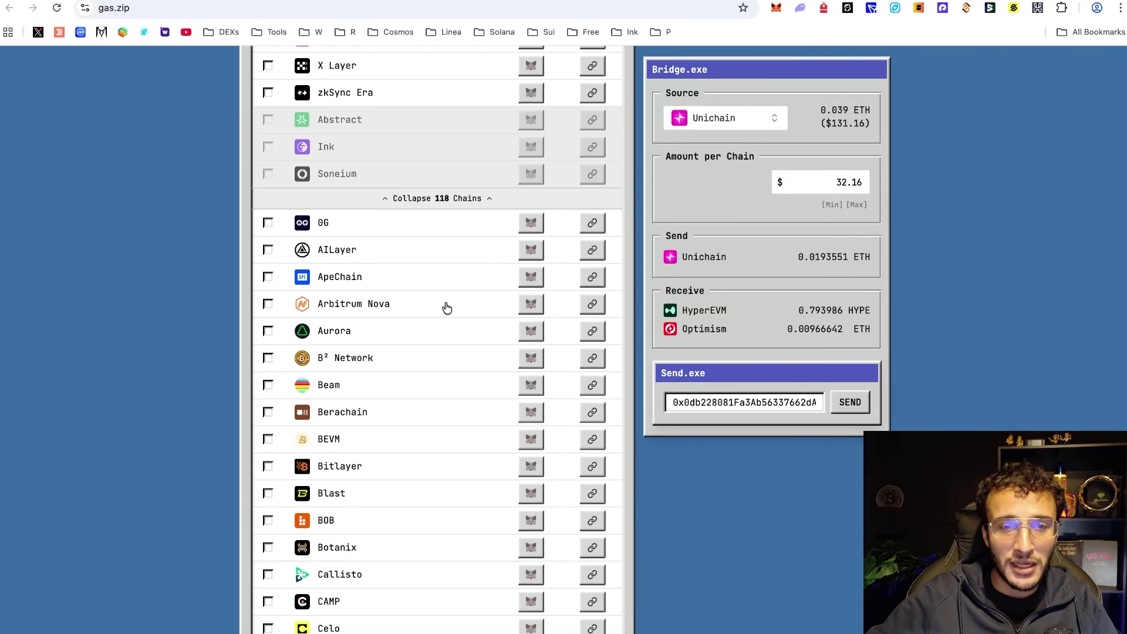
pyautogui.scroll(-12, 466, 376)
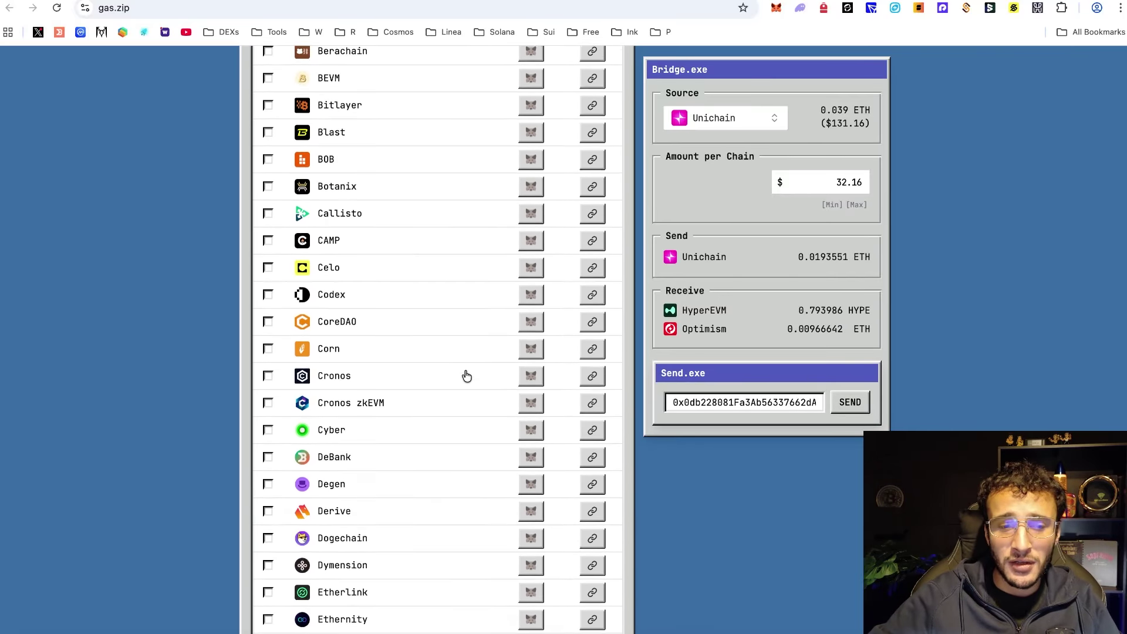
pyautogui.scroll(-7, 468, 374)
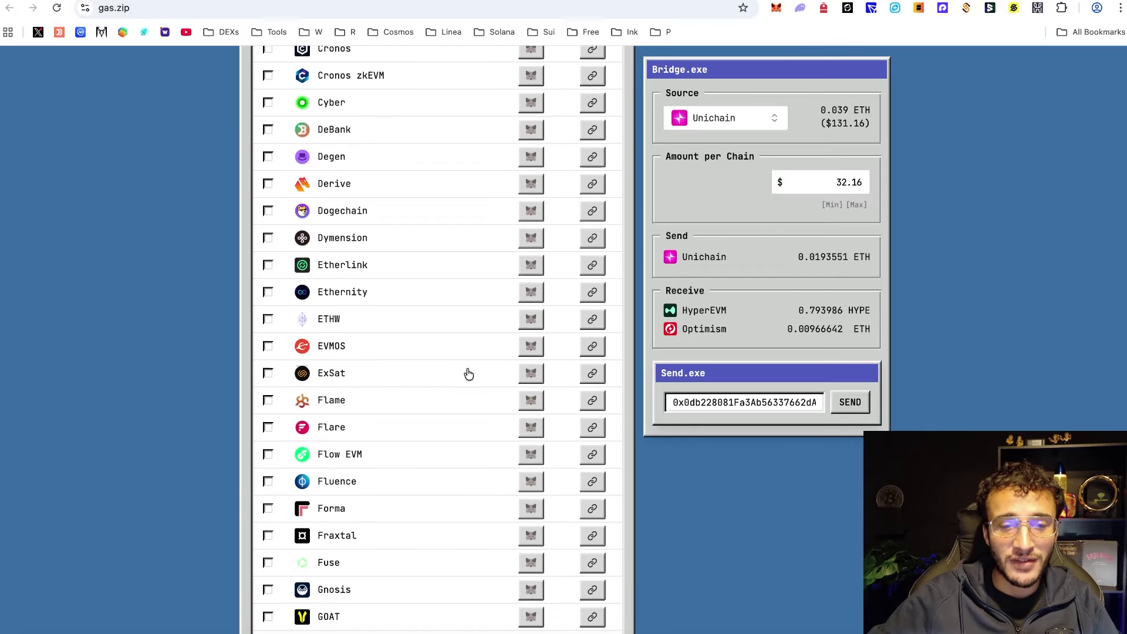
pyautogui.scroll(-9, 469, 374)
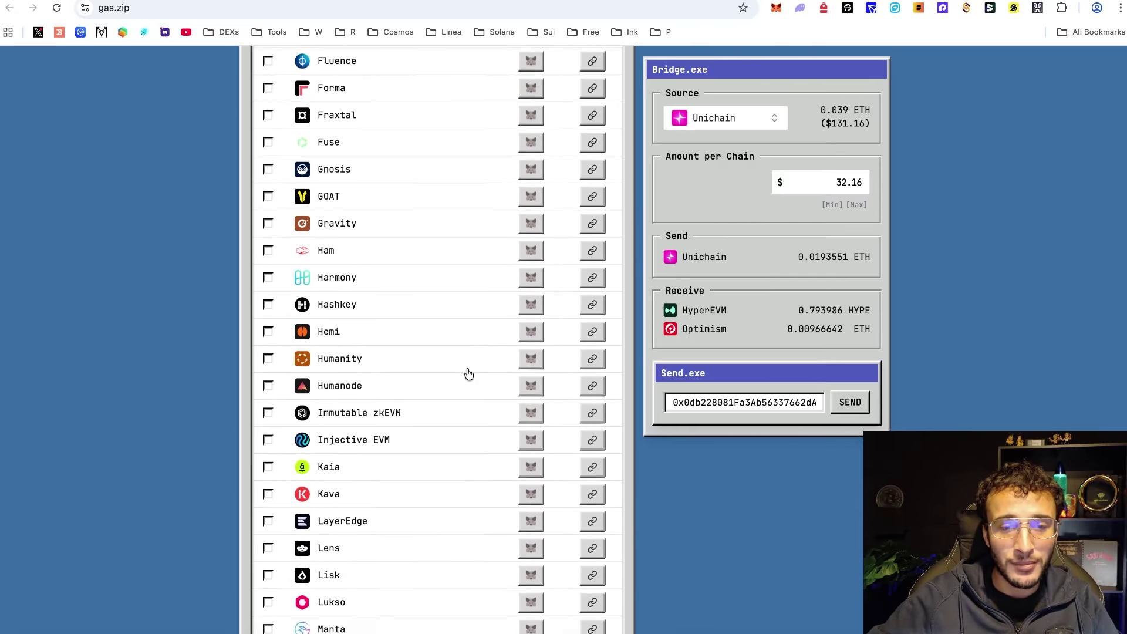
pyautogui.scroll(-10, 469, 375)
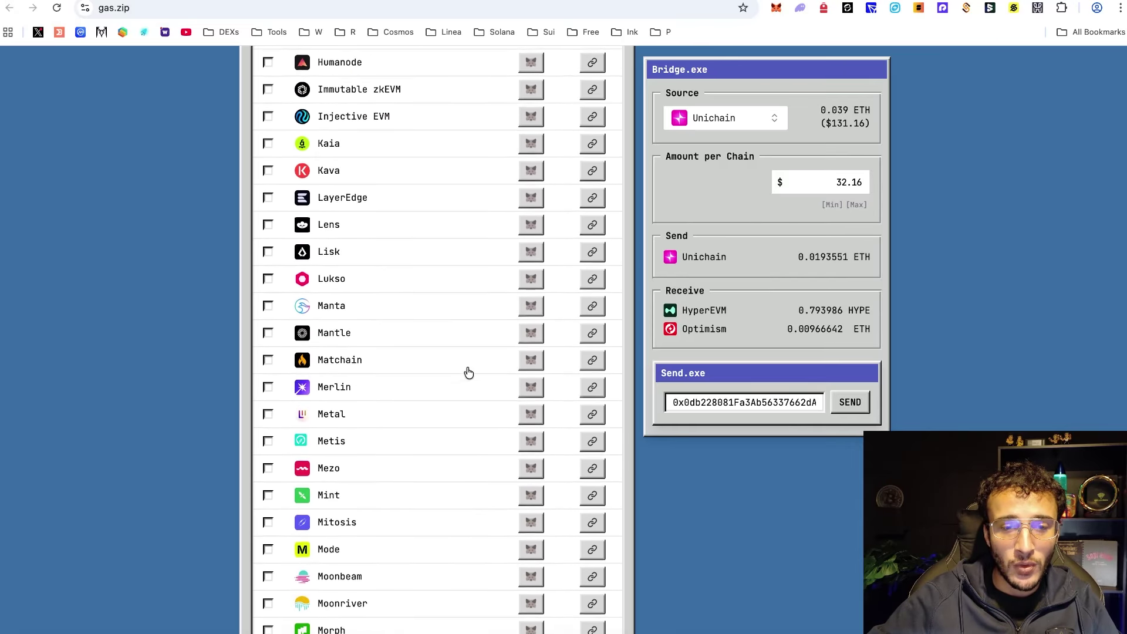
pyautogui.scroll(-15, 468, 374)
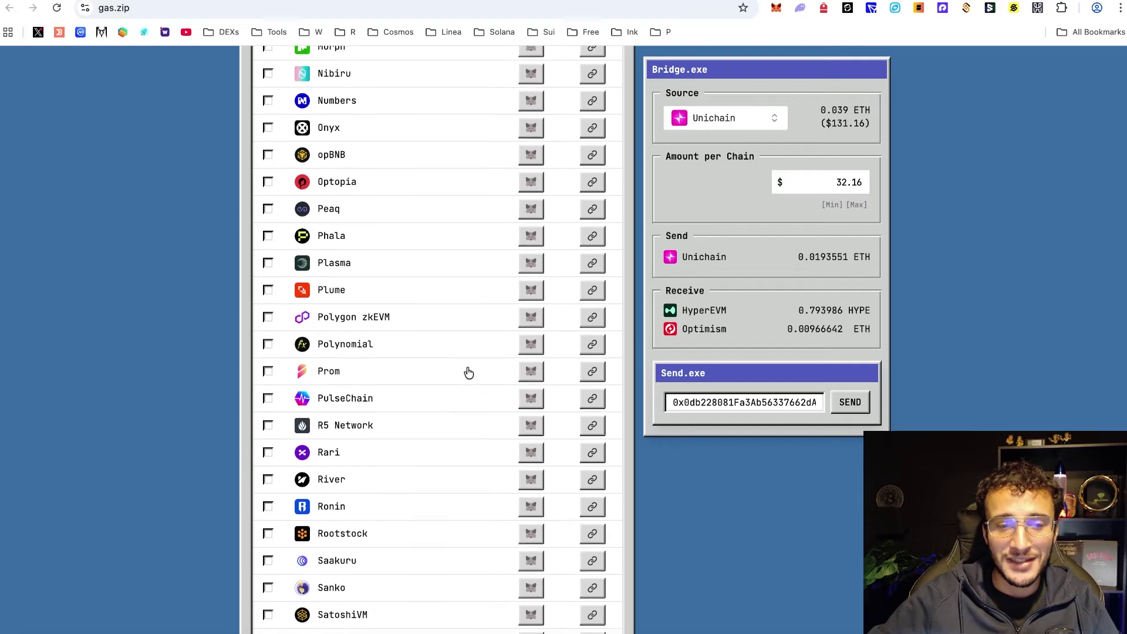
pyautogui.scroll(-15, 469, 374)
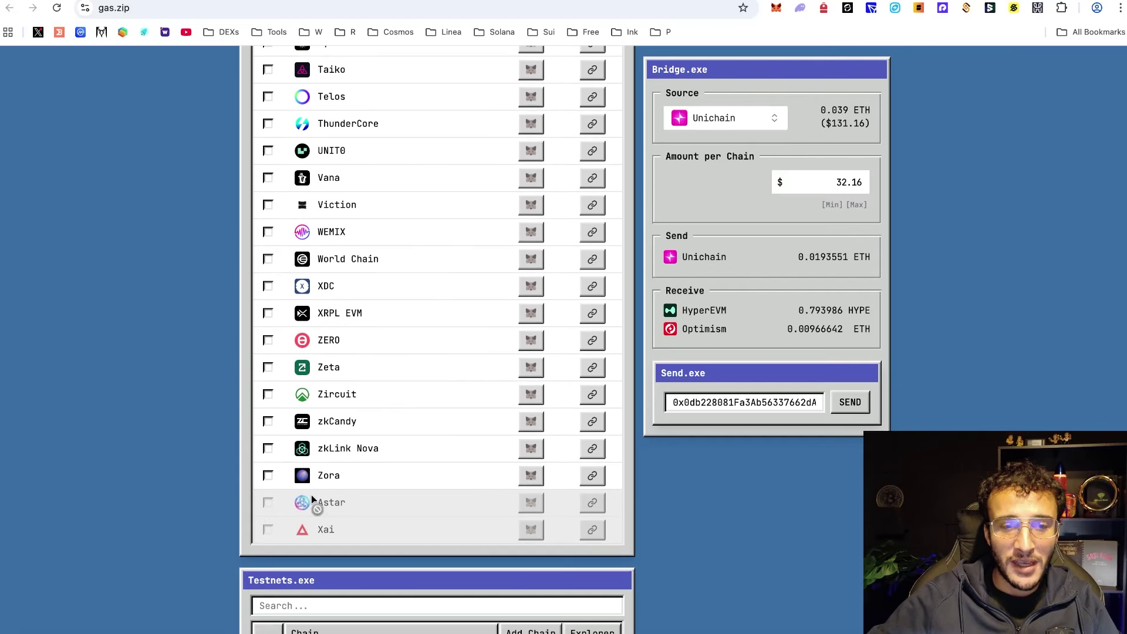
pyautogui.click(333, 477)
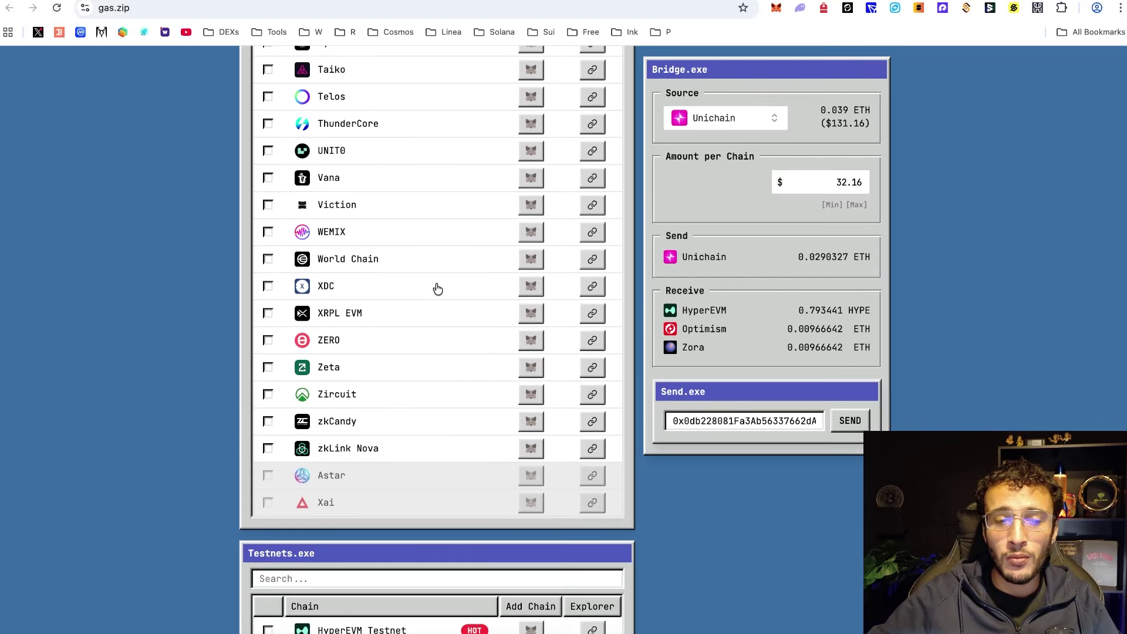
# Step: Add zkSync Era and Base to the selected destination chains
pyautogui.scroll(20, 440, 292)
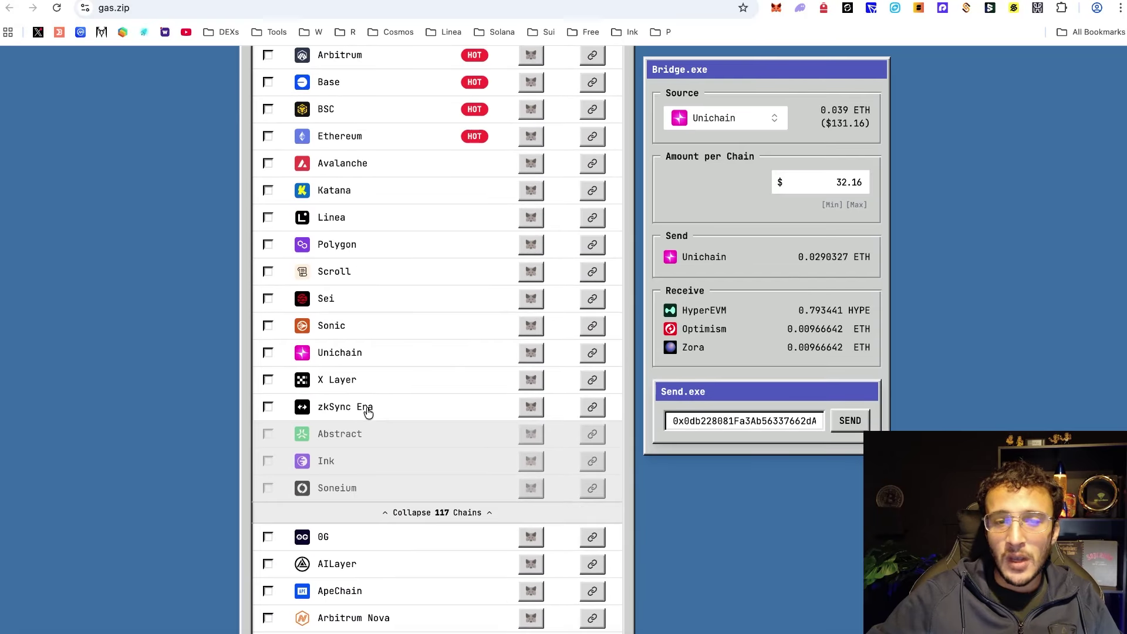
pyautogui.click(366, 411)
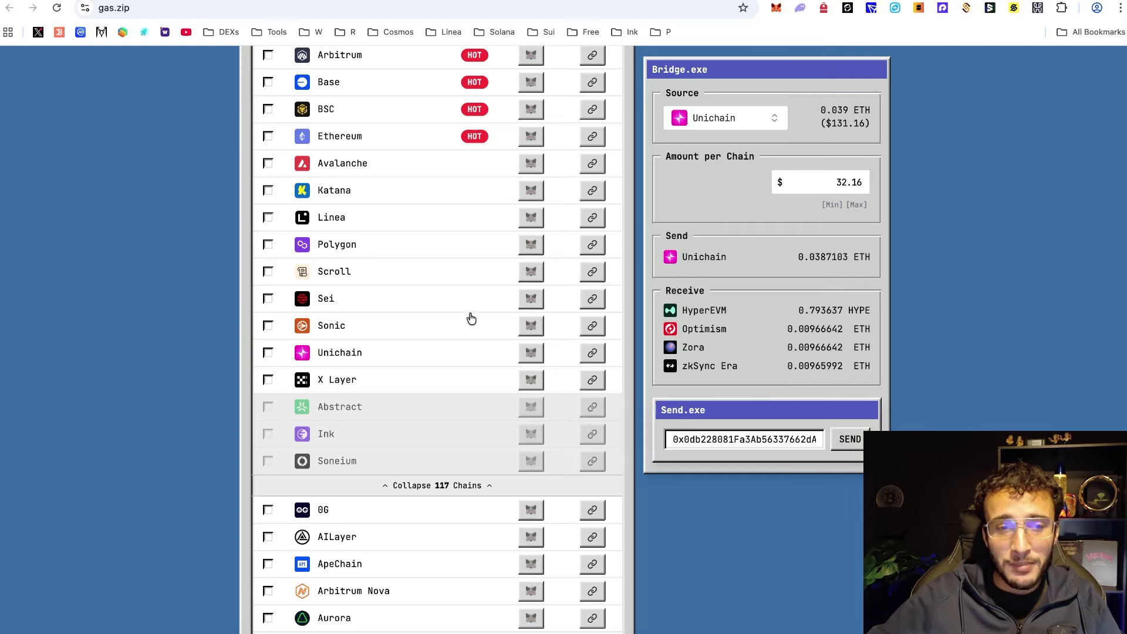
pyautogui.scroll(5, 433, 297)
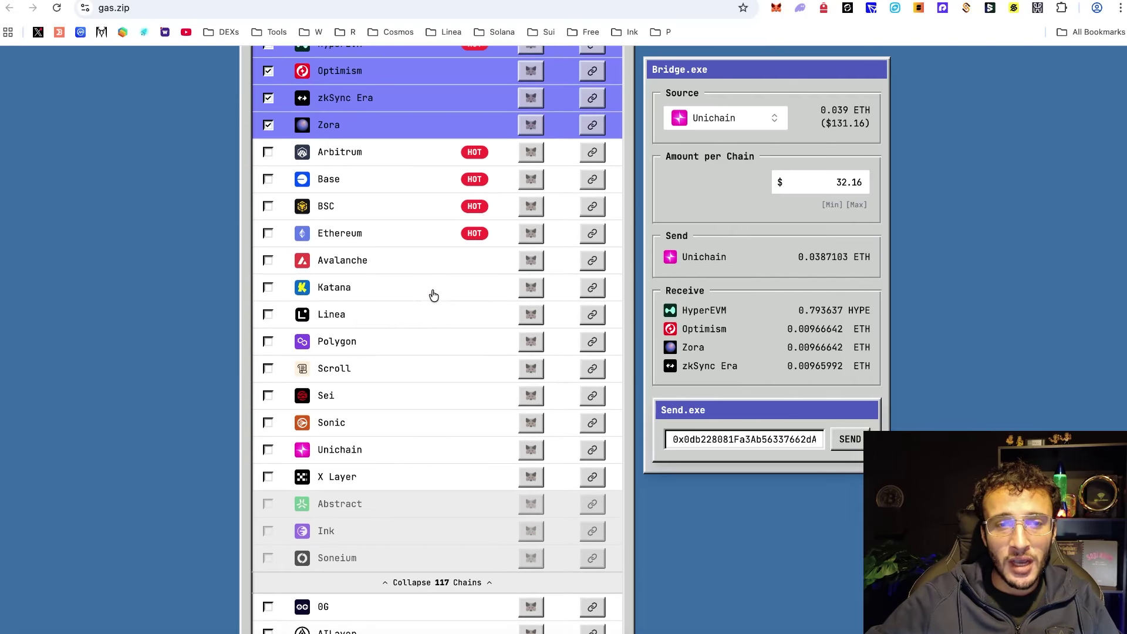
pyautogui.scroll(3, 386, 266)
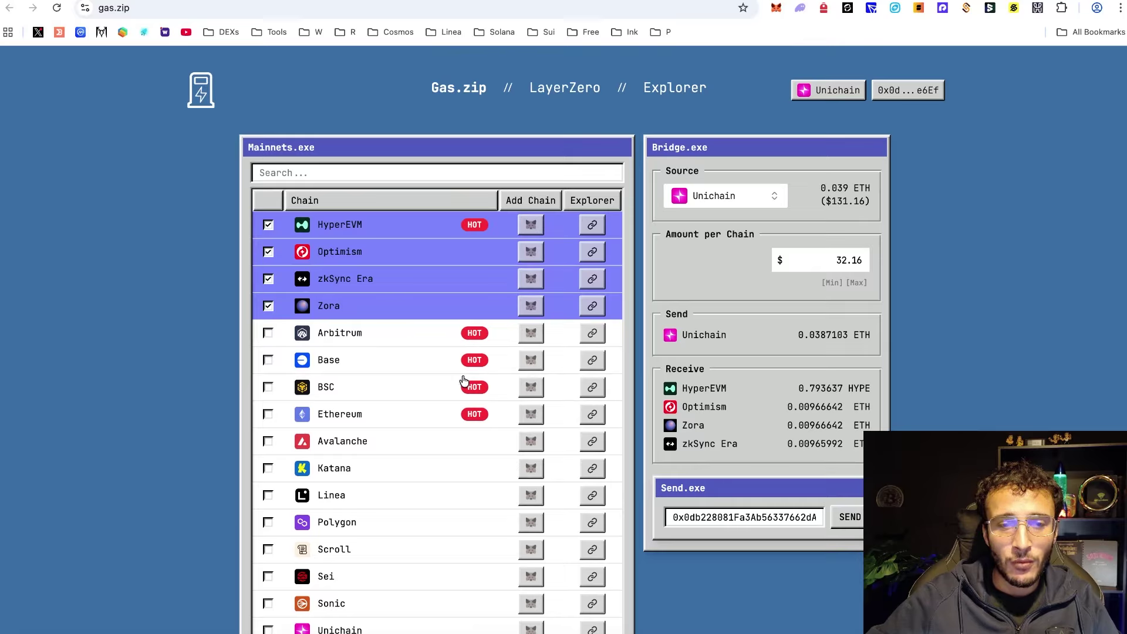
pyautogui.click(355, 360)
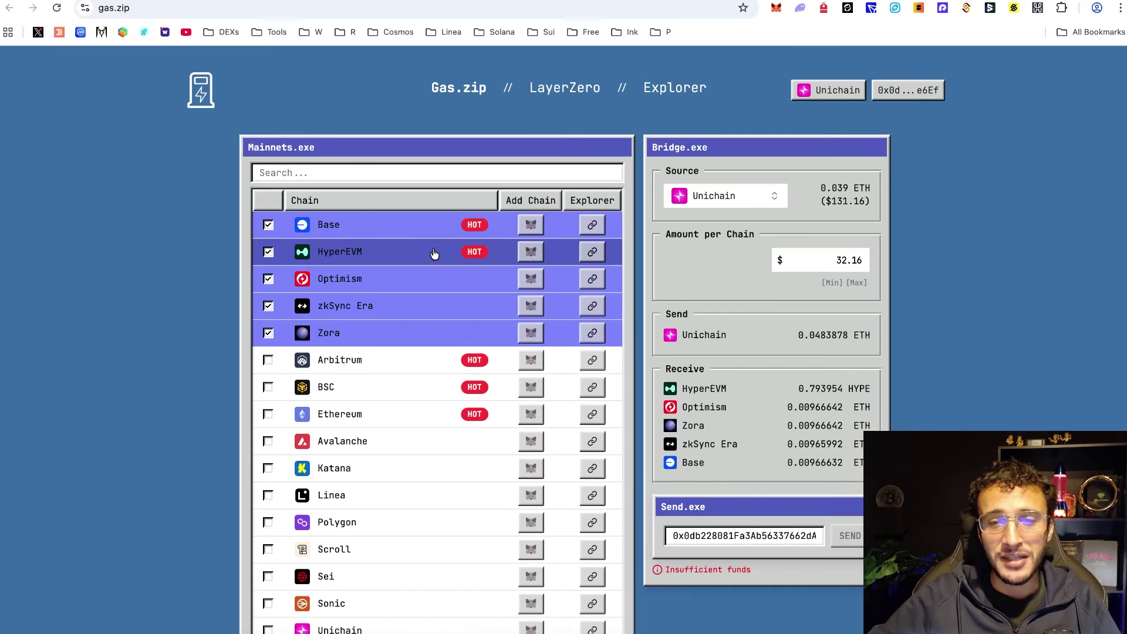
# Step: Set the bridge amount per chain to $2
pyautogui.doubleClick(857, 262)
pyautogui.press('BackSpace')
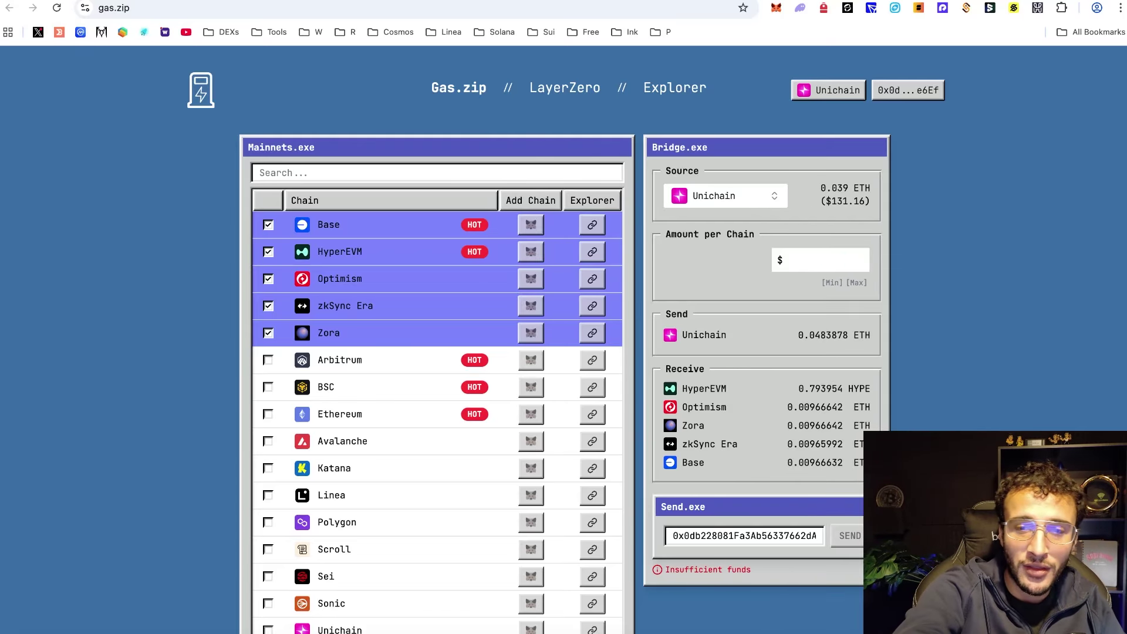
pyautogui.write('2')
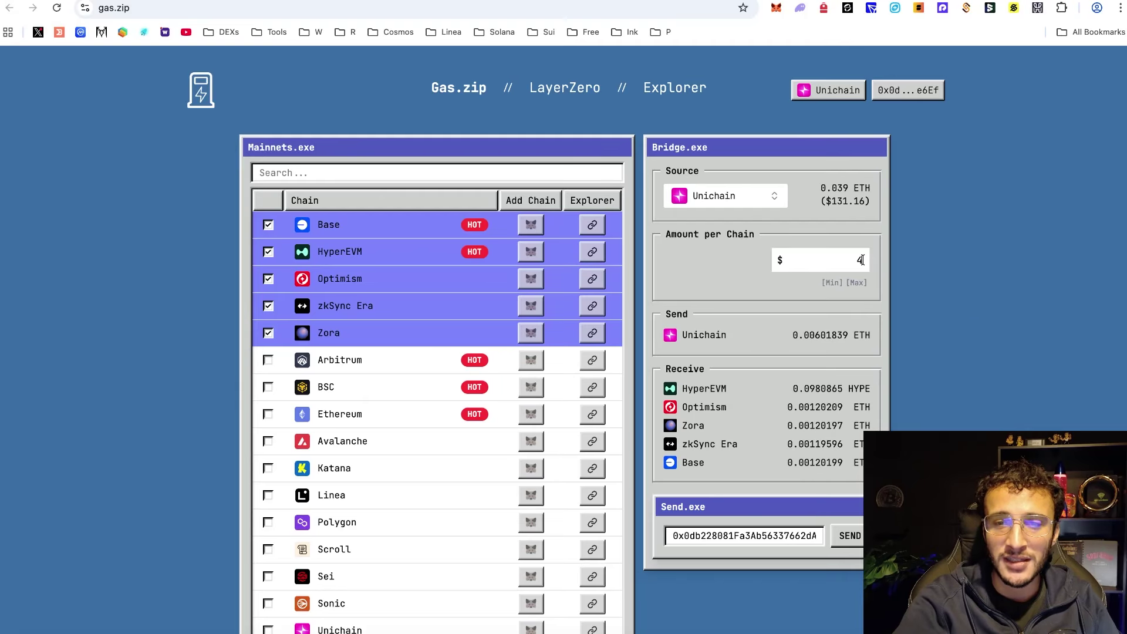
pyautogui.press('BackSpace')
pyautogui.write('2')
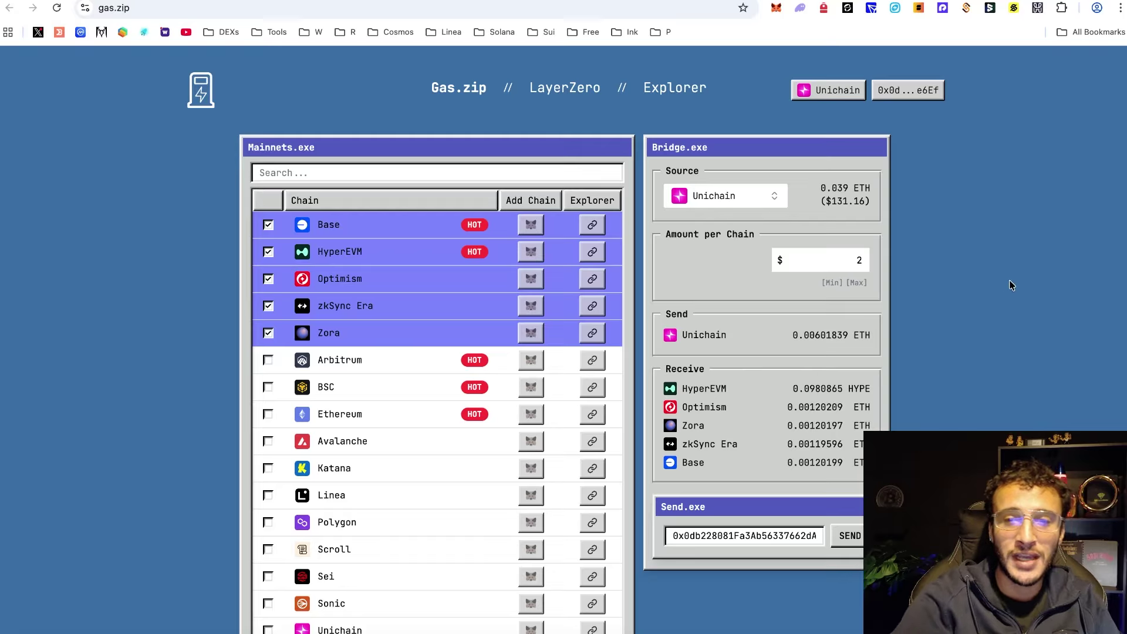
# Step: Send the bridge transaction from Unichain to the five selected chains and confirm it in the wallet
pyautogui.click(848, 536)
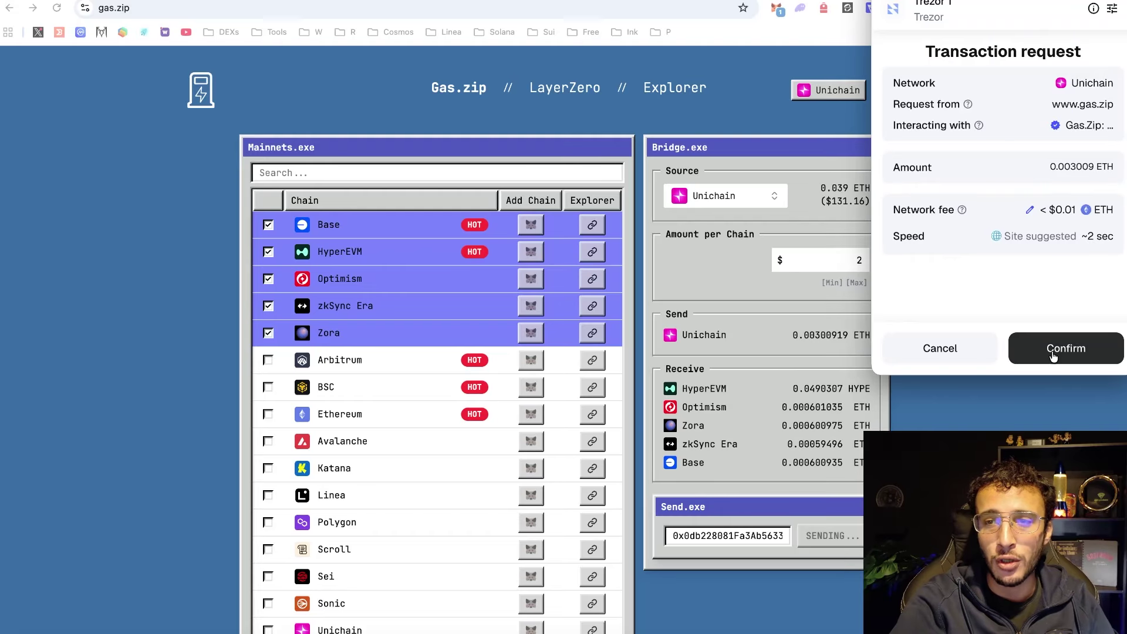
pyautogui.click(1058, 348)
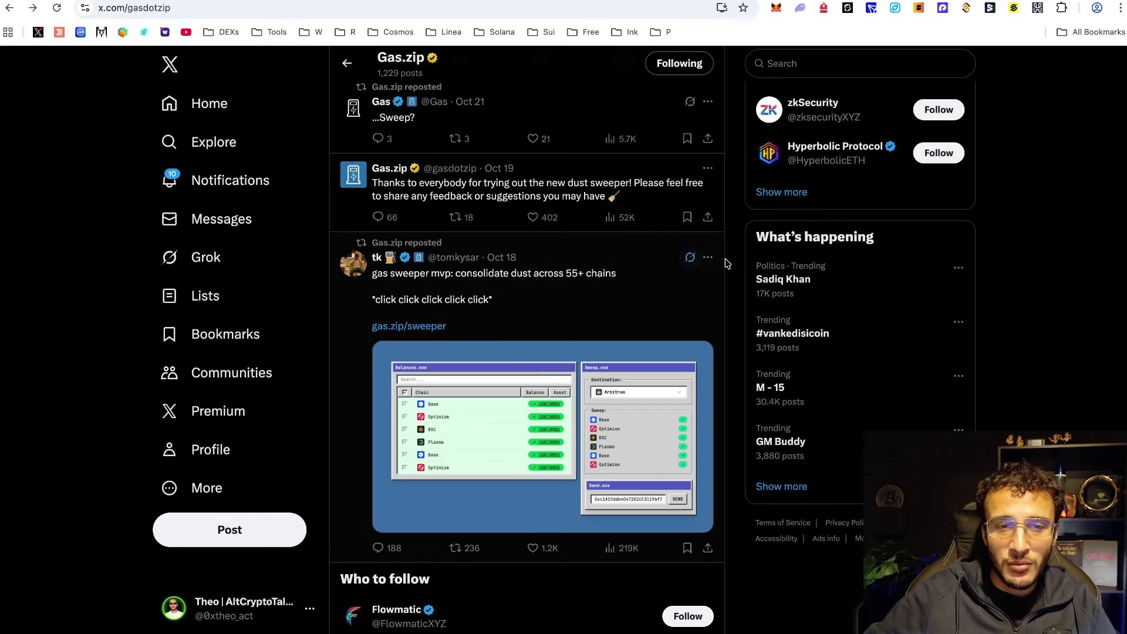
# Step: Review the posts on Gas.zip's X profile about the dust sweeper, including the Oct 19 post asking for feedback
pyautogui.scroll(-1, 736, 273)
pyautogui.scroll(-1, 736, 273)
pyautogui.scroll(1, 419, 148)
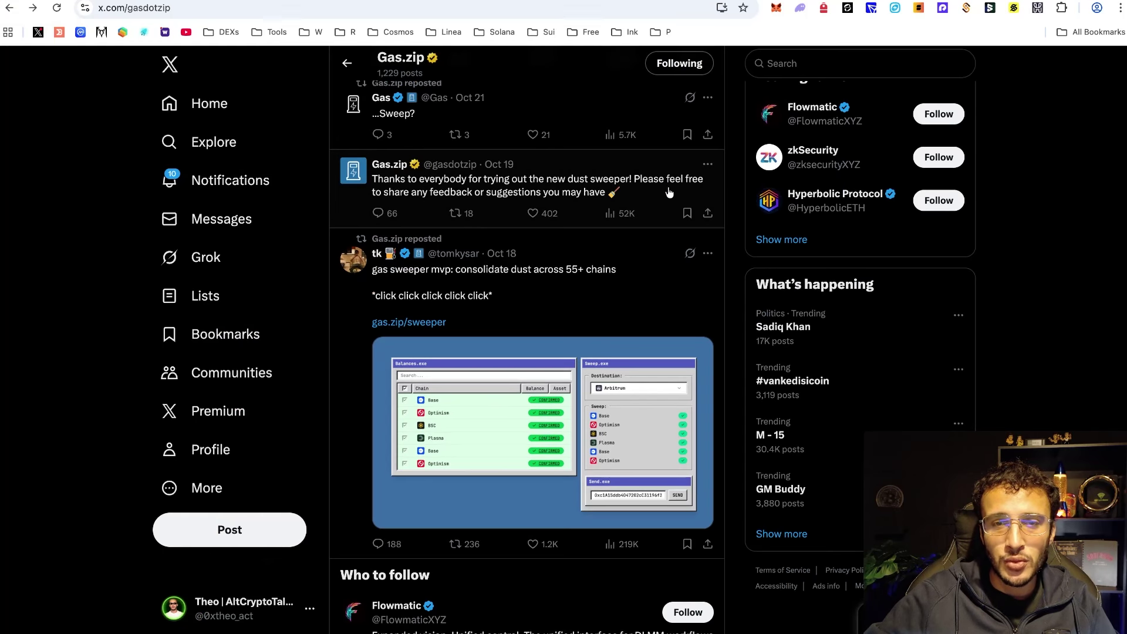
pyautogui.click(596, 182)
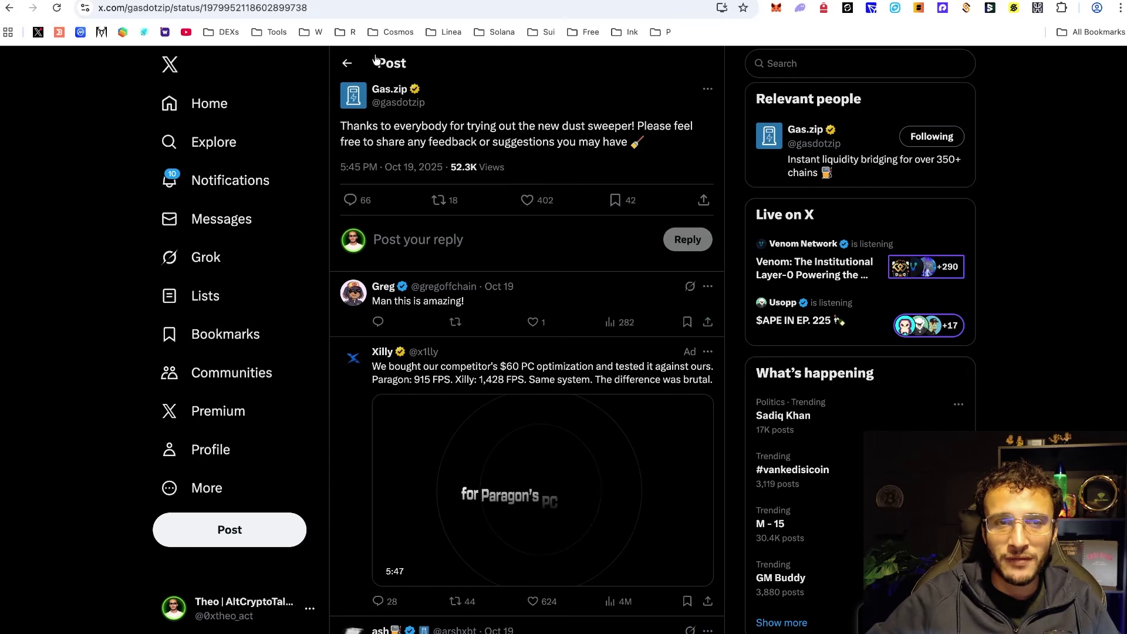
pyautogui.click(349, 63)
pyautogui.scroll(5, 685, 155)
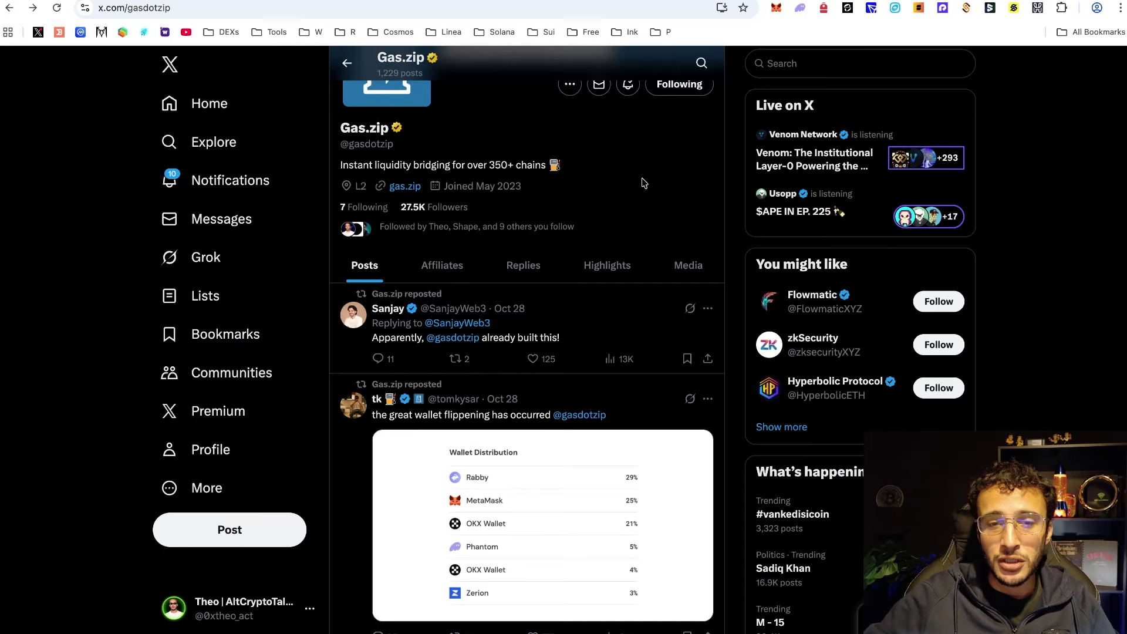
pyautogui.scroll(-8, 646, 183)
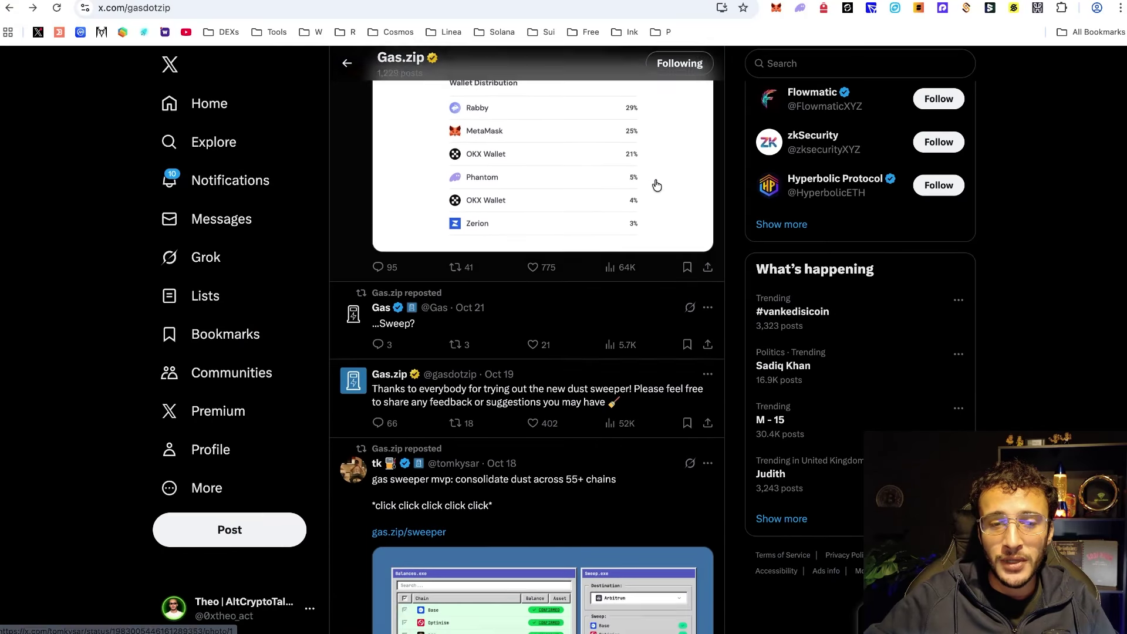
pyautogui.scroll(-2, 657, 184)
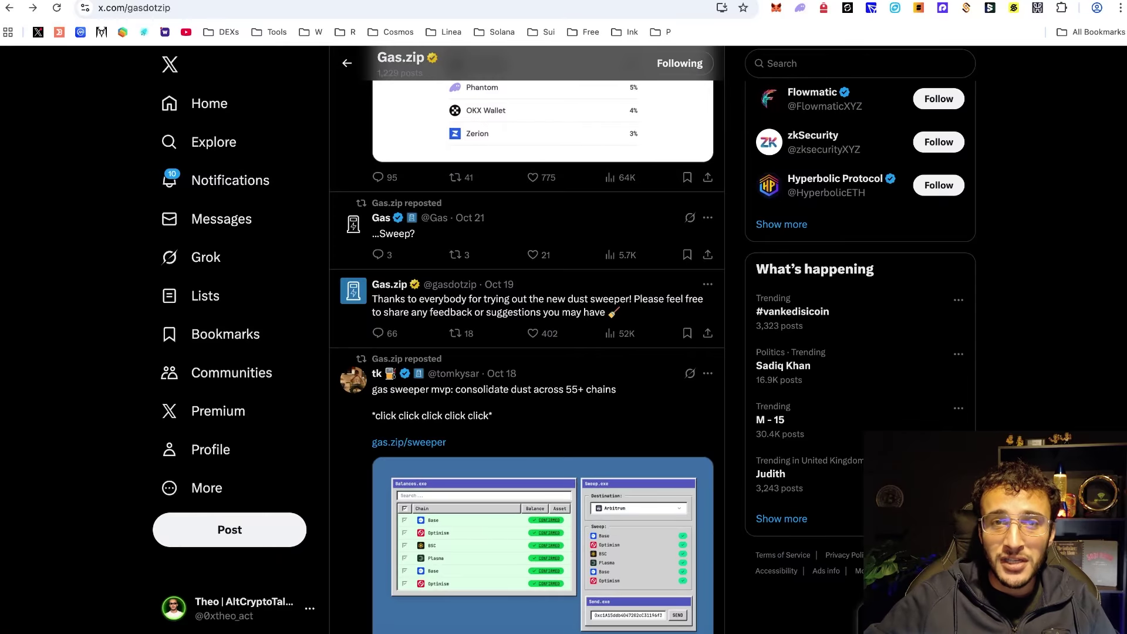
# Step: Switch back to the Gas.zip site and open its sweeper page at gas.zip/sweeper
pyautogui.click(546, 1)
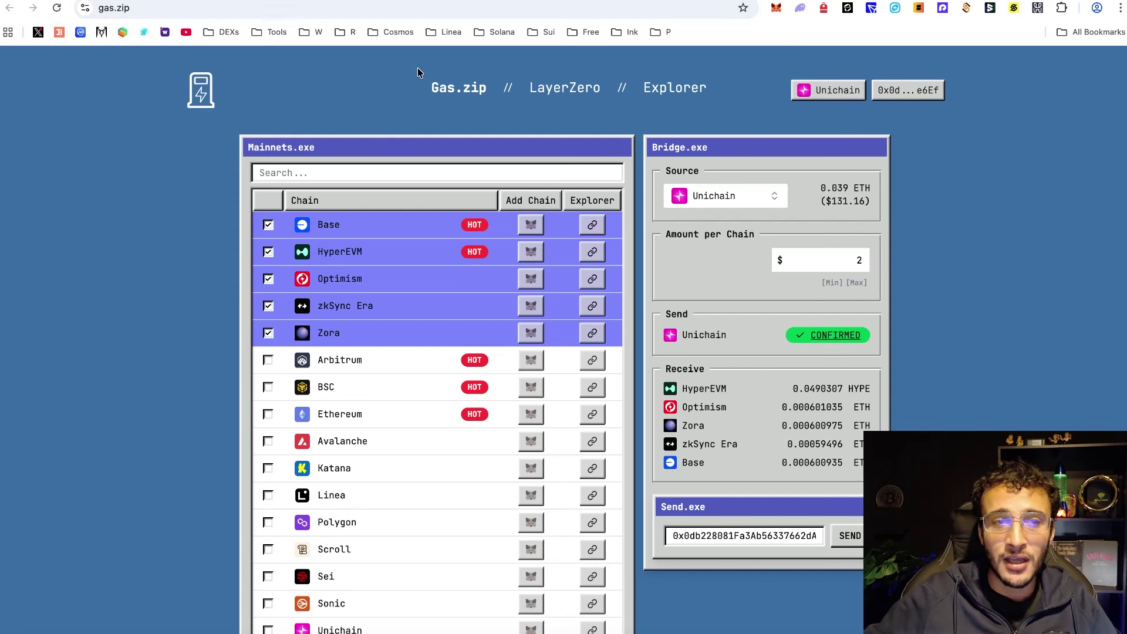
pyautogui.click(456, 6)
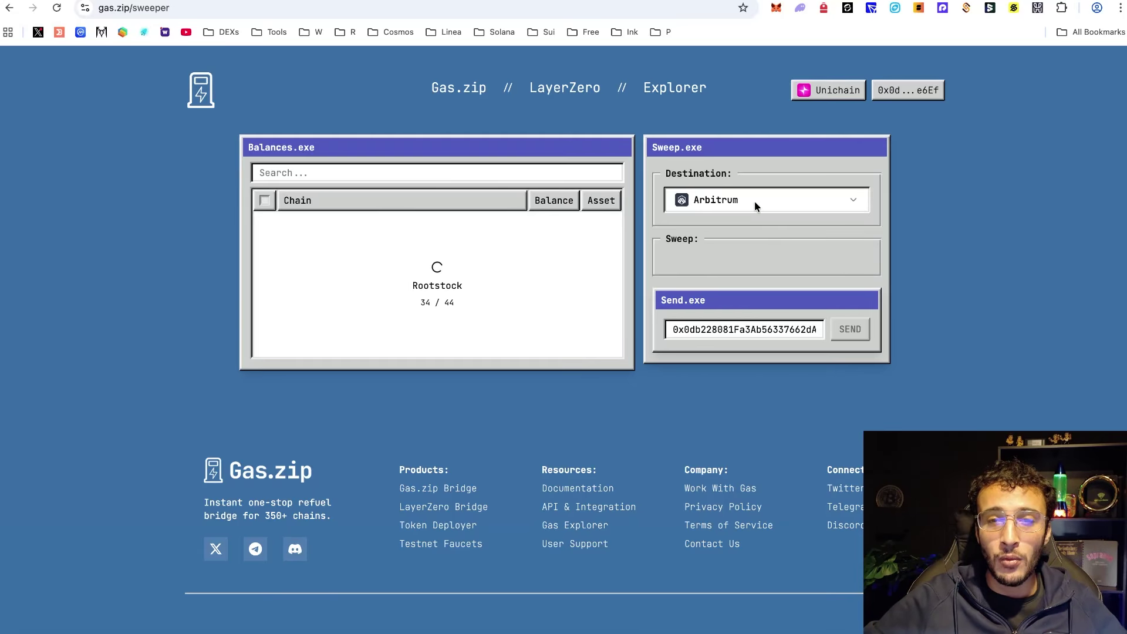
# Step: Check which destination chains the sweeper offers, leaving Arbitrum selected
pyautogui.click(770, 202)
pyautogui.scroll(-1, 794, 289)
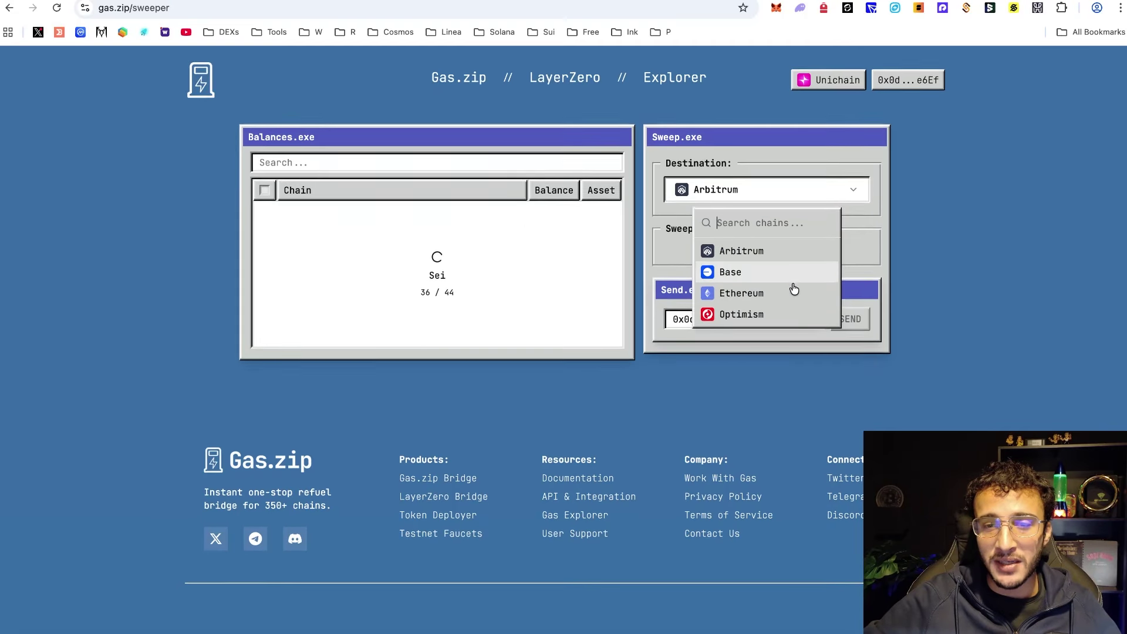
pyautogui.click(980, 262)
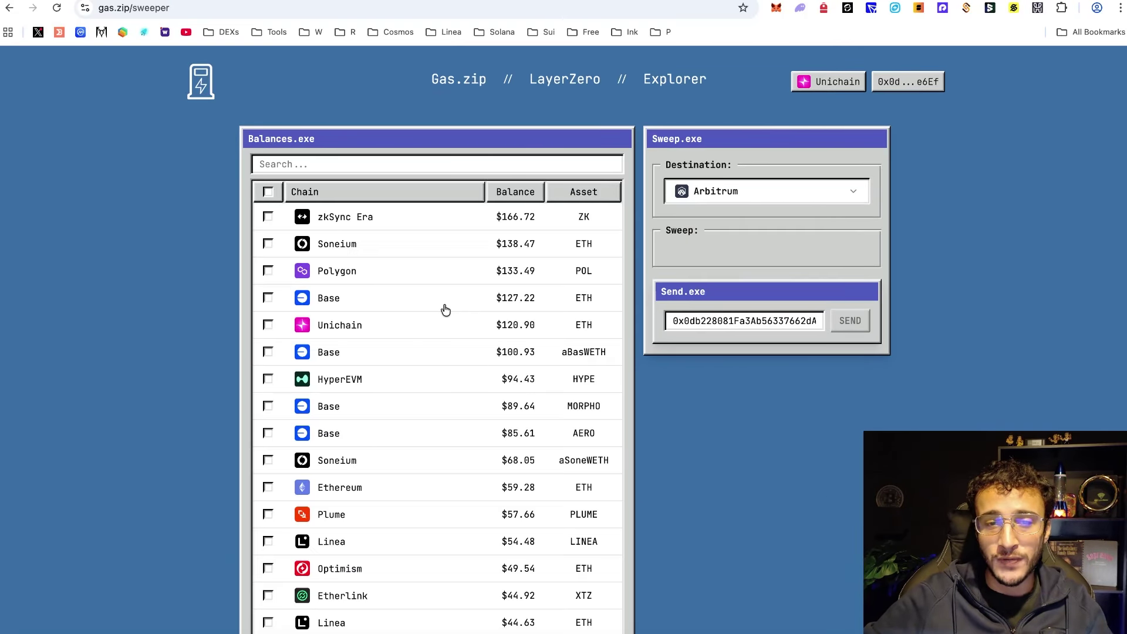
# Step: Examine the sweeper's list of wallet balances by chain and asset, from the largest down to the dust amounts
pyautogui.scroll(1, 446, 310)
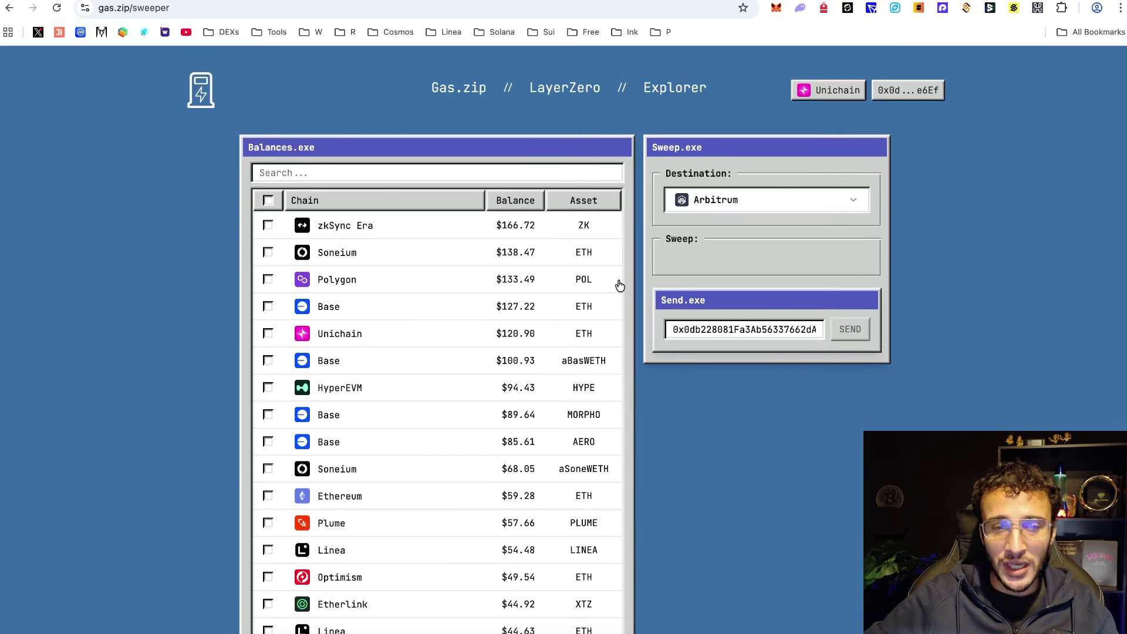
pyautogui.scroll(-3, 620, 286)
pyautogui.scroll(-2, 458, 352)
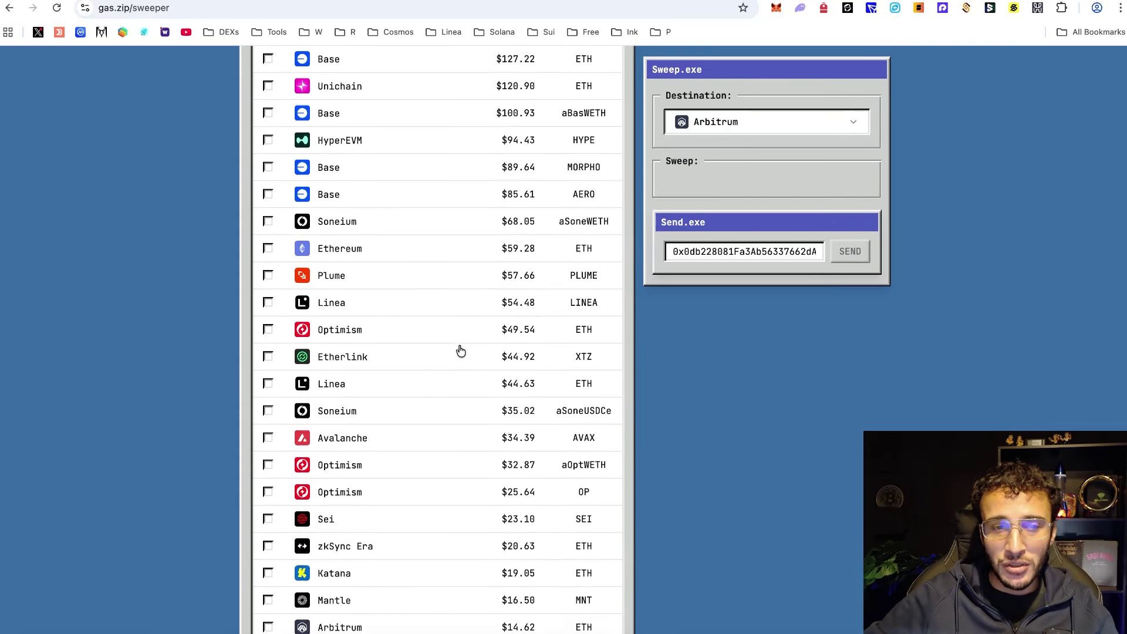
pyautogui.scroll(5, 461, 351)
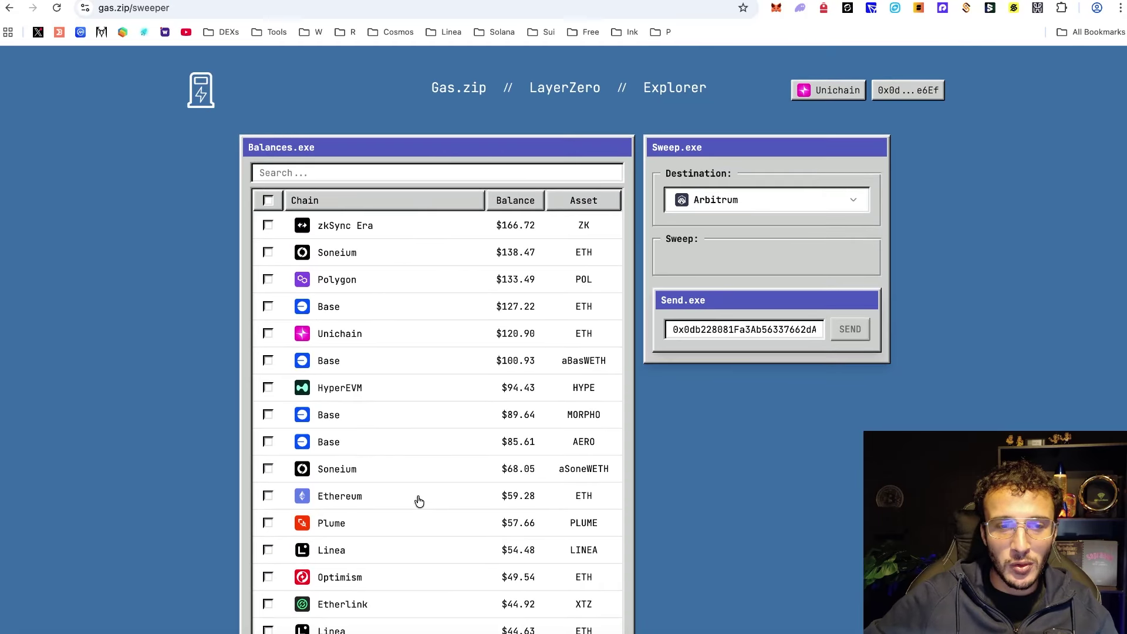
pyautogui.scroll(-20, 542, 331)
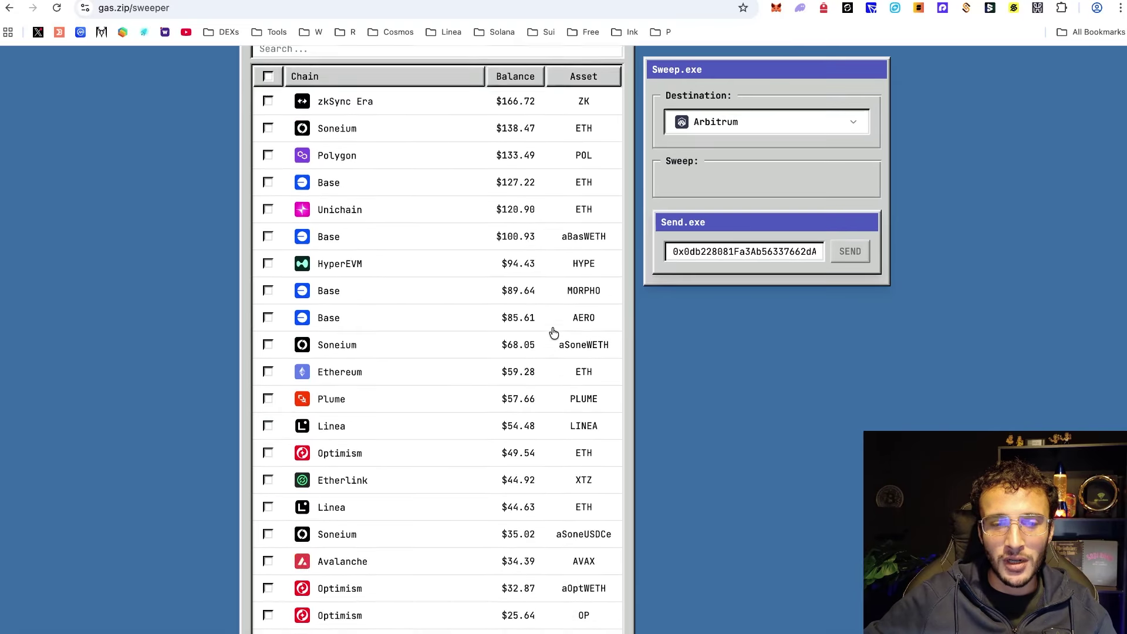
pyautogui.scroll(-7, 552, 332)
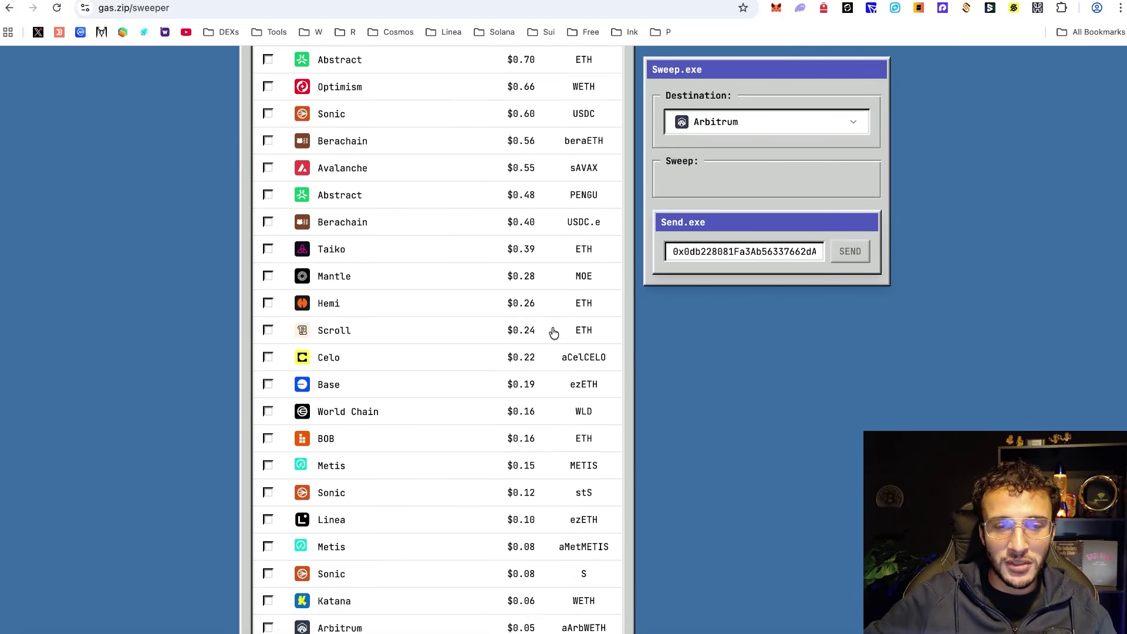
# Step: Expand the sweeper's balances list to include the three chains requiring gas
pyautogui.click(442, 512)
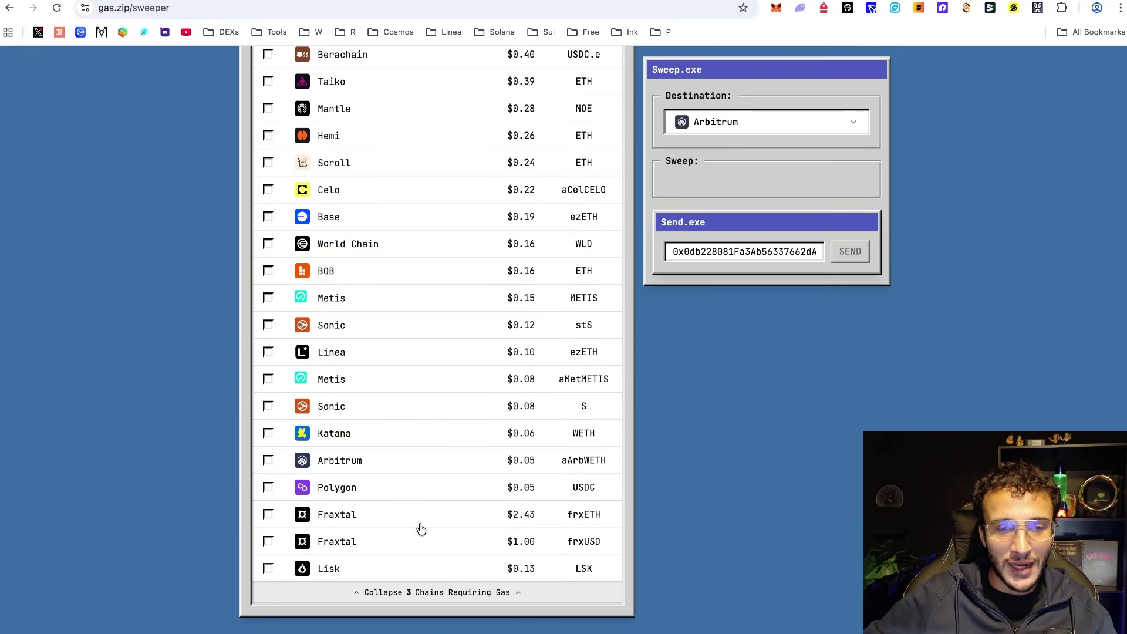
pyautogui.scroll(1, 405, 535)
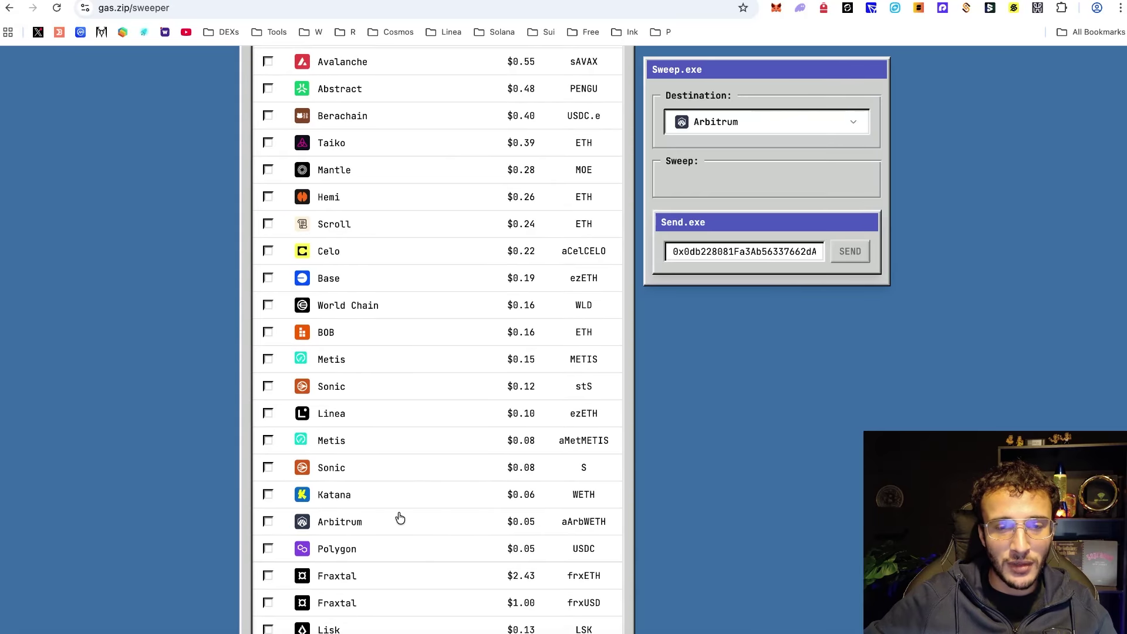
pyautogui.scroll(8, 381, 548)
# Step: Select the Superposition ETH, Berachain BERA, Celo CELO and Gnosis XDAI balances for the sweep
pyautogui.click(367, 285)
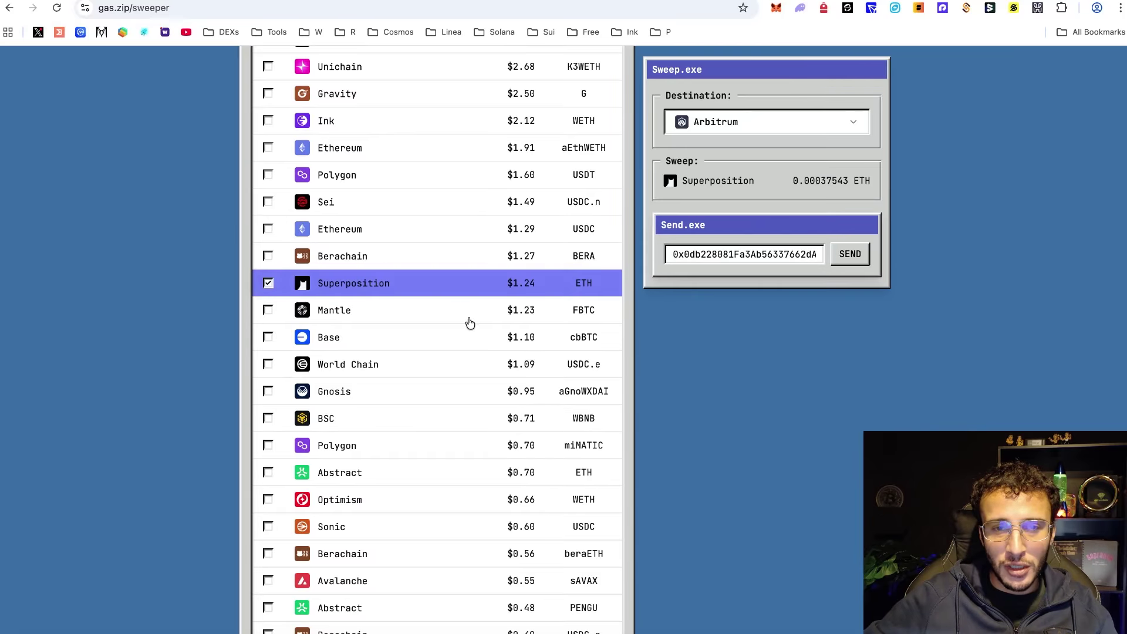
pyautogui.click(442, 256)
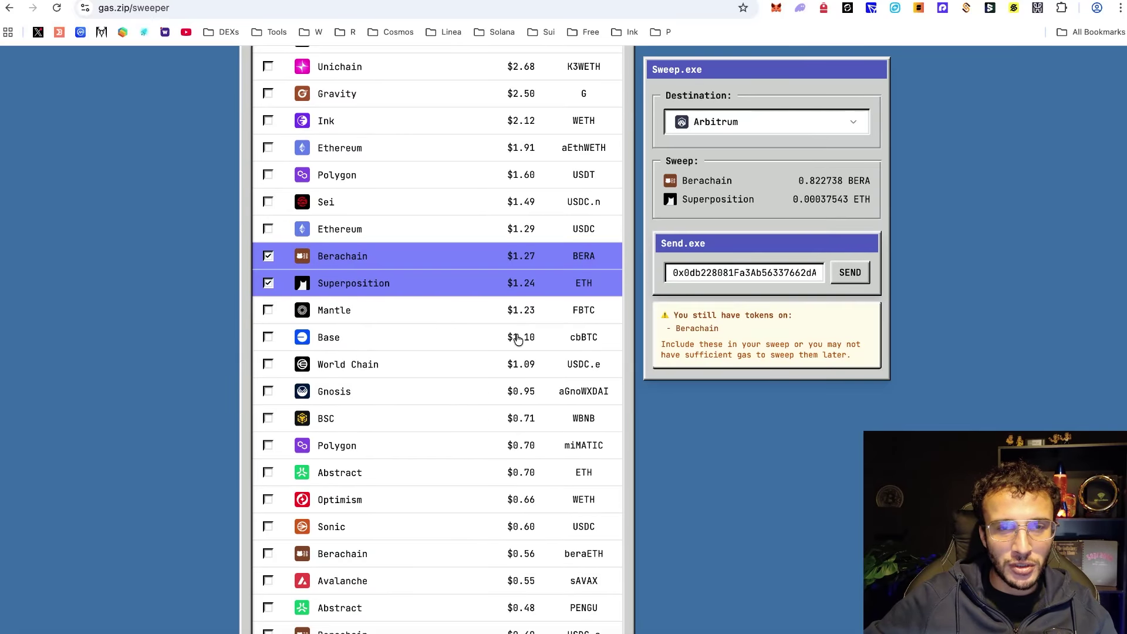
pyautogui.scroll(2, 364, 299)
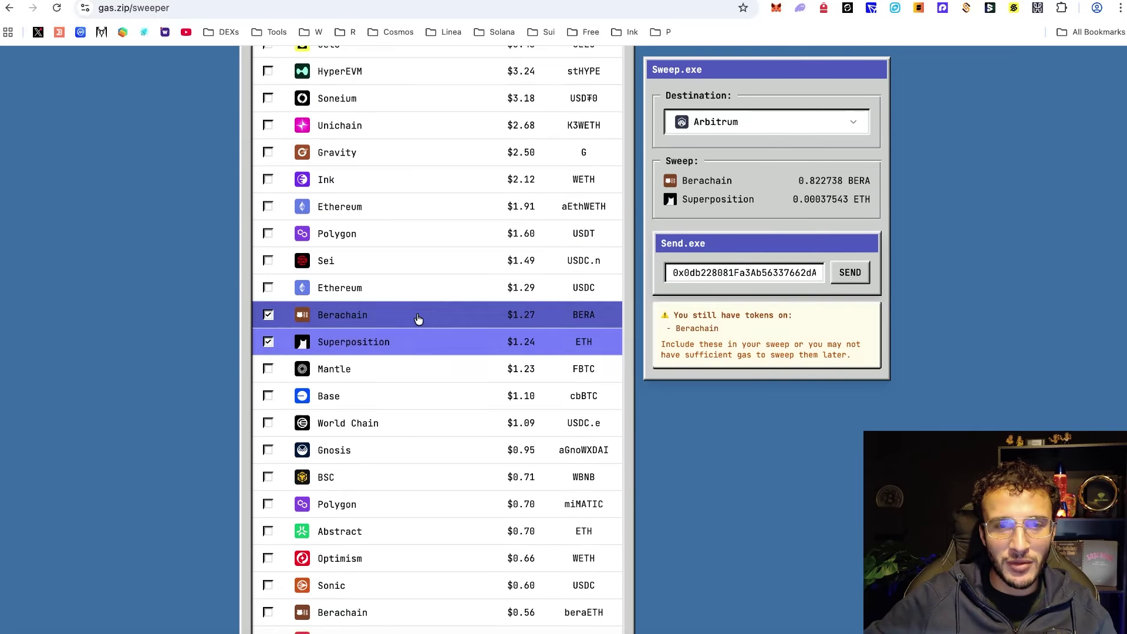
pyautogui.scroll(2, 417, 317)
pyautogui.click(421, 249)
pyautogui.scroll(1, 425, 261)
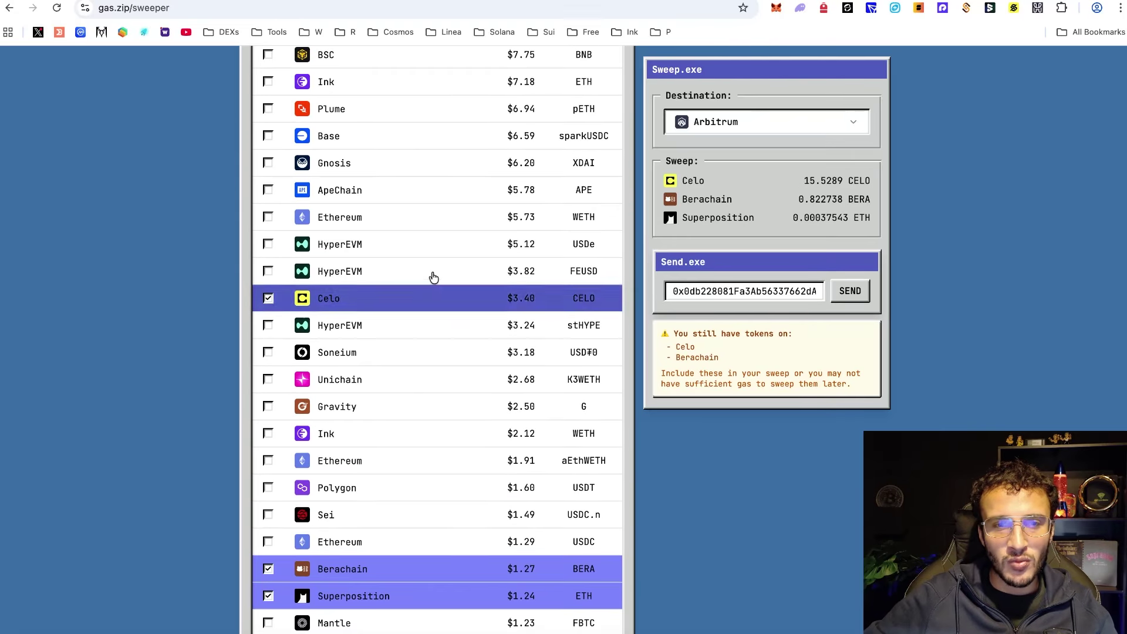
pyautogui.scroll(2, 445, 299)
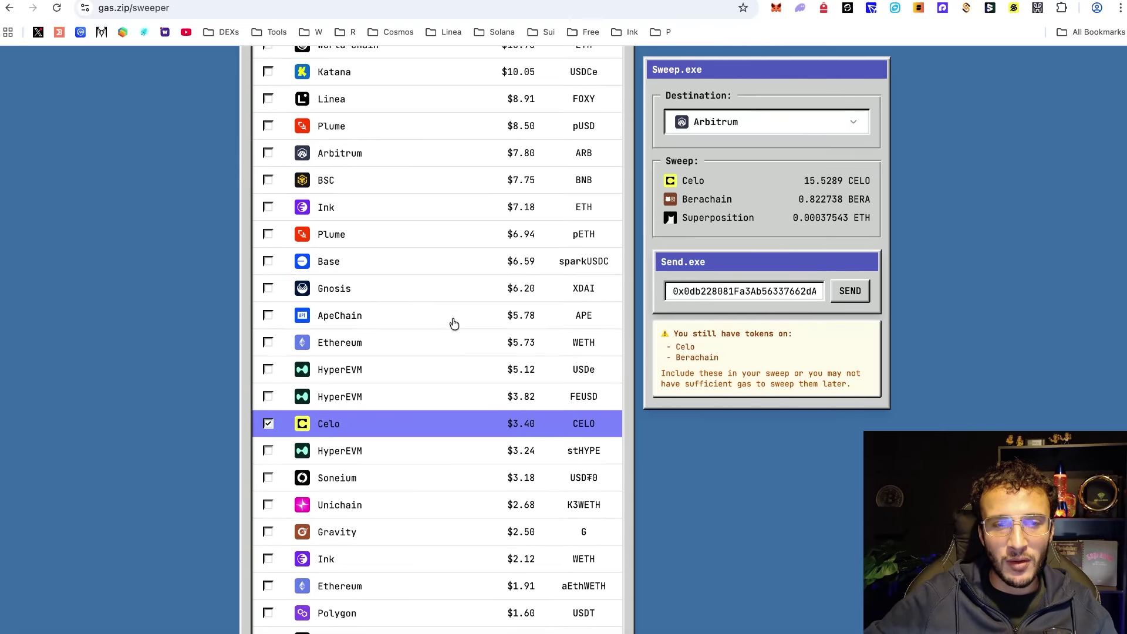
pyautogui.scroll(1, 414, 316)
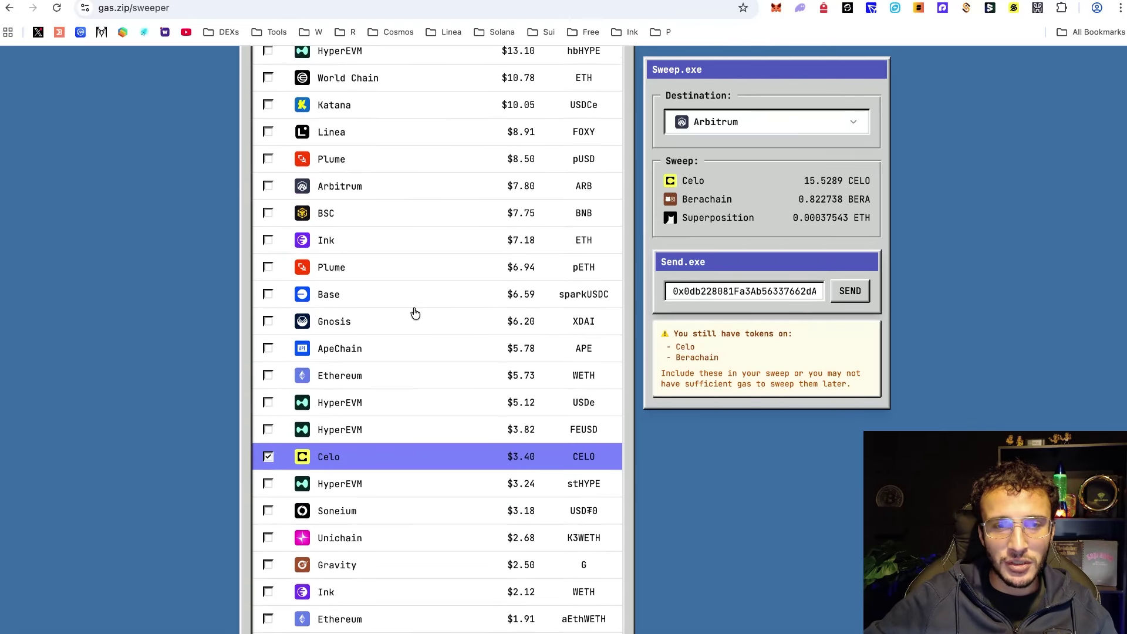
pyautogui.click(435, 324)
# Step: Set the sweep destination to Base and send the selected balances
pyautogui.scroll(3, 416, 309)
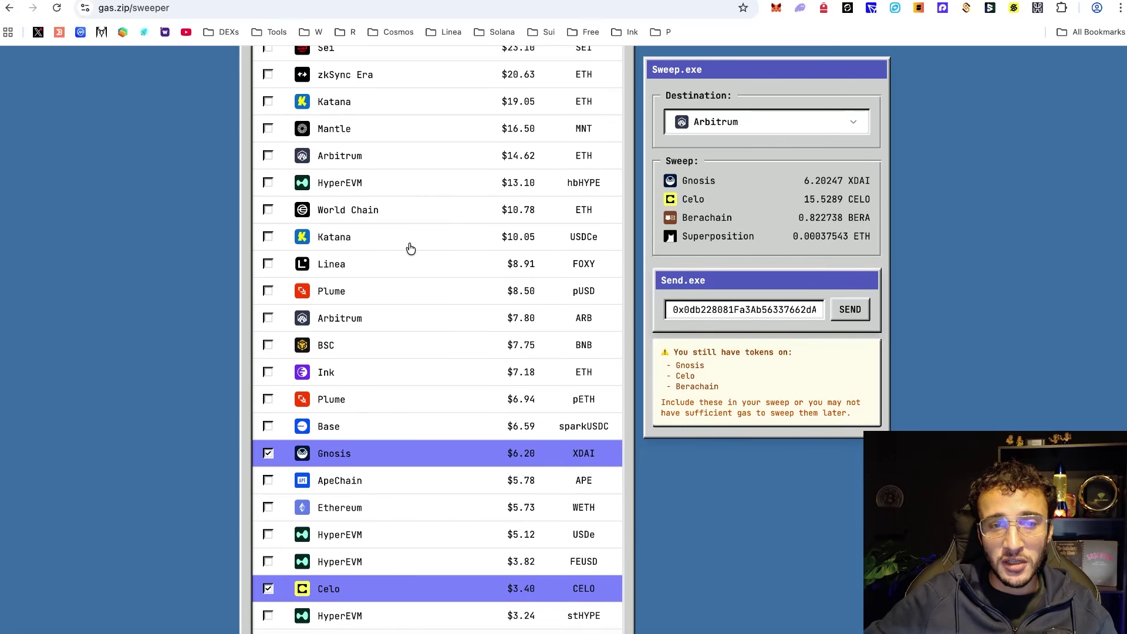
pyautogui.scroll(2, 421, 244)
pyautogui.scroll(6, 483, 317)
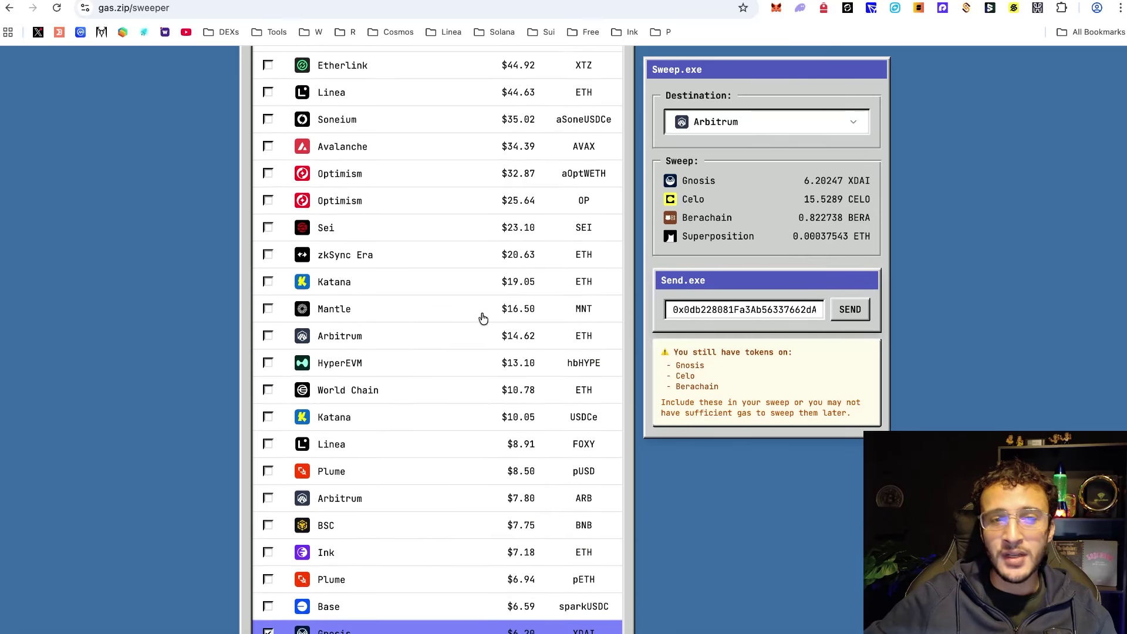
pyautogui.scroll(8, 491, 333)
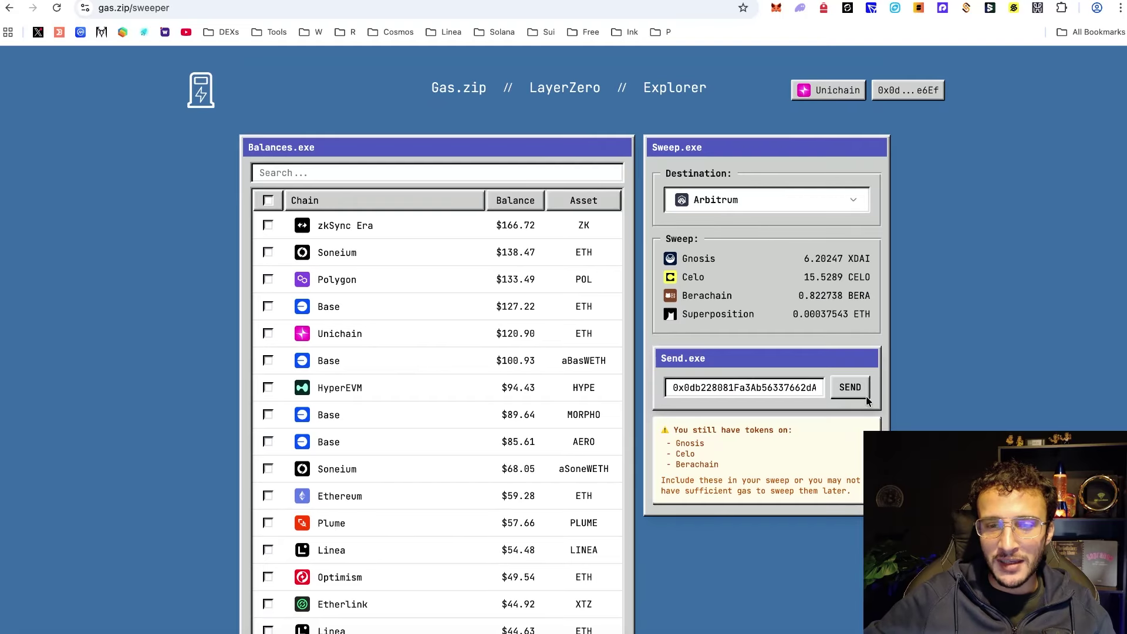
pyautogui.click(834, 200)
pyautogui.click(792, 290)
pyautogui.click(858, 390)
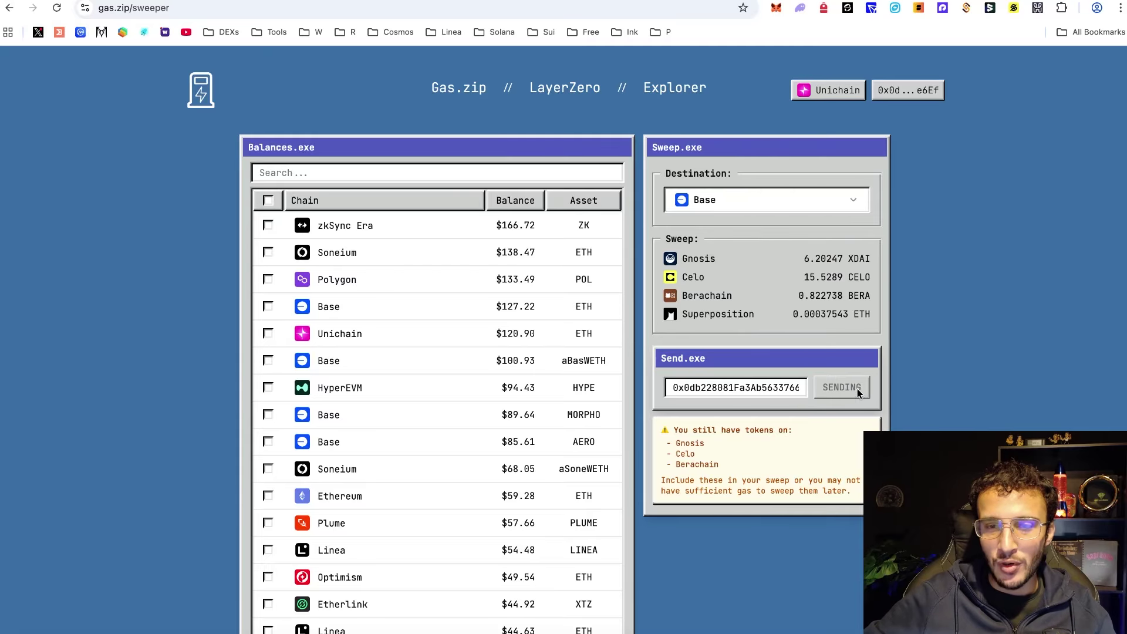
# Step: Deselect the Celo CELO balance in the balances list to remove it from the sweep
pyautogui.scroll(-1, 844, 259)
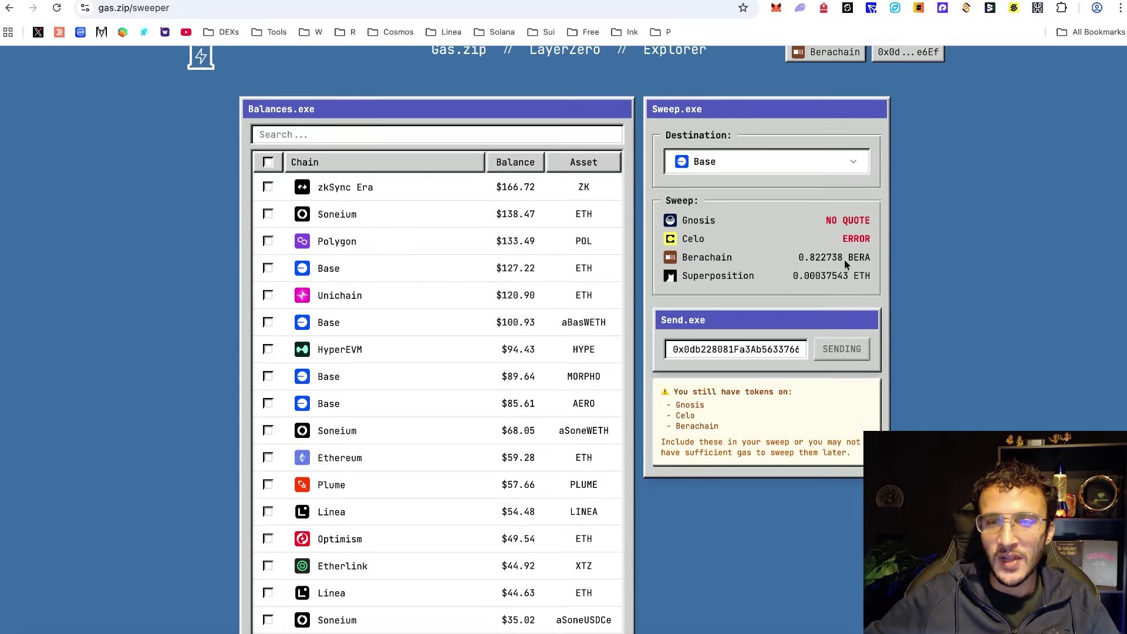
pyautogui.scroll(-15, 383, 376)
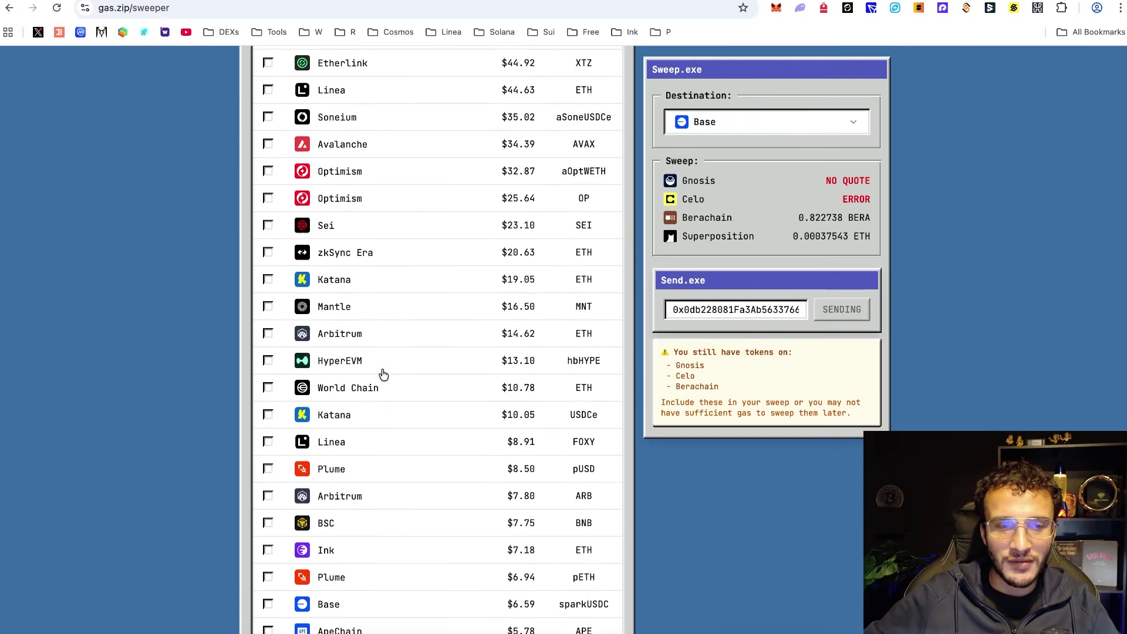
pyautogui.click(347, 391)
pyautogui.click(347, 391)
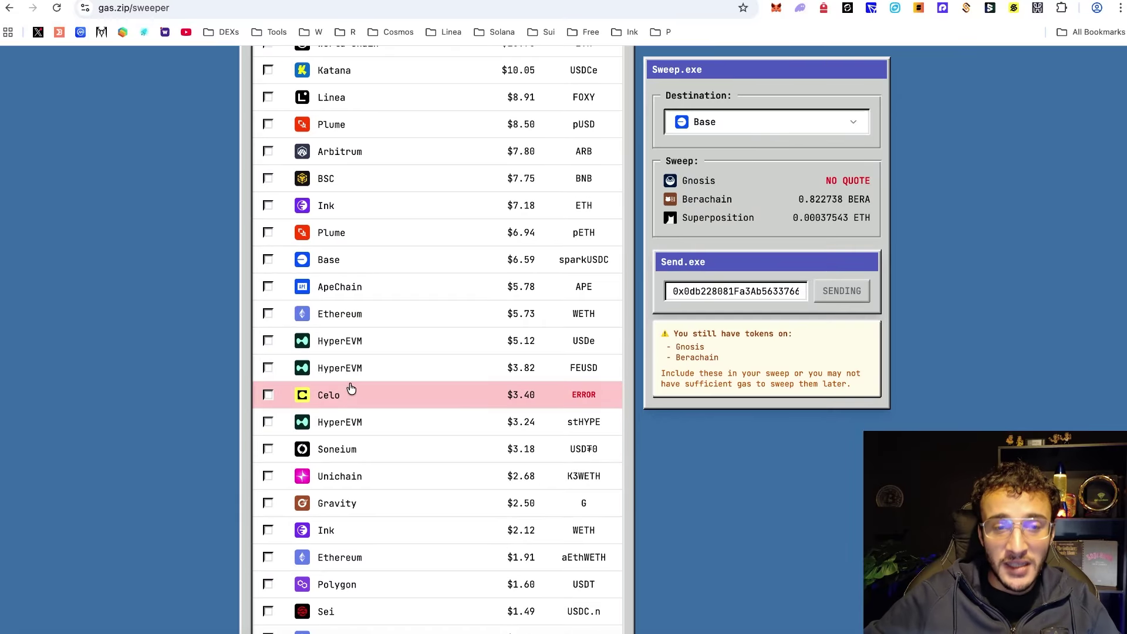
# Step: Examine the full balances list while the sweep is being sent, checking the Berachain, Superposition and smaller dust rows
pyautogui.scroll(-3, 364, 376)
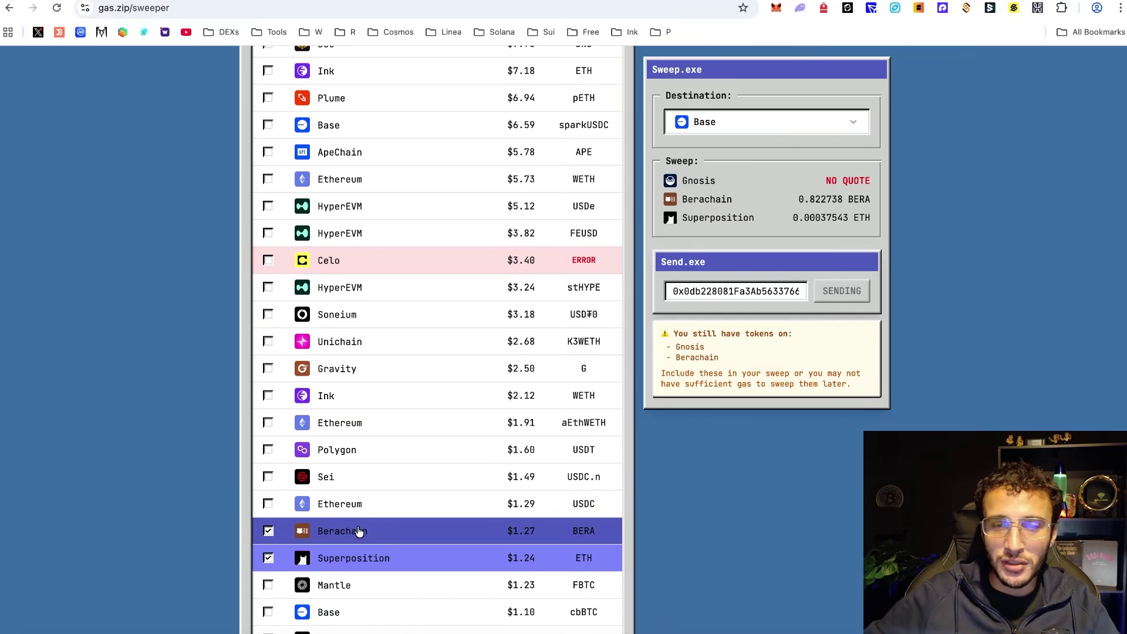
pyautogui.scroll(-9, 365, 559)
pyautogui.scroll(7, 370, 528)
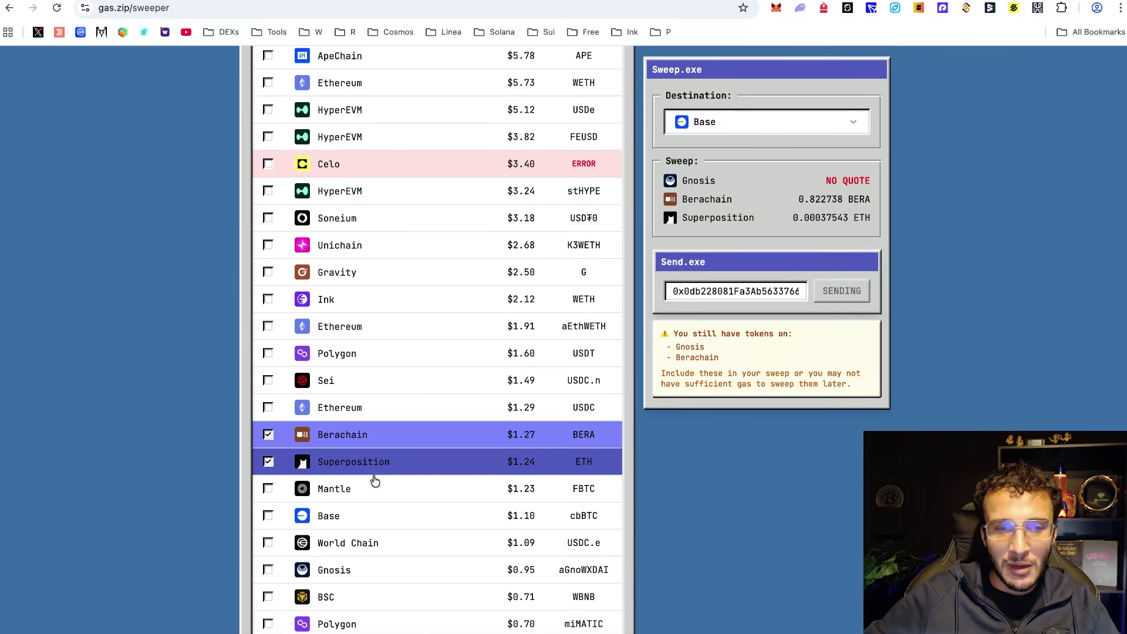
pyautogui.scroll(14, 400, 484)
pyautogui.scroll(-6, 404, 486)
pyautogui.scroll(-20, 404, 486)
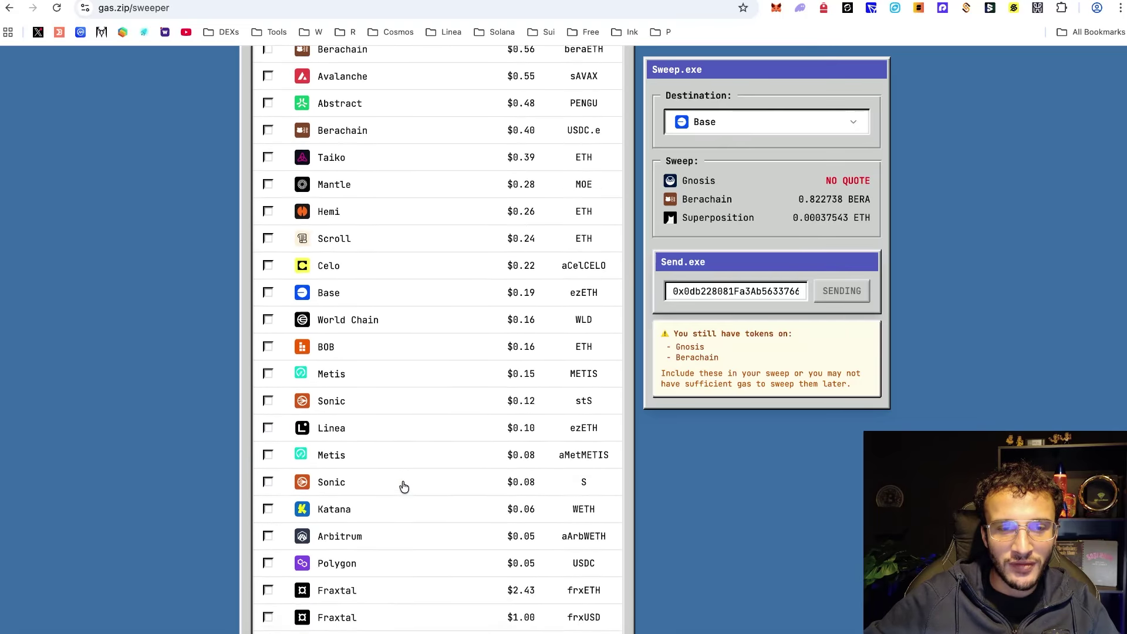
pyautogui.click(404, 477)
# Step: Deselect the Superposition ETH balance to empty the sweep selection
pyautogui.scroll(15, 364, 511)
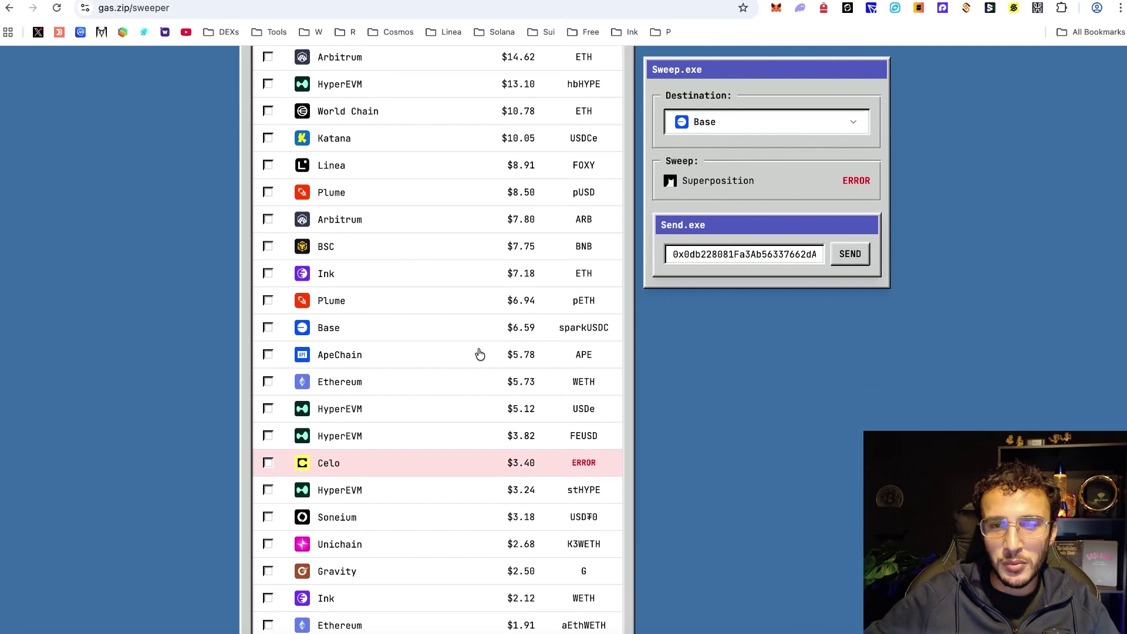
pyautogui.scroll(-4, 446, 411)
pyautogui.click(355, 532)
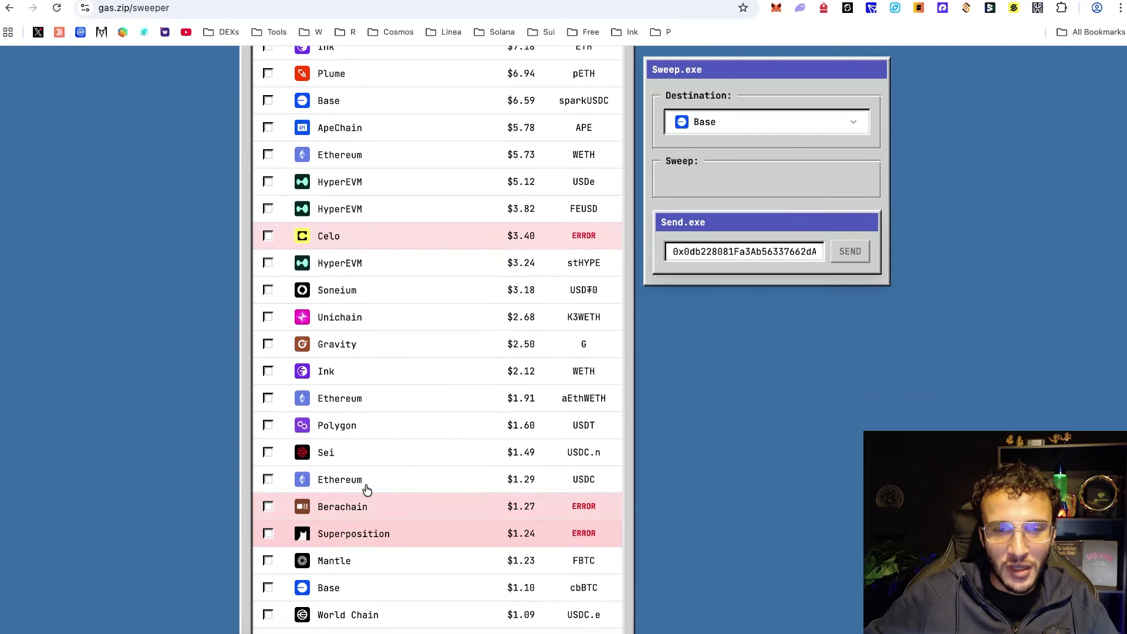
# Step: Open Gas.zip's LayerZero bridging page at lz.gas.zip
pyautogui.scroll(4, 442, 143)
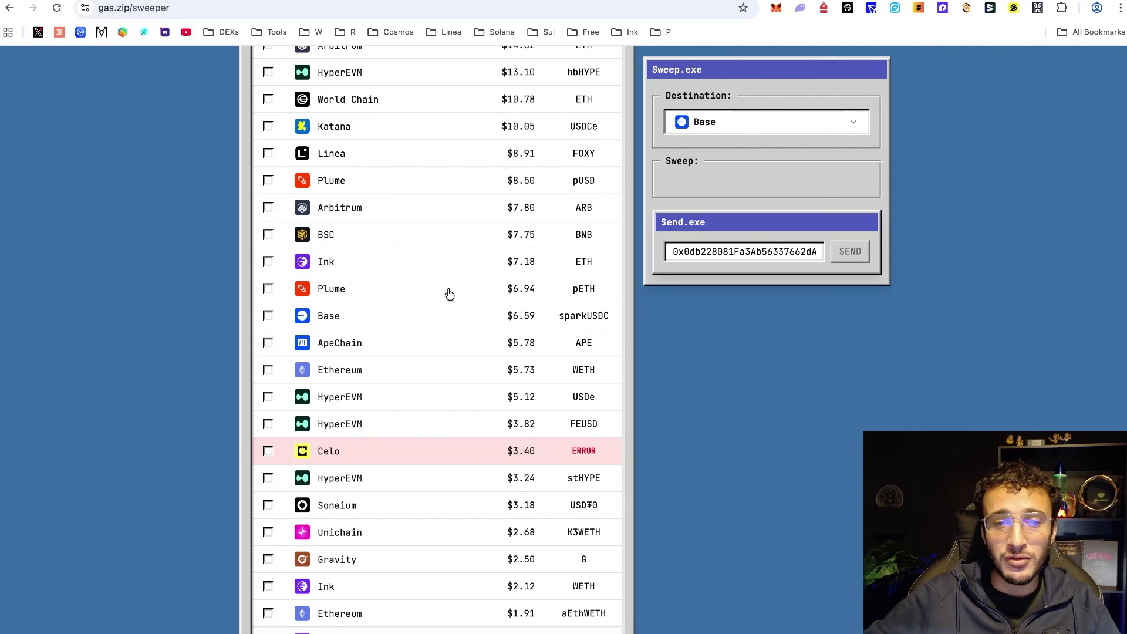
pyautogui.scroll(4, 449, 294)
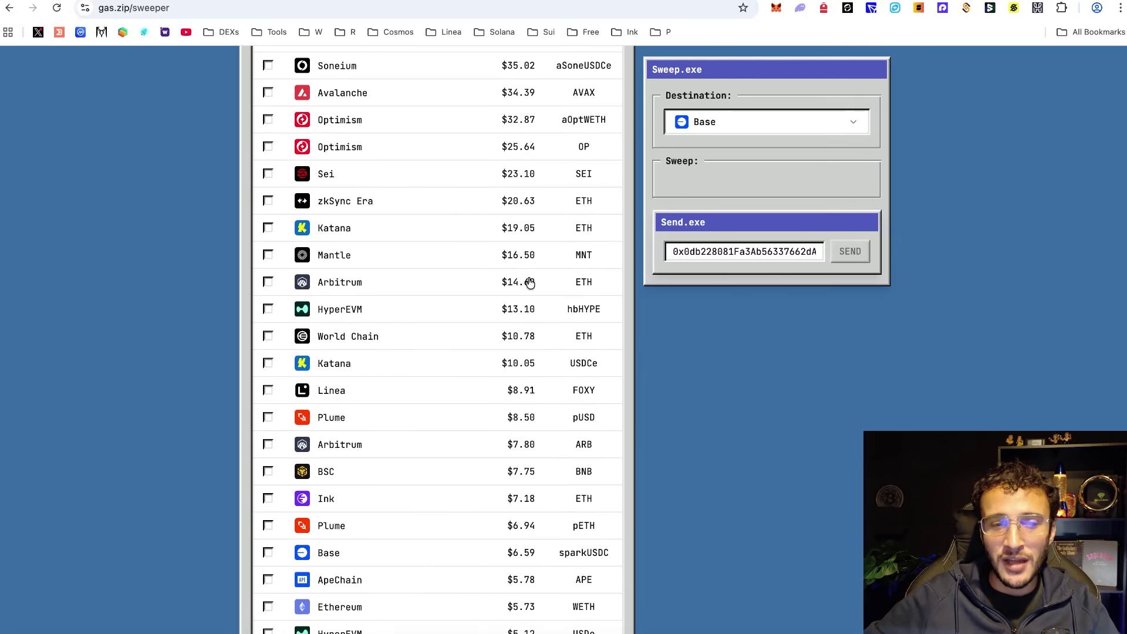
pyautogui.scroll(10, 531, 283)
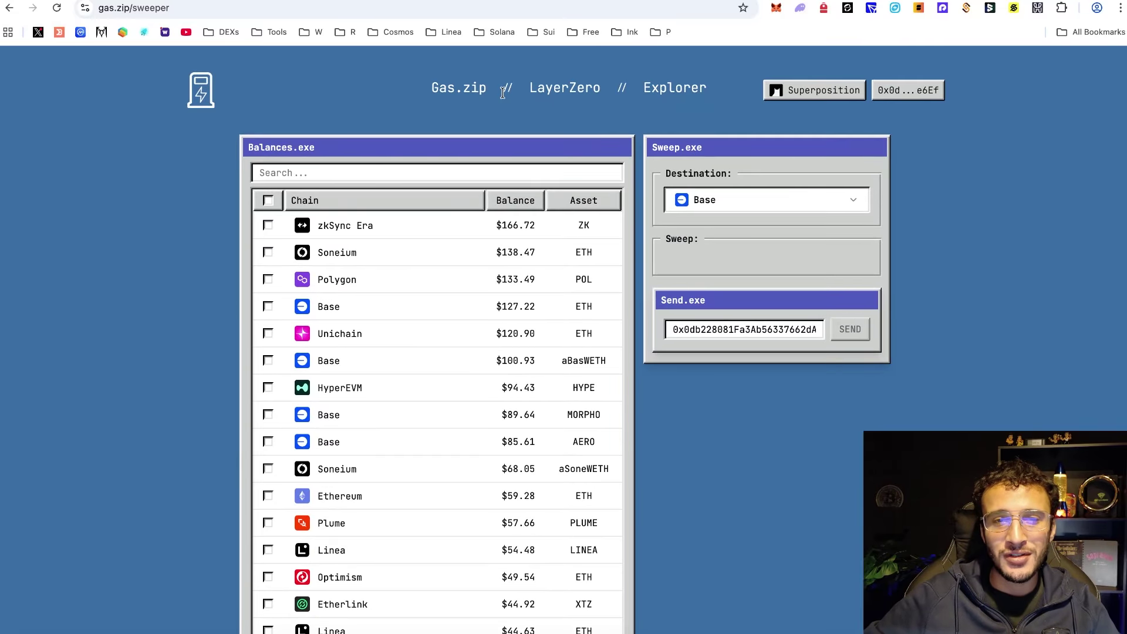
pyautogui.click(556, 97)
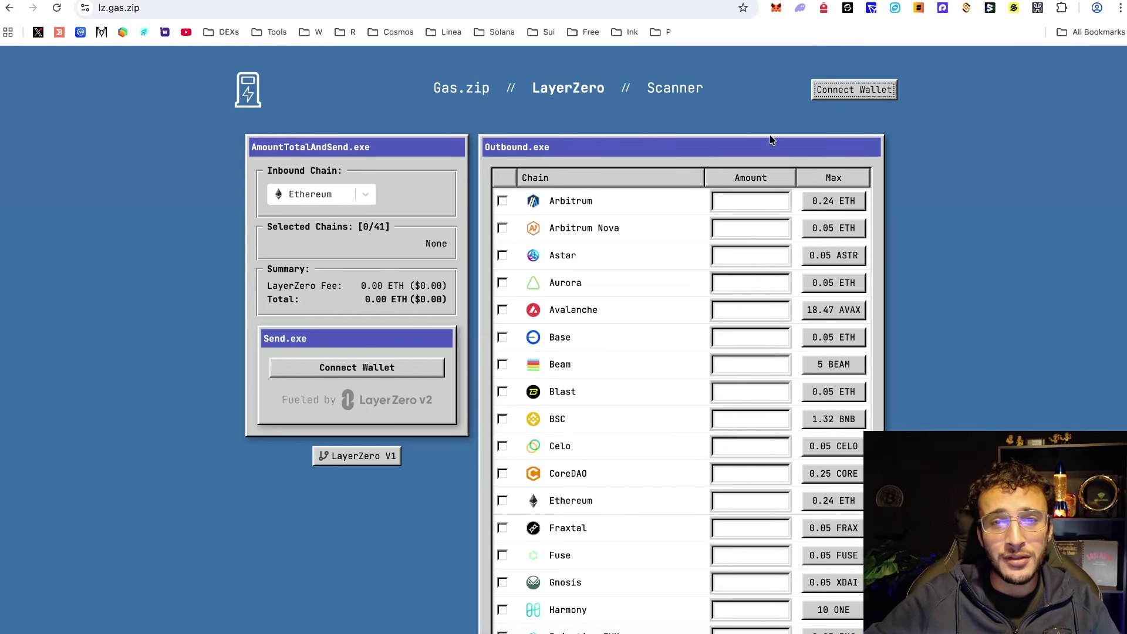
# Step: Connect the MetaMask wallet to lz.gas.zip, approving the Trezor 1 account
pyautogui.click(868, 89)
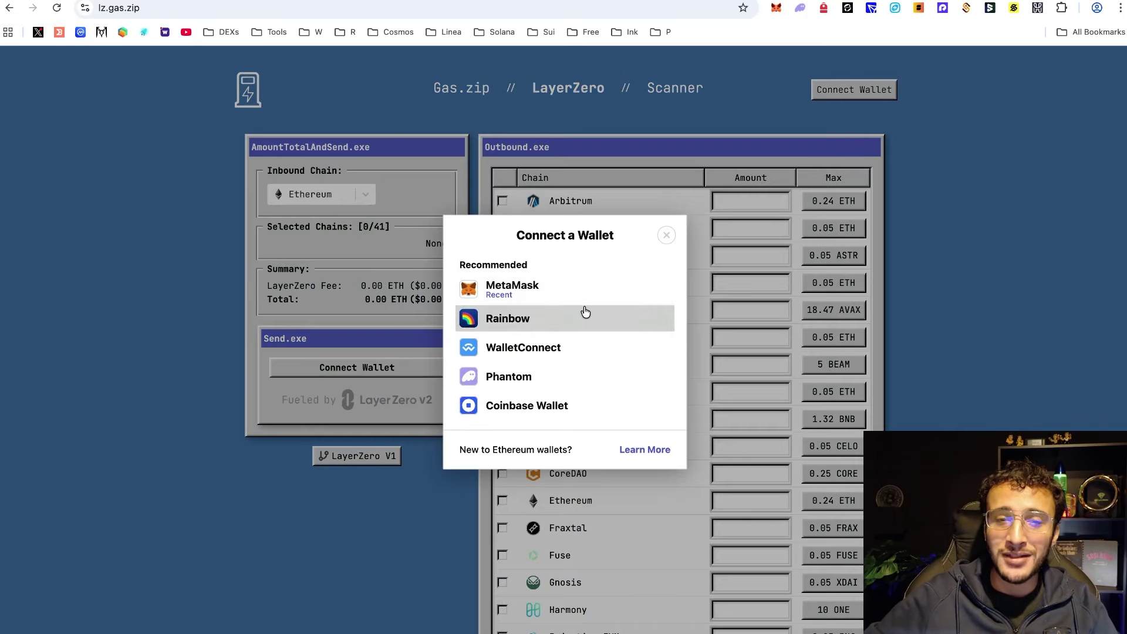
pyautogui.click(576, 292)
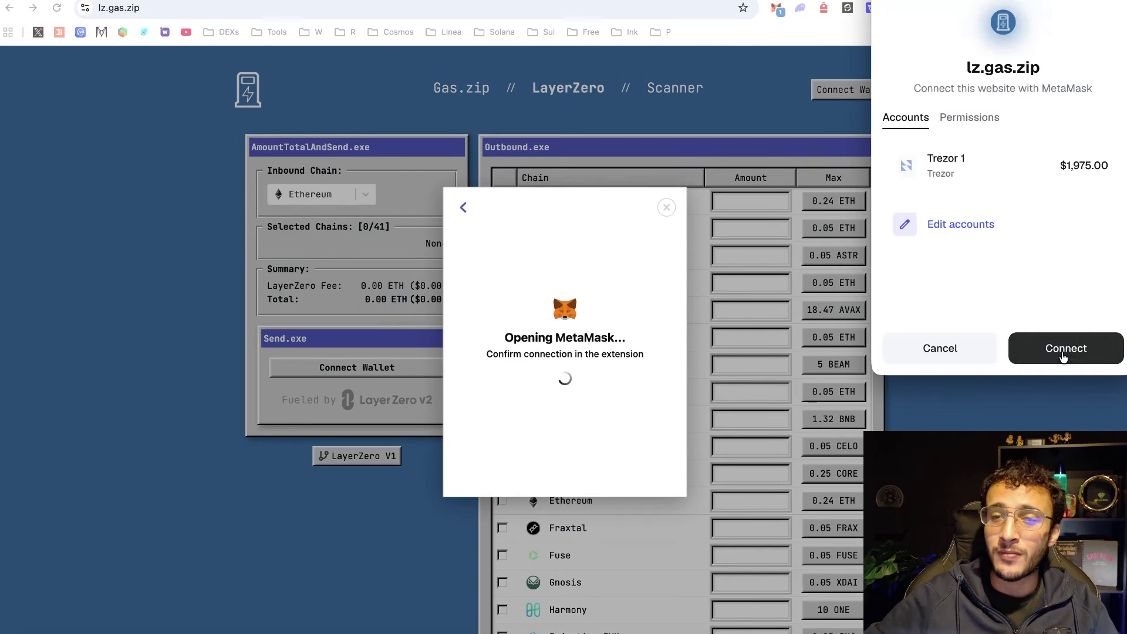
pyautogui.click(1064, 352)
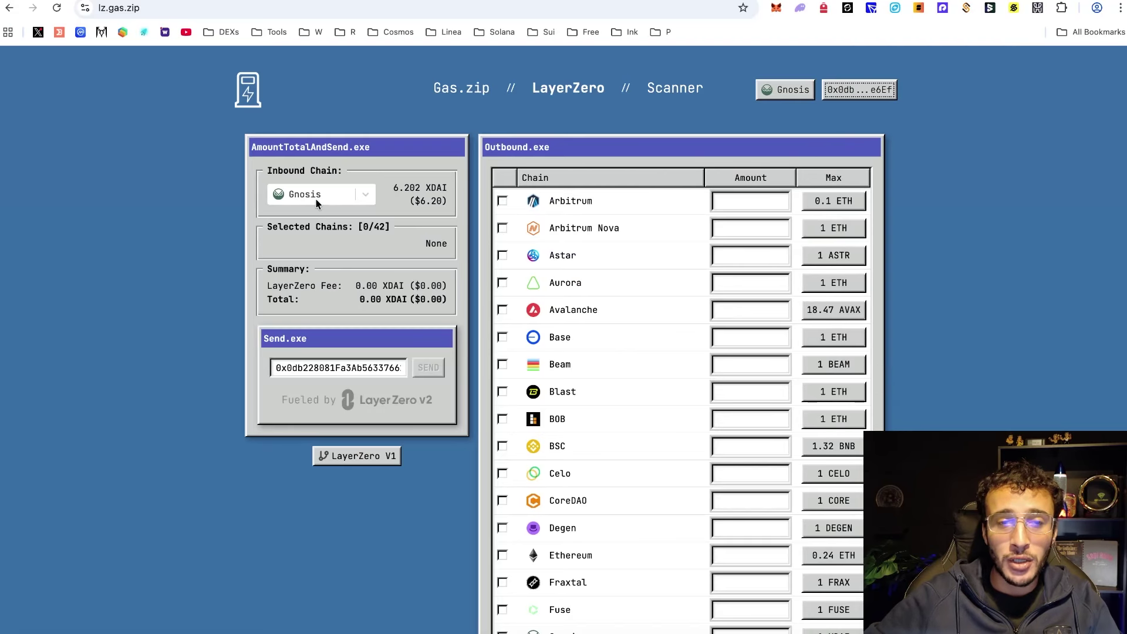
# Step: Look over the inbound chain choices and the list of outbound chains, leaving Gnosis as the inbound chain
pyautogui.click(347, 199)
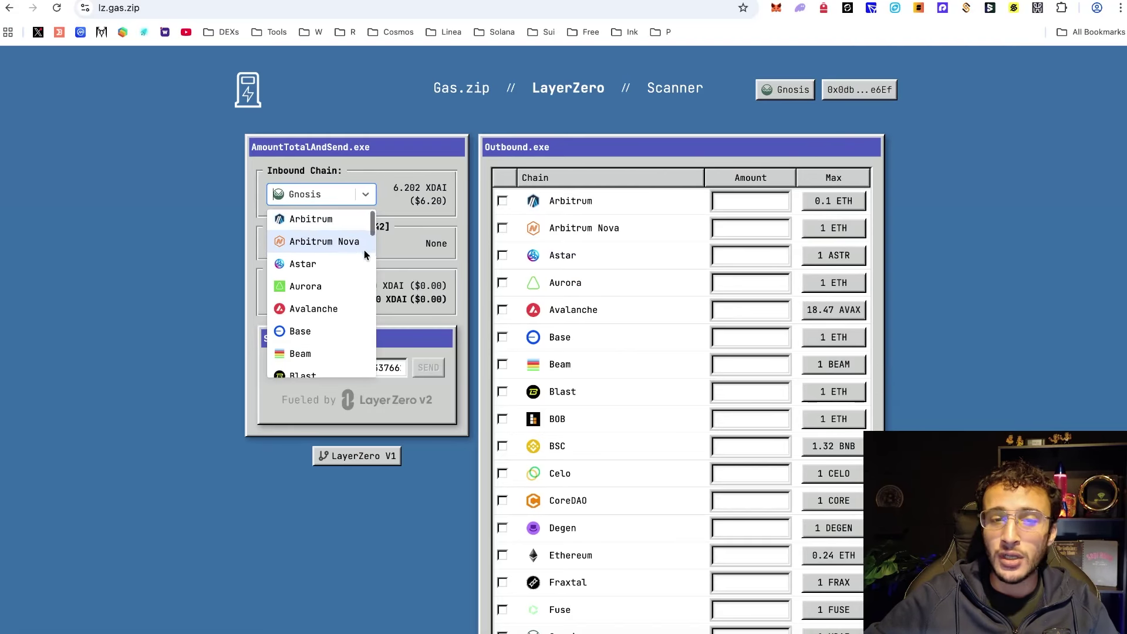
pyautogui.click(399, 165)
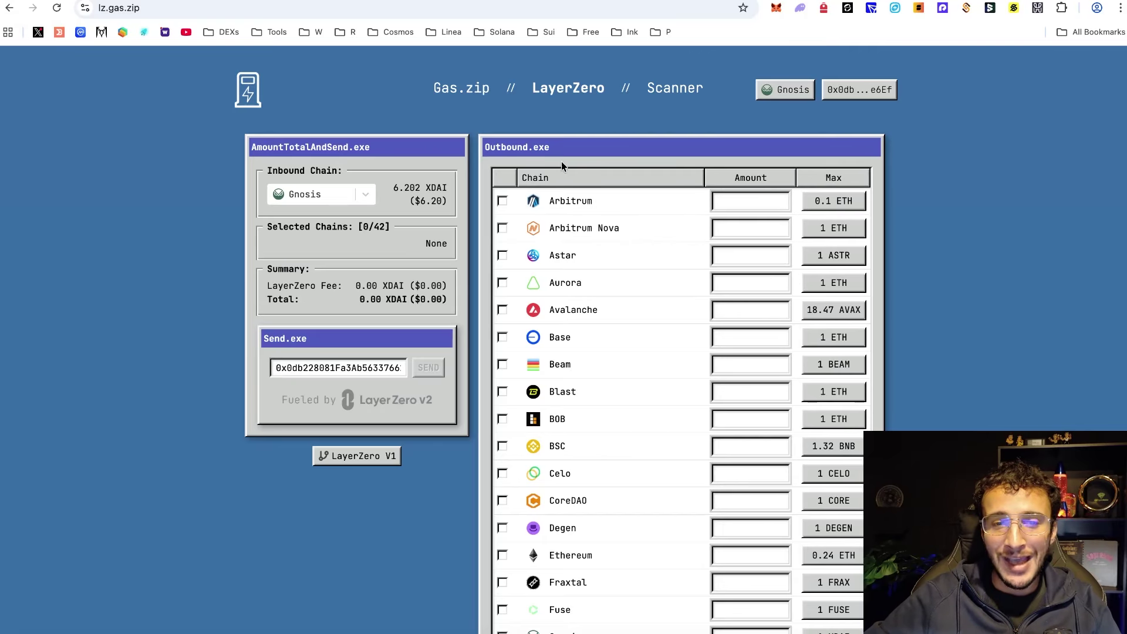
pyautogui.scroll(-3, 700, 303)
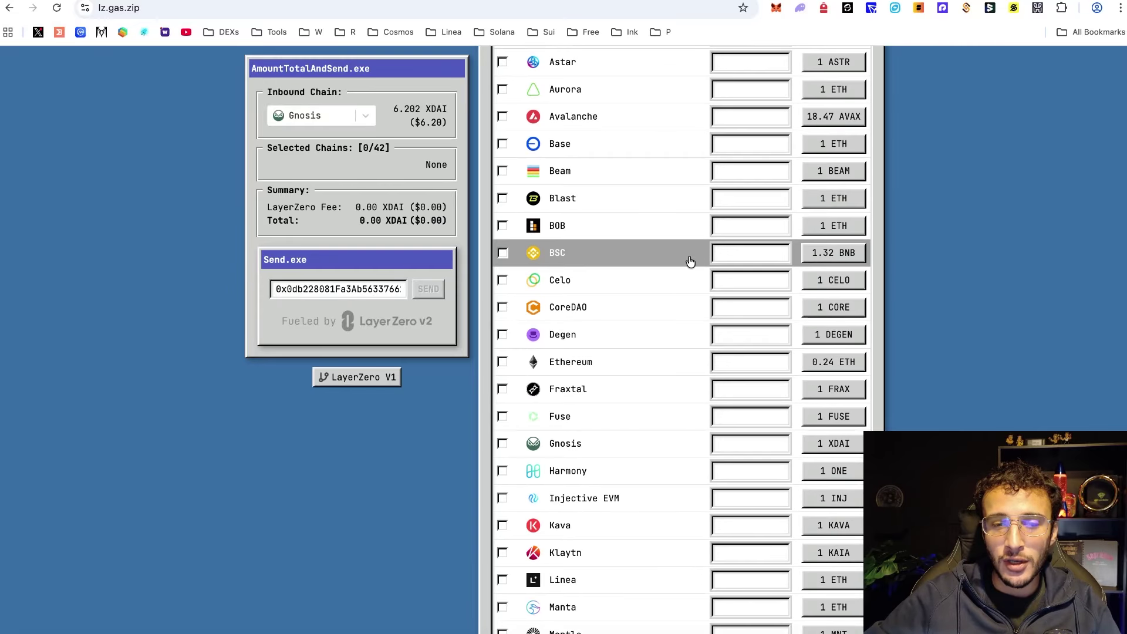
pyautogui.scroll(-6, 690, 260)
pyautogui.scroll(10, 689, 259)
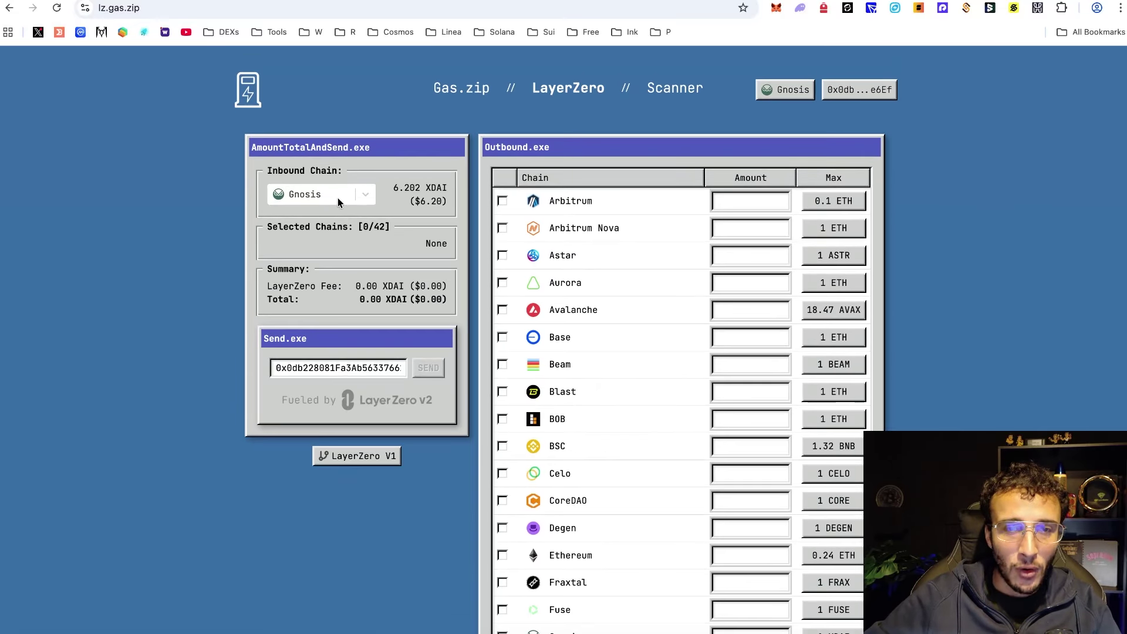
# Step: View the main Gas.zip bridge page for comparison and return to the LayerZero page
pyautogui.click(453, 89)
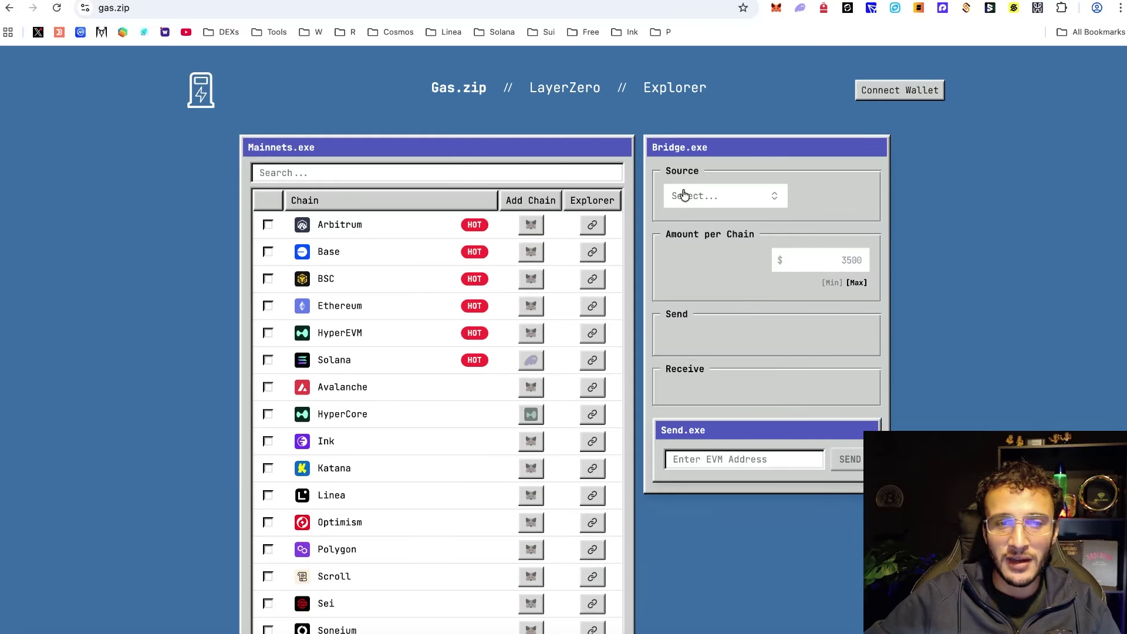
pyautogui.click(556, 91)
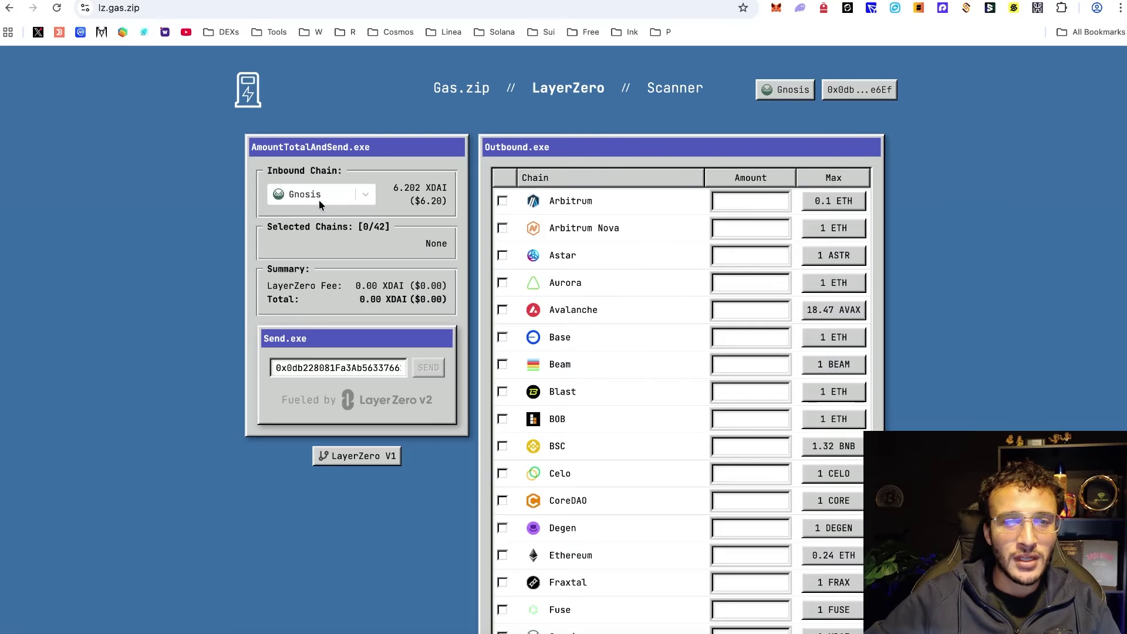
# Step: Set the inbound chain to Arbitrum and switch the wallet's network to match
pyautogui.click(323, 195)
pyautogui.scroll(-6, 344, 264)
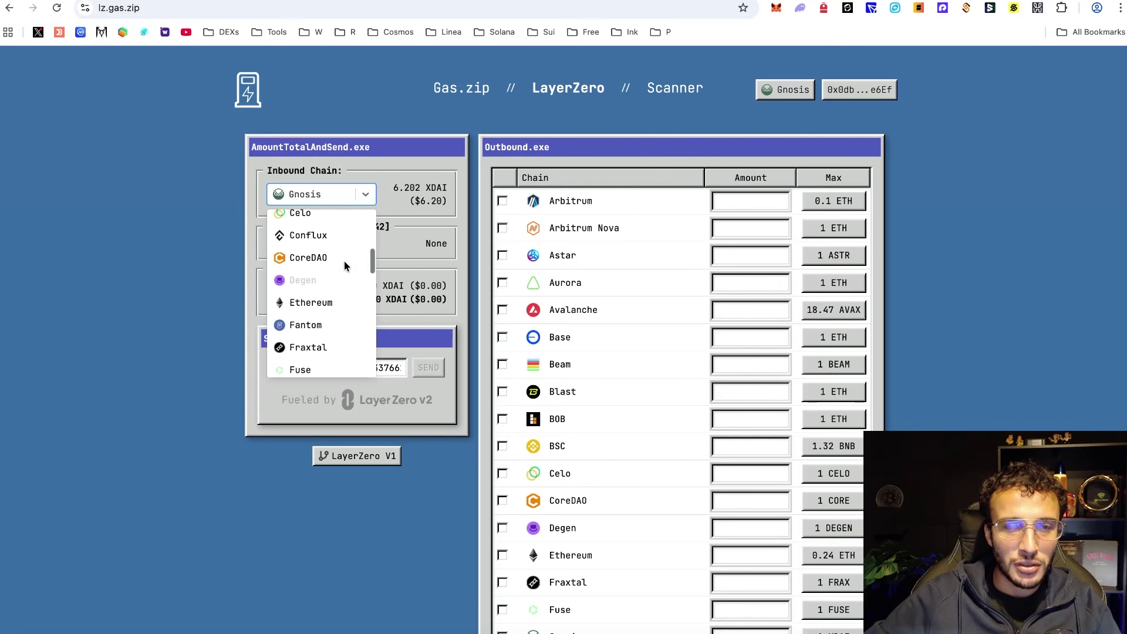
pyautogui.scroll(-5, 344, 260)
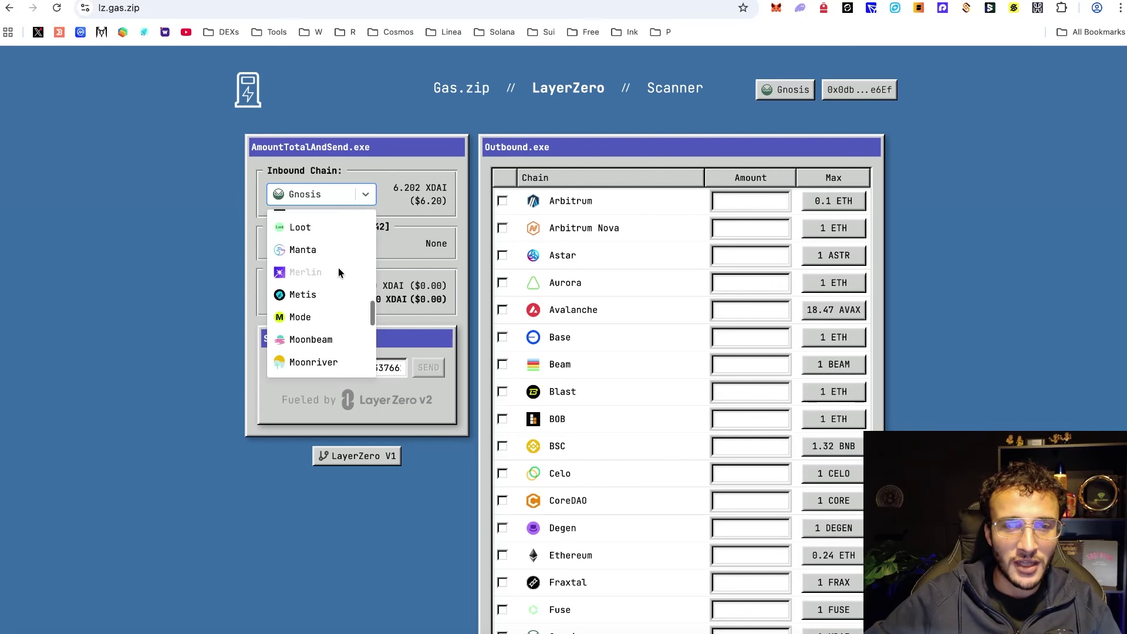
pyautogui.scroll(10, 340, 271)
pyautogui.click(328, 223)
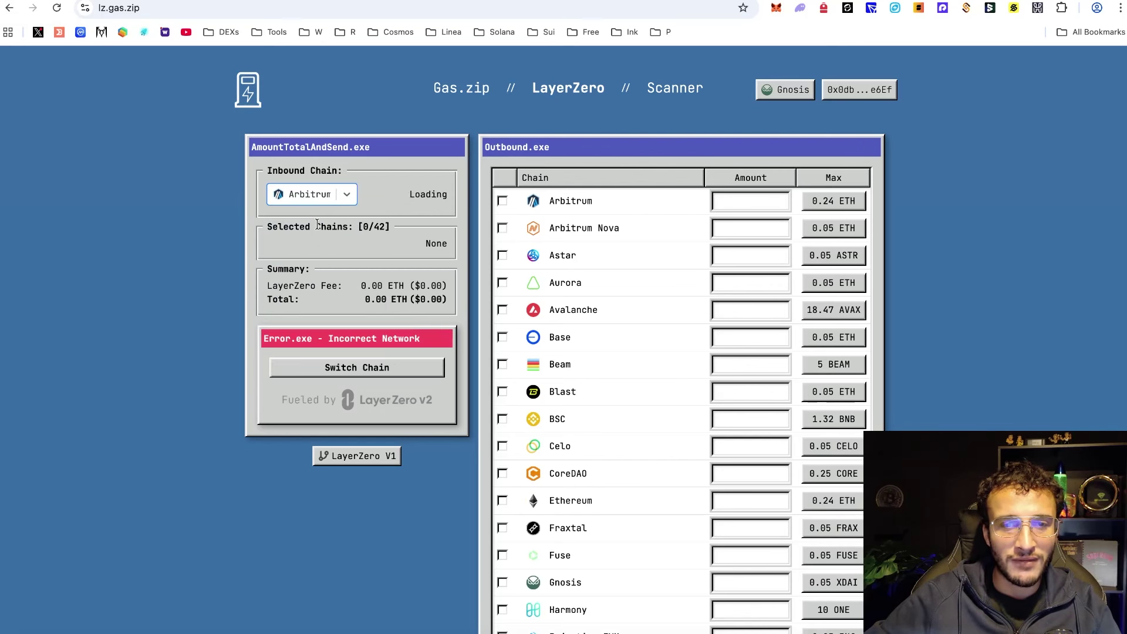
pyautogui.click(369, 366)
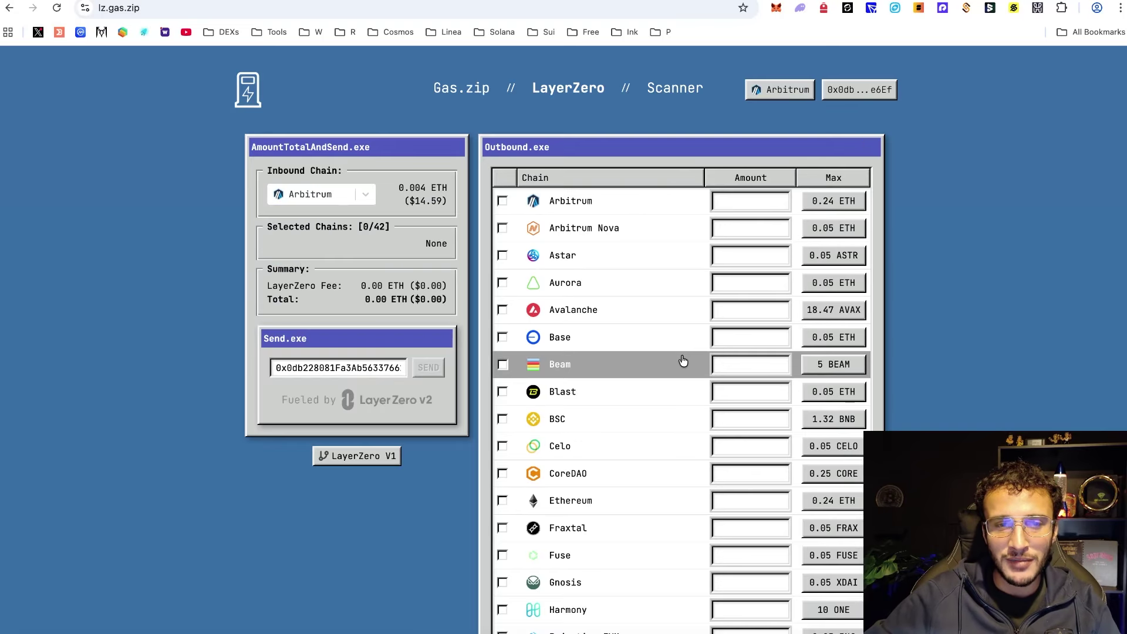
# Step: Select Optimism as the outbound chain and enter an amount of 0.0008 ETH to get a fee quote
pyautogui.scroll(-2, 685, 360)
pyautogui.scroll(-7, 685, 360)
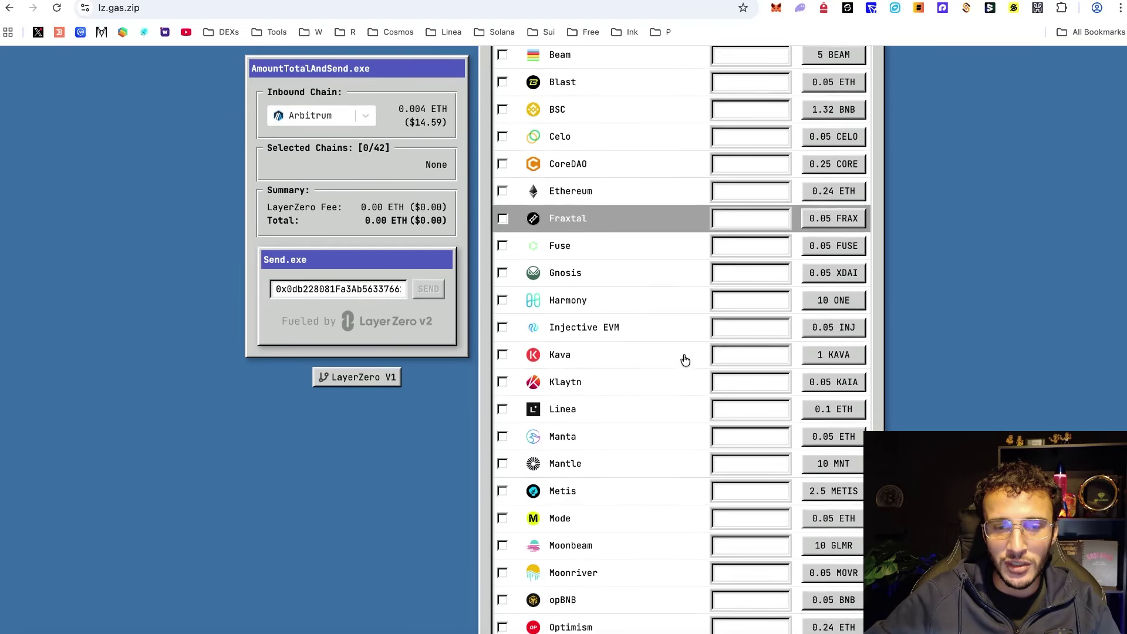
pyautogui.scroll(-3, 629, 411)
pyautogui.scroll(2, 624, 408)
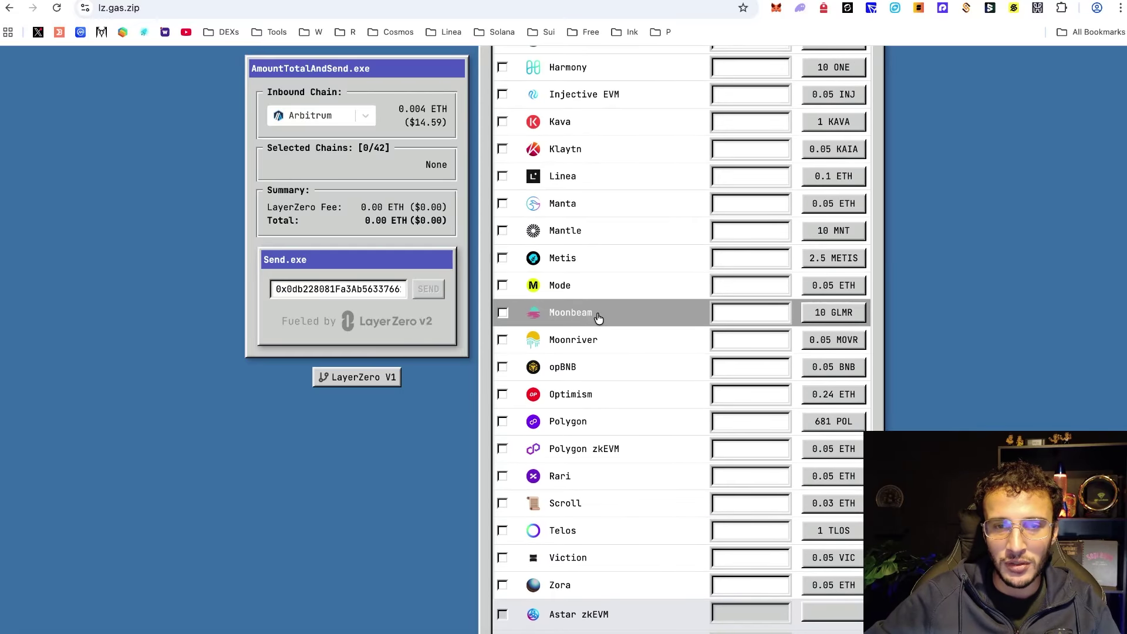
pyautogui.click(589, 394)
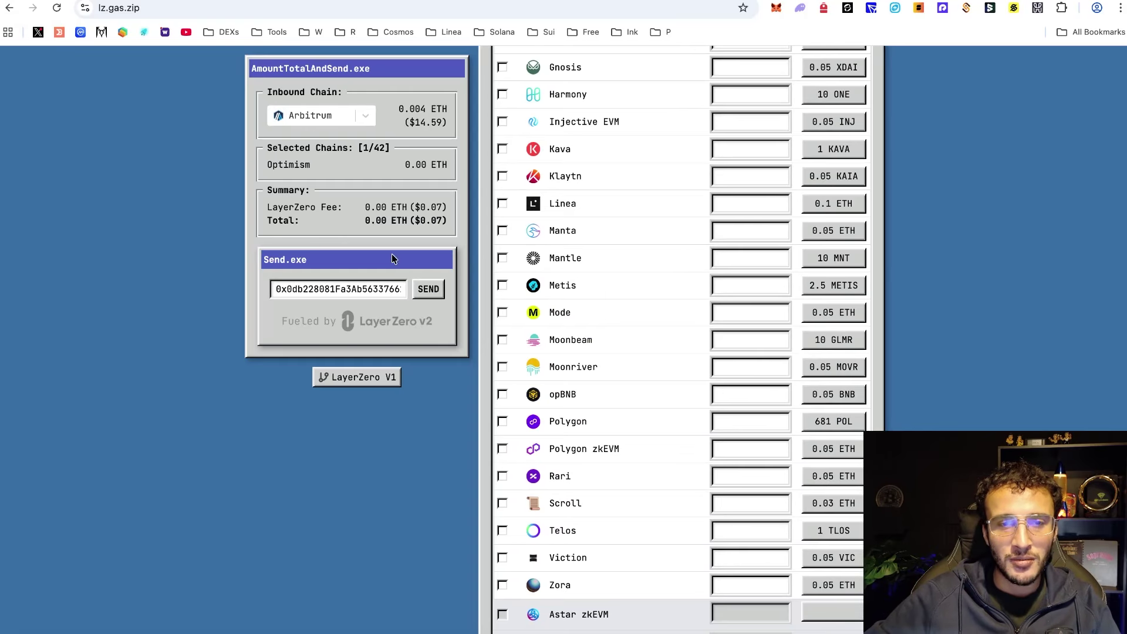
pyautogui.scroll(10, 687, 232)
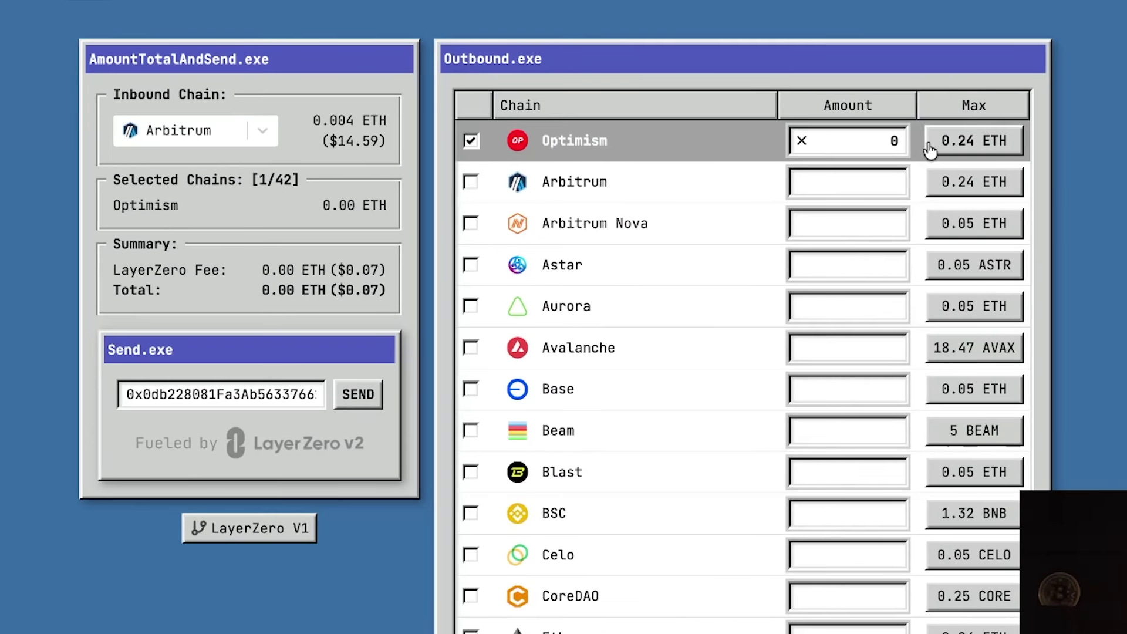
pyautogui.write('.0008')
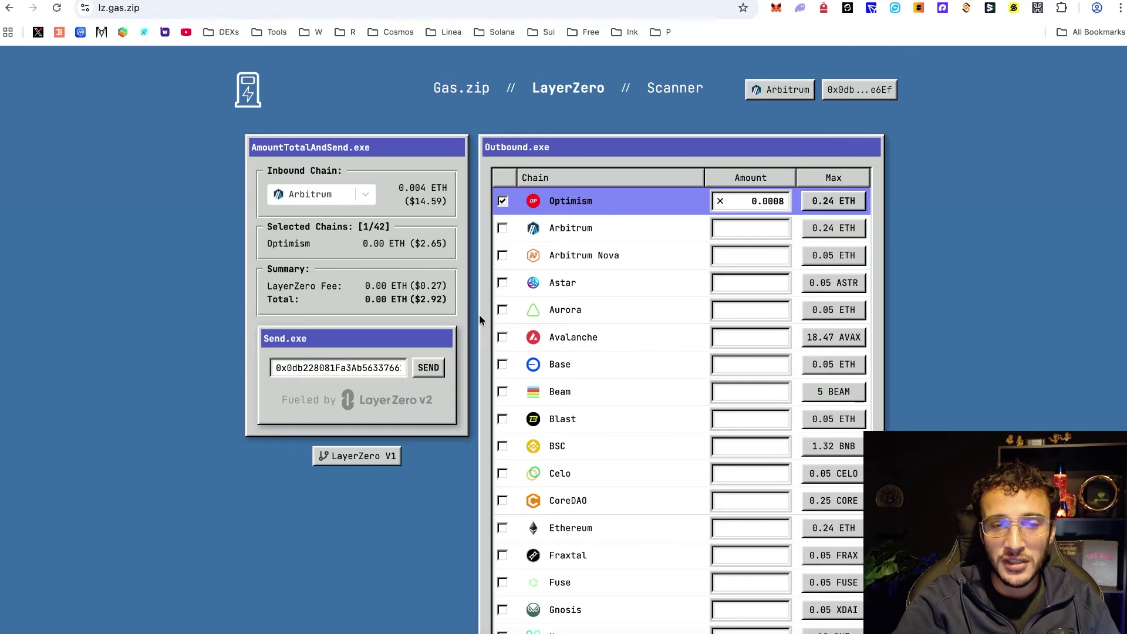
# Step: Replace Optimism with Base as the outbound chain, quote 0.0008 ETH for it, and go back to the main Gas.zip page
pyautogui.click(605, 200)
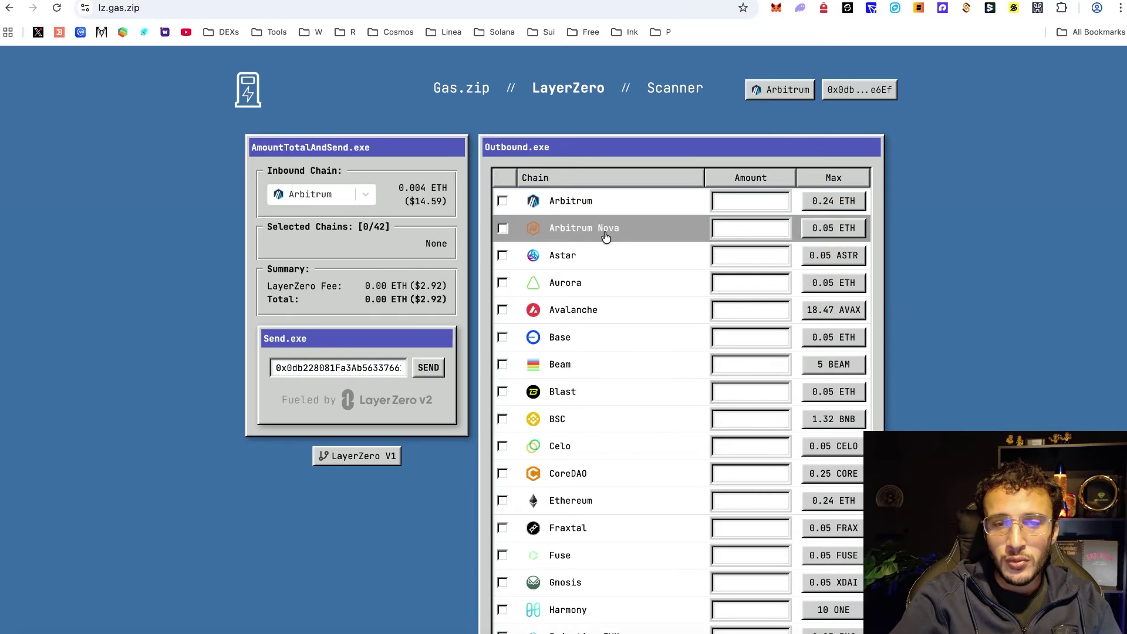
pyautogui.scroll(-2, 605, 235)
pyautogui.scroll(-4, 605, 238)
pyautogui.scroll(4, 604, 241)
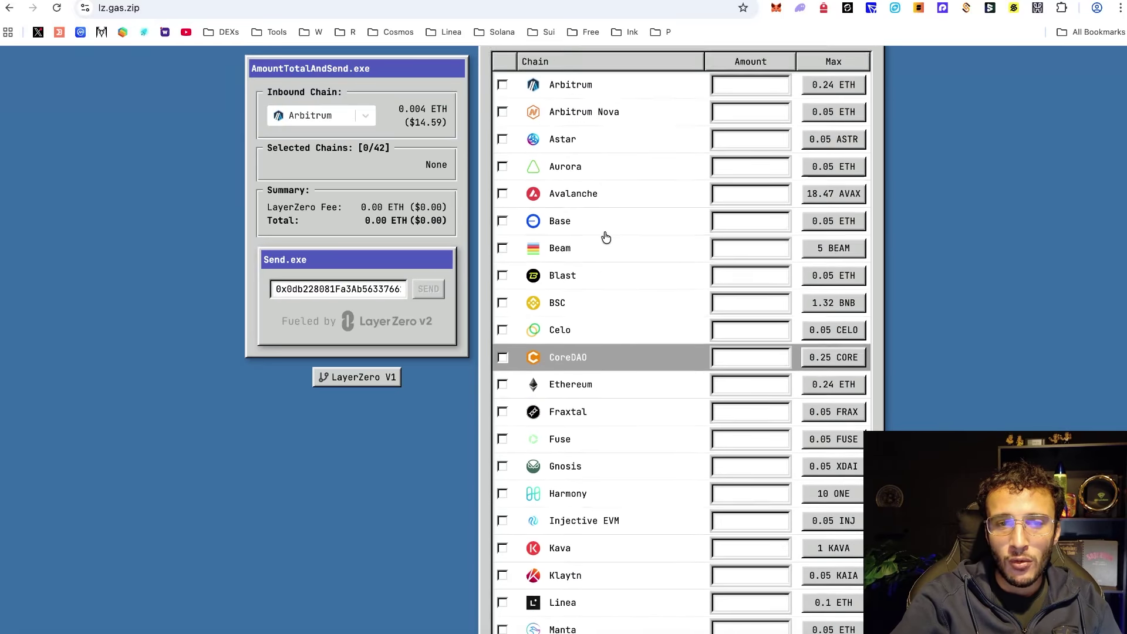
pyautogui.click(601, 247)
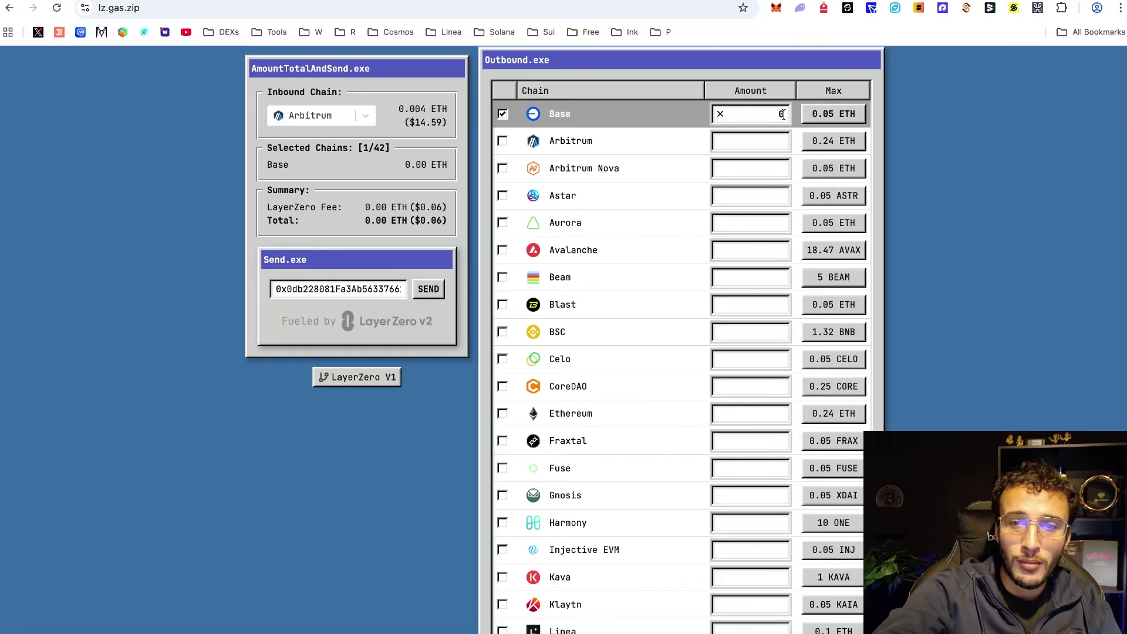
pyautogui.write('.0008')
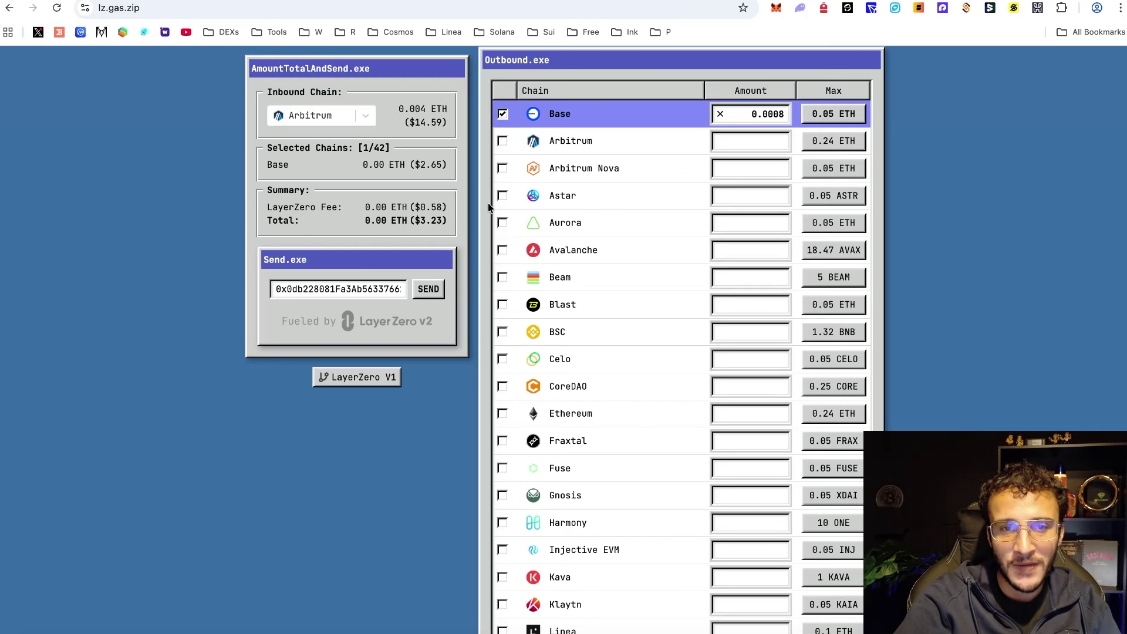
pyautogui.scroll(3, 432, 193)
pyautogui.click(460, 93)
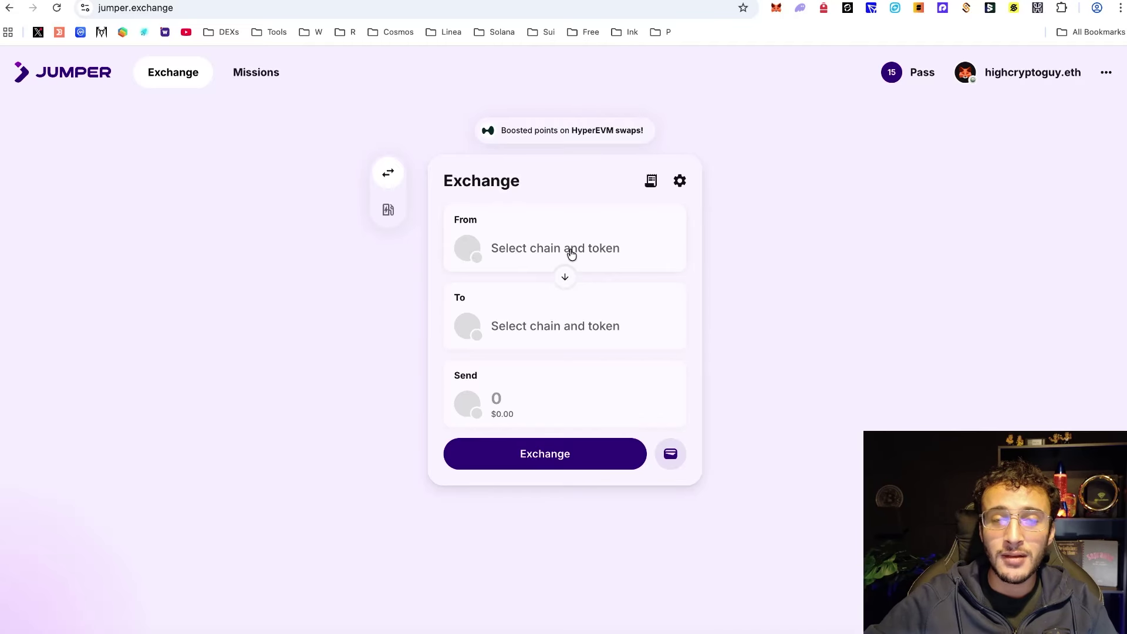
# Step: On Jumper Exchange, choose ETH on Soneium as the token to exchange from
pyautogui.click(552, 247)
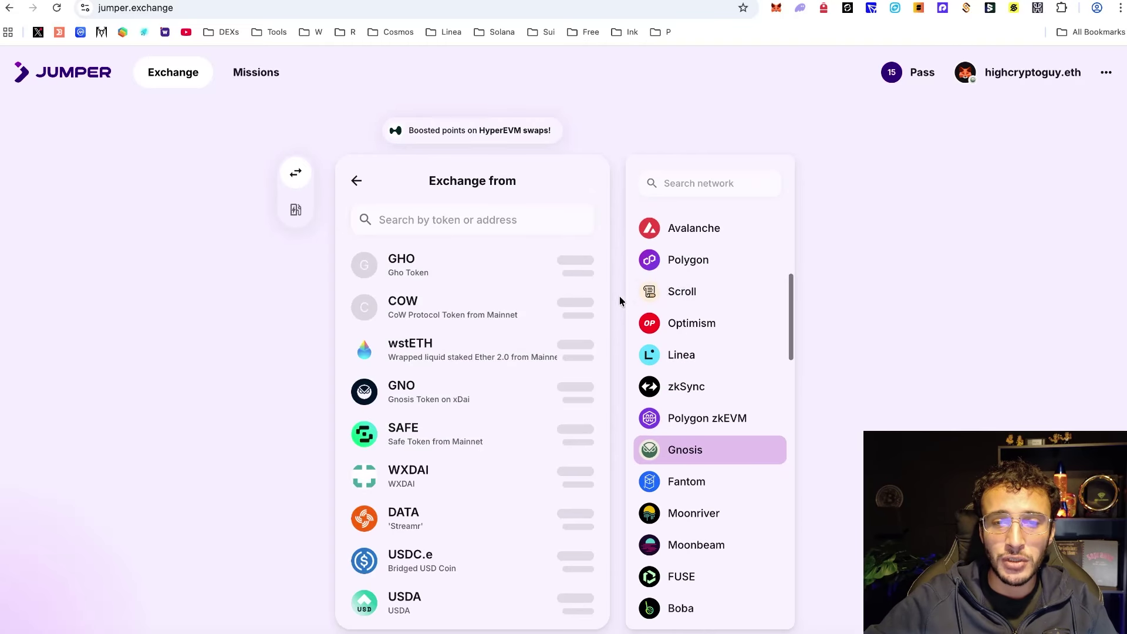
pyautogui.scroll(5, 700, 279)
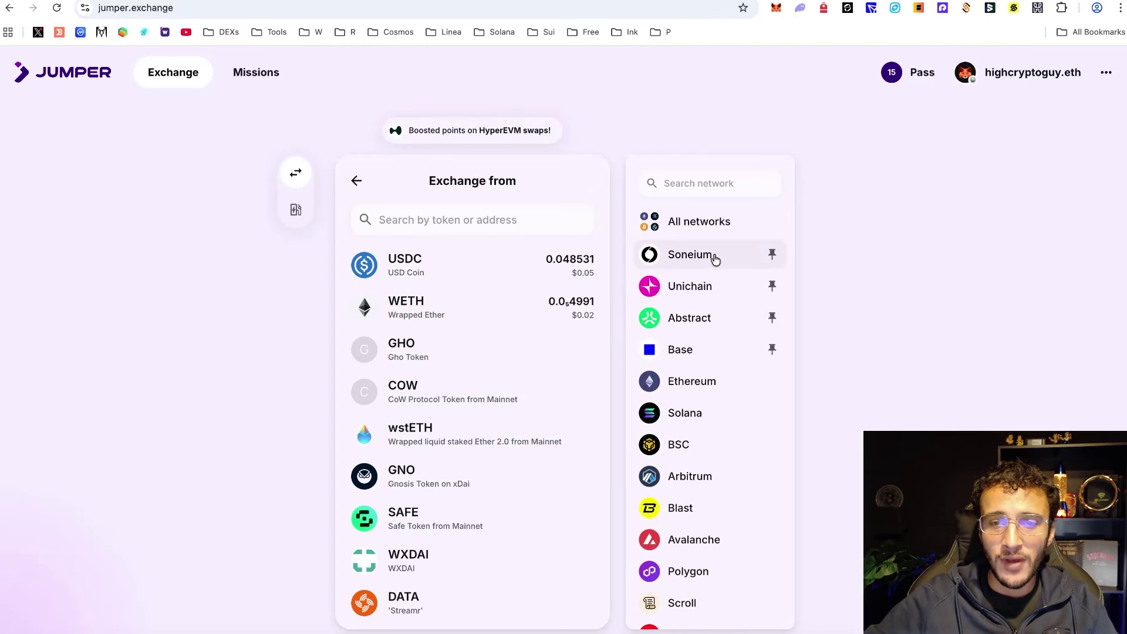
pyautogui.click(715, 258)
pyautogui.scroll(-10, 460, 360)
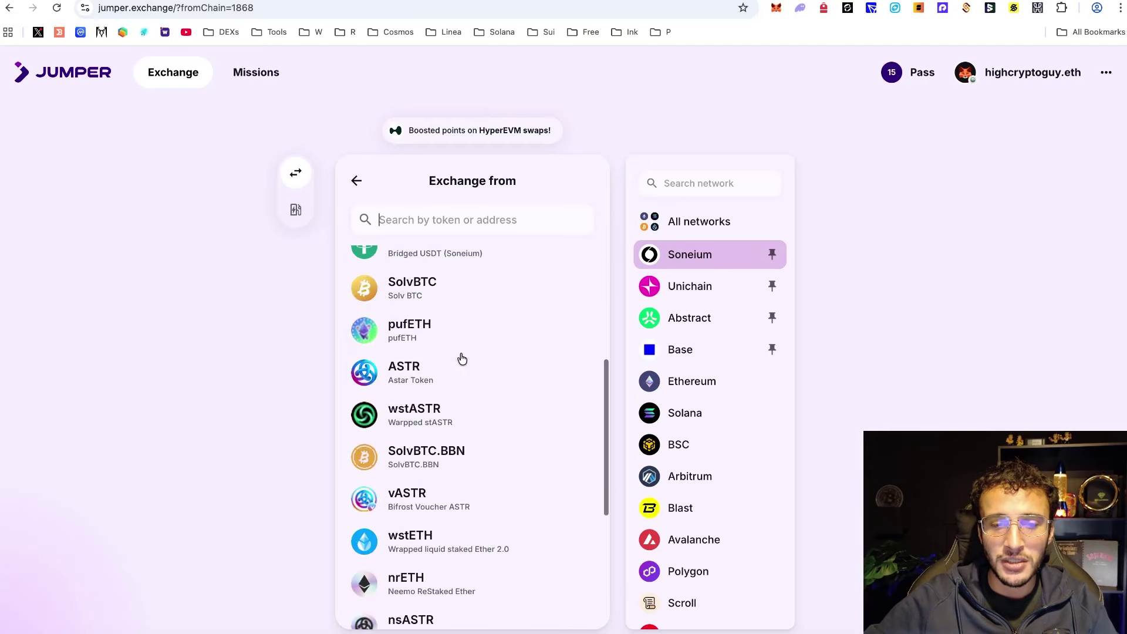
pyautogui.click(447, 481)
# Step: Choose ETH on Base as the token to exchange to
pyautogui.click(538, 335)
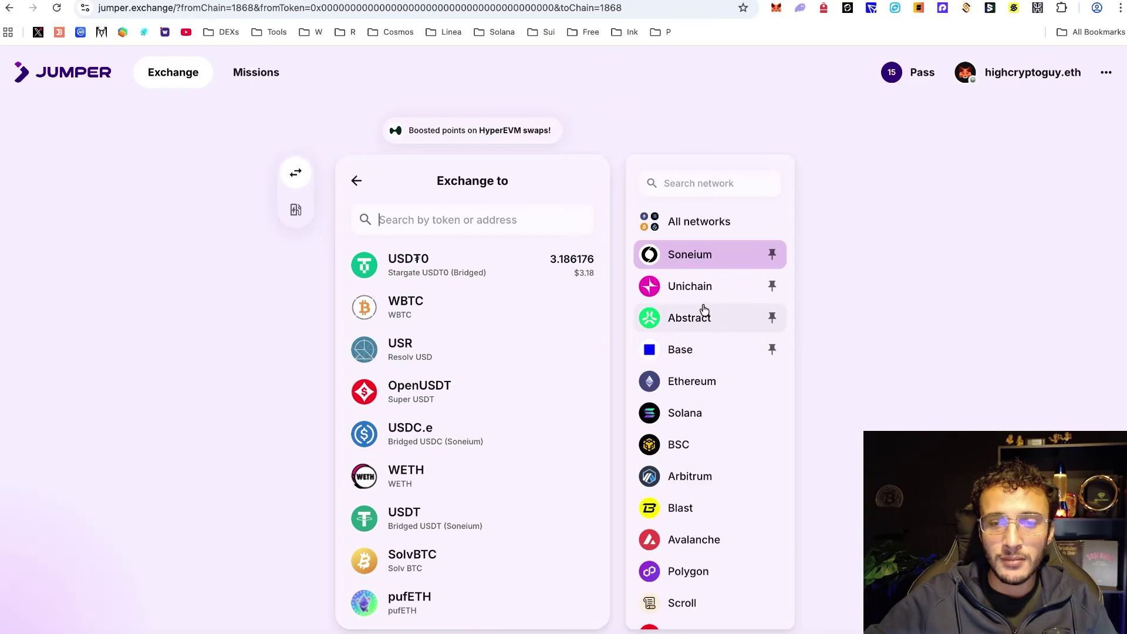
pyautogui.click(712, 353)
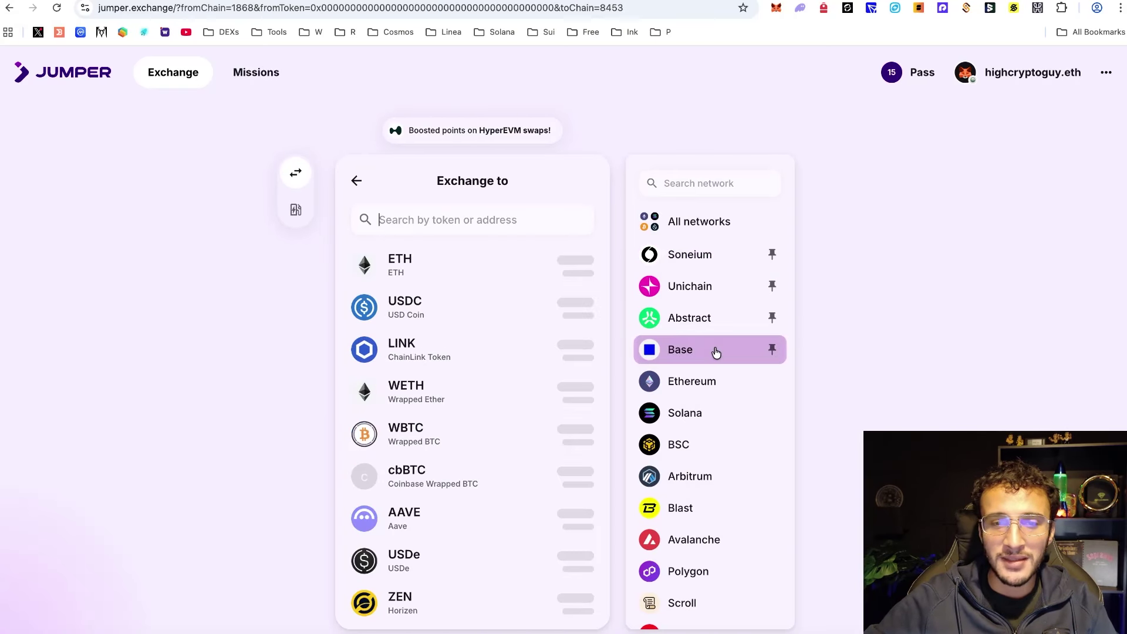
pyautogui.click(498, 310)
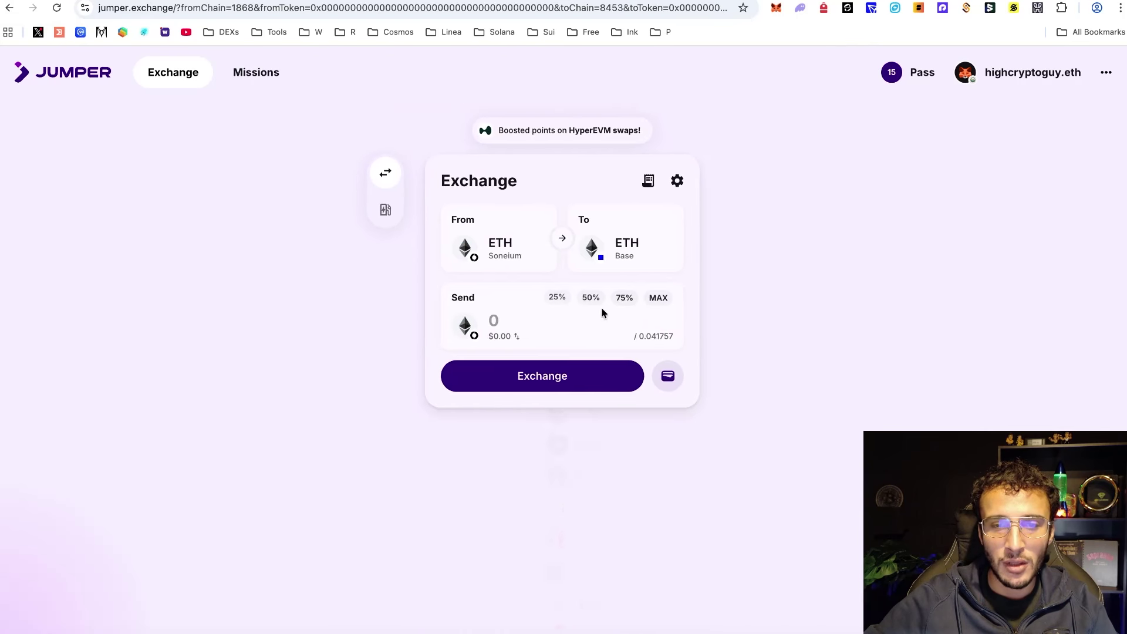
# Step: Set the send amount to 0.0008 ETH and inspect the GasZip route among the bridge quotes
pyautogui.click(536, 327)
pyautogui.write('0.0008')
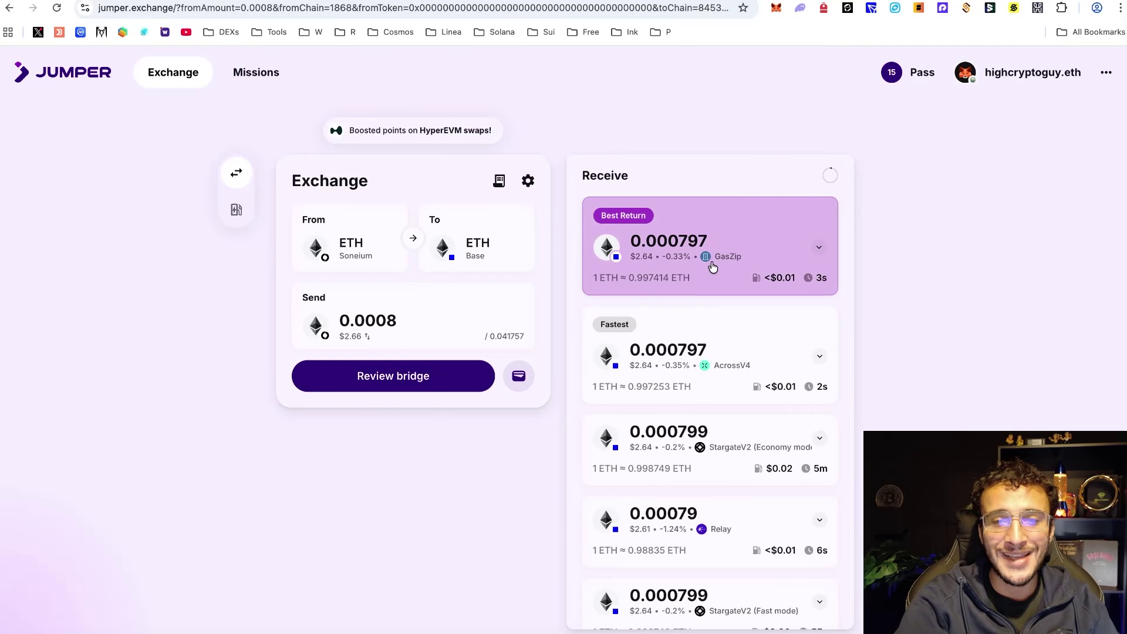
pyautogui.scroll(5, 667, 253)
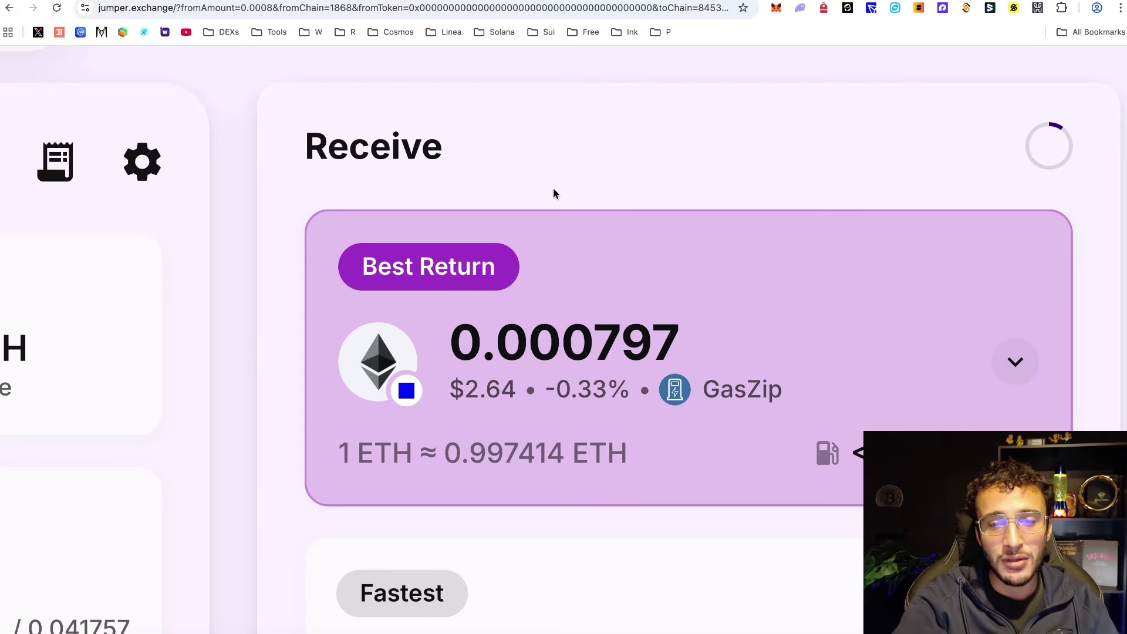
pyautogui.scroll(-5, 553, 194)
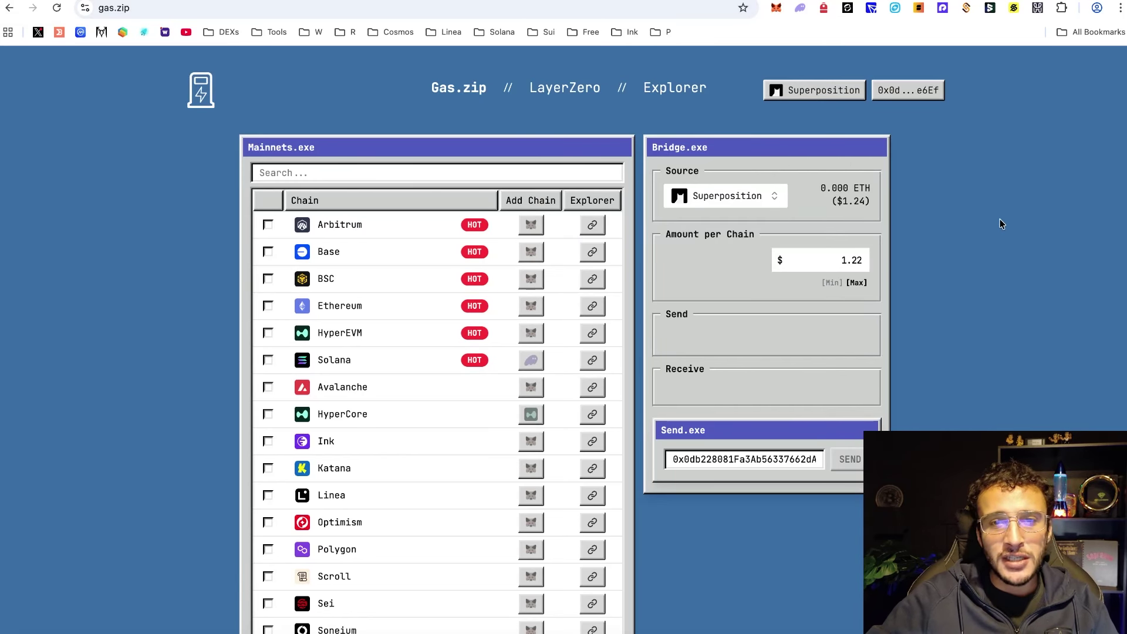
# Step: Open the Gas.zip Explorer and search for the wallet address copied from MetaMask
pyautogui.click(662, 89)
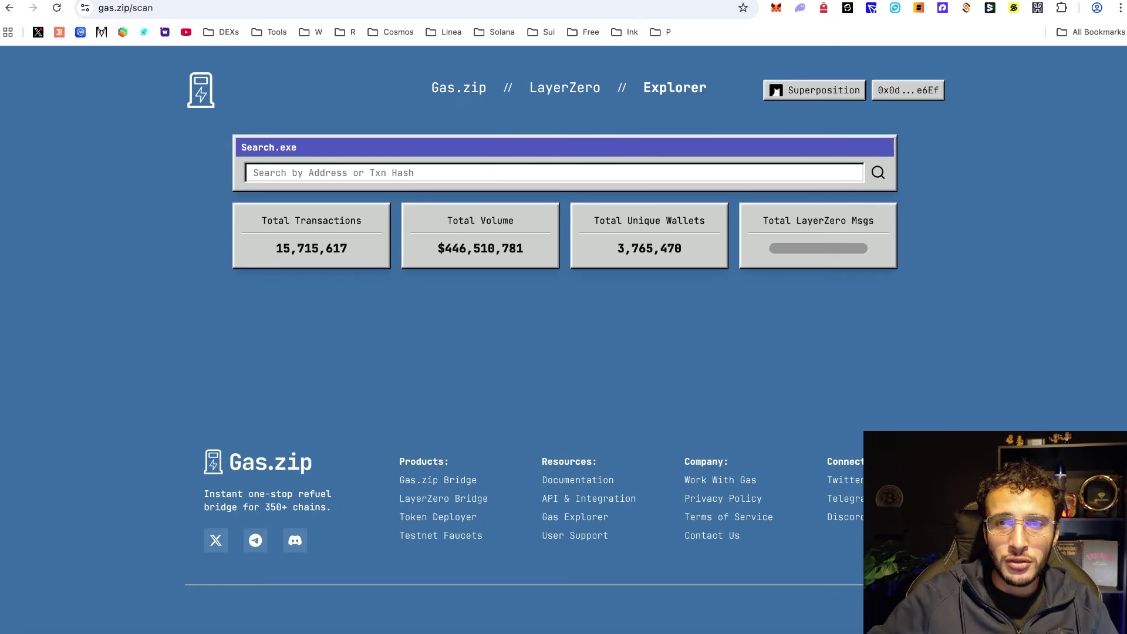
pyautogui.click(781, 11)
pyautogui.click(744, 126)
pyautogui.click(1008, 157)
pyautogui.click(484, 173)
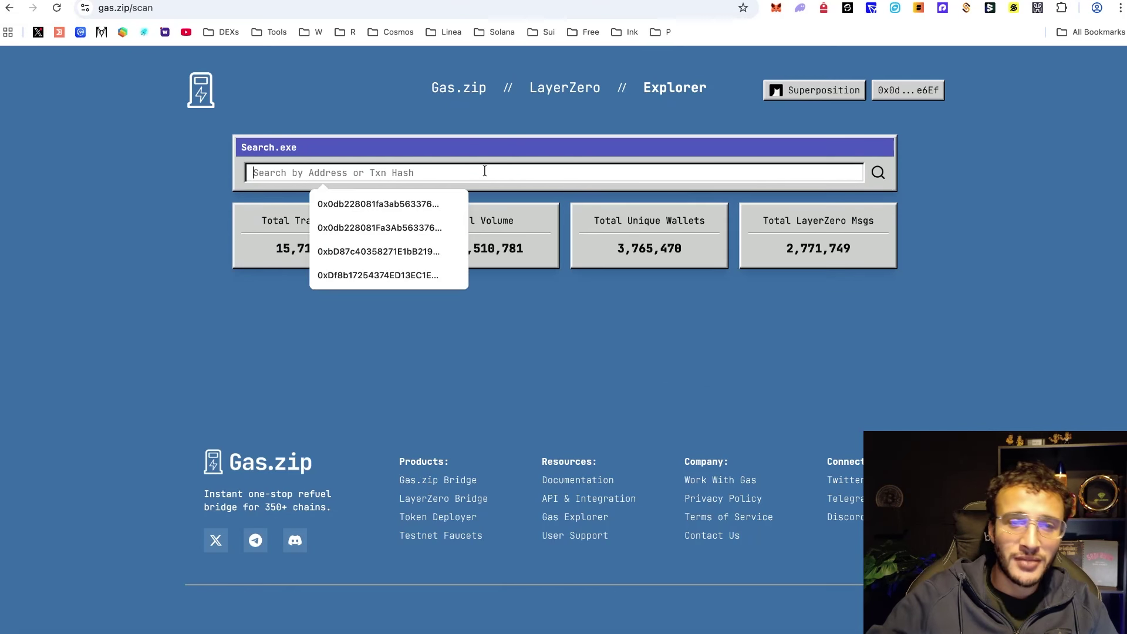
pyautogui.press('cmd+v')
pyautogui.click(875, 170)
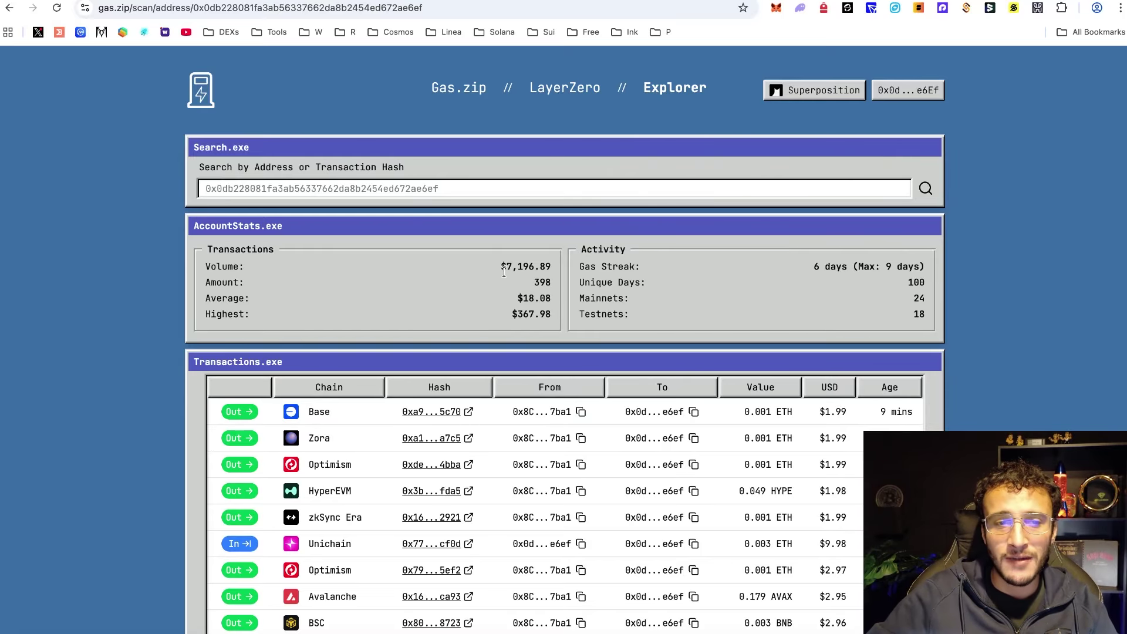
# Step: Examine the wallet's transaction statistics, activity figures and transaction history in the Explorer
pyautogui.scroll(-1, 526, 276)
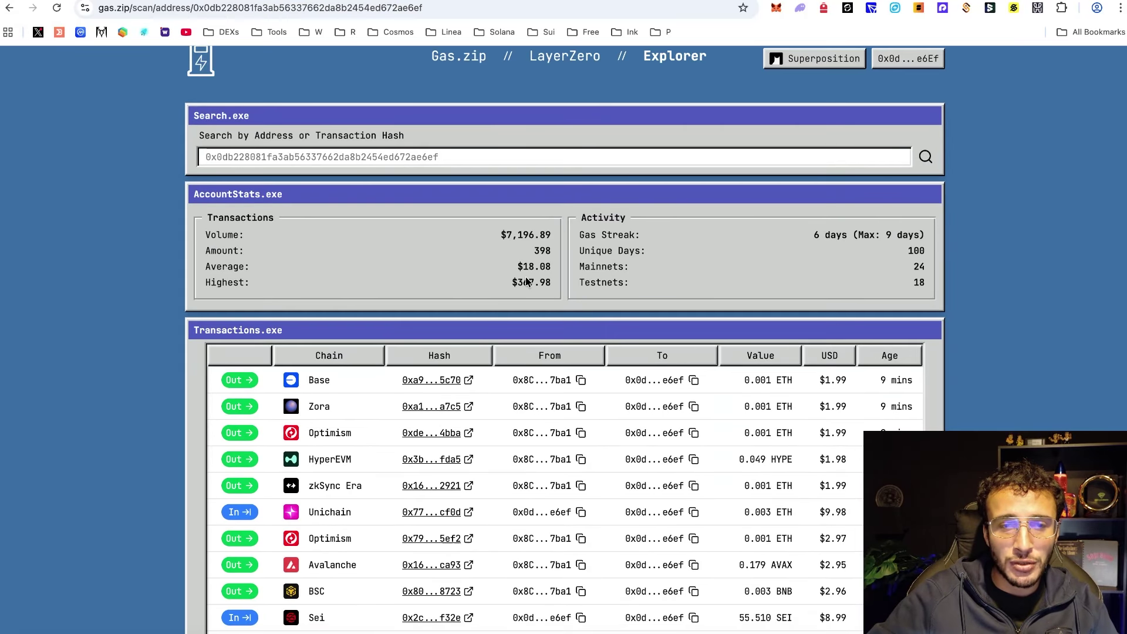
pyautogui.scroll(-1, 517, 271)
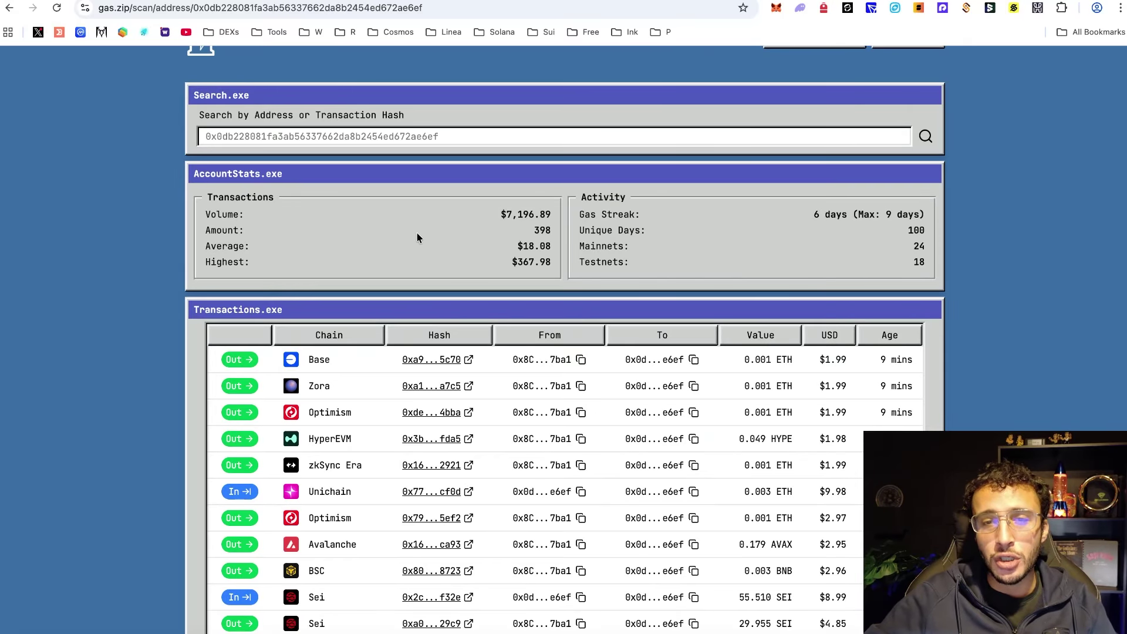
pyautogui.scroll(1, 579, 209)
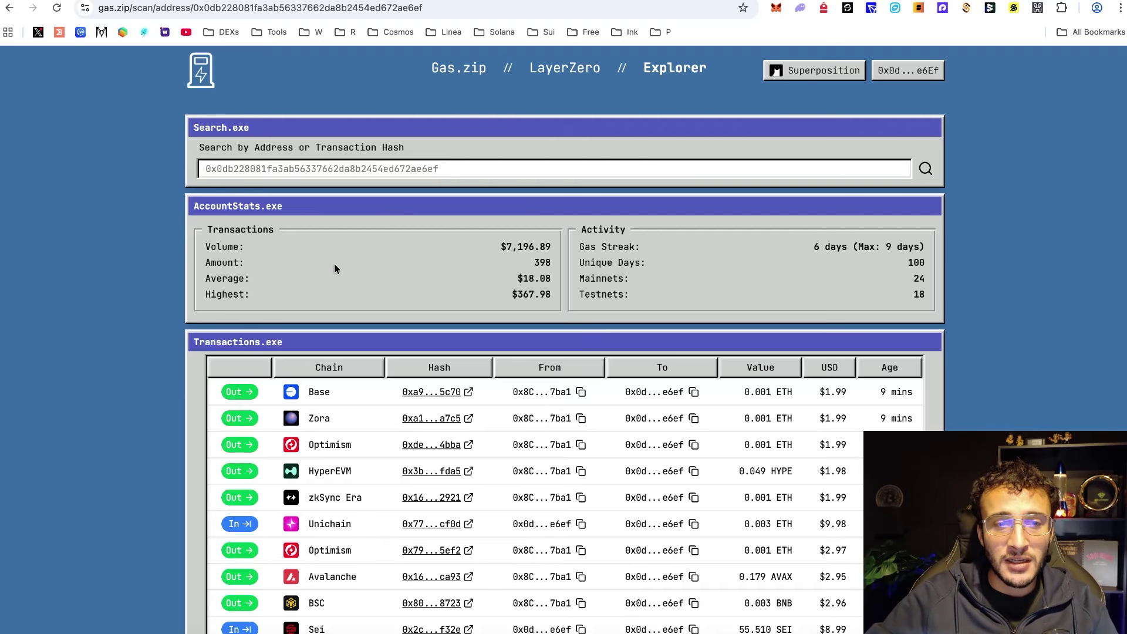
pyautogui.scroll(5, 335, 268)
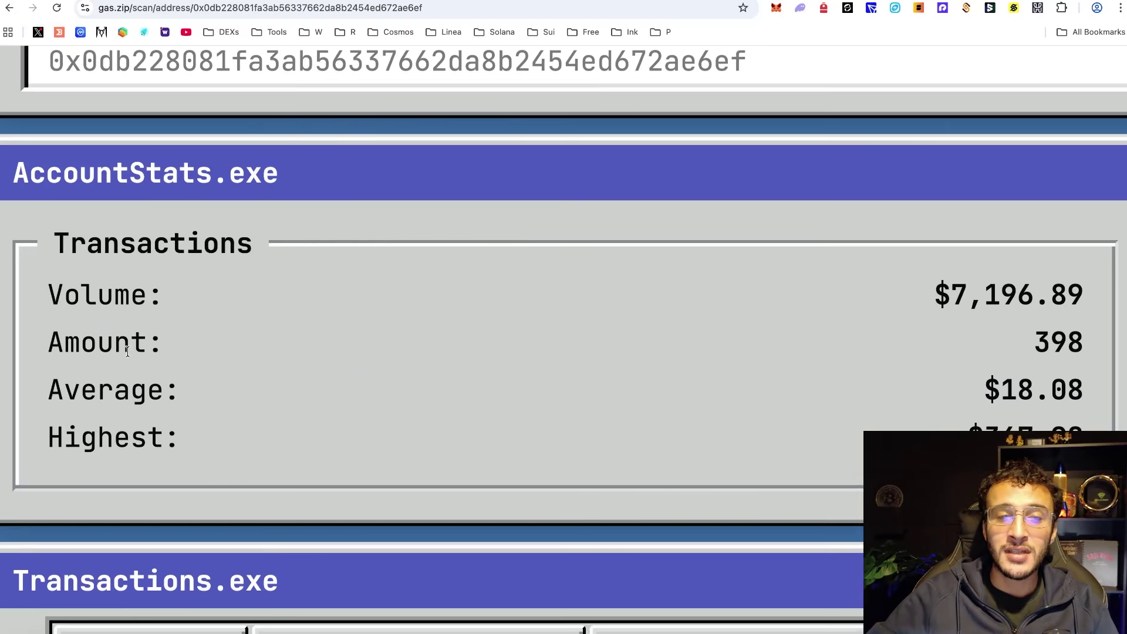
pyautogui.scroll(-2, 1028, 371)
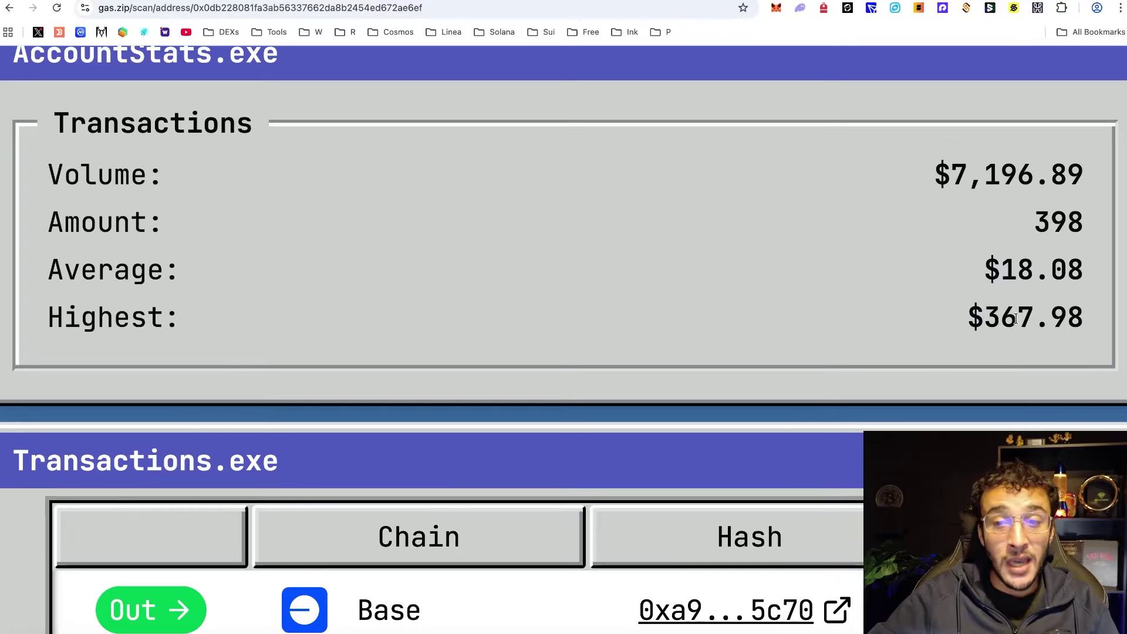
pyautogui.scroll(-5, 545, 366)
pyautogui.scroll(5, 518, 323)
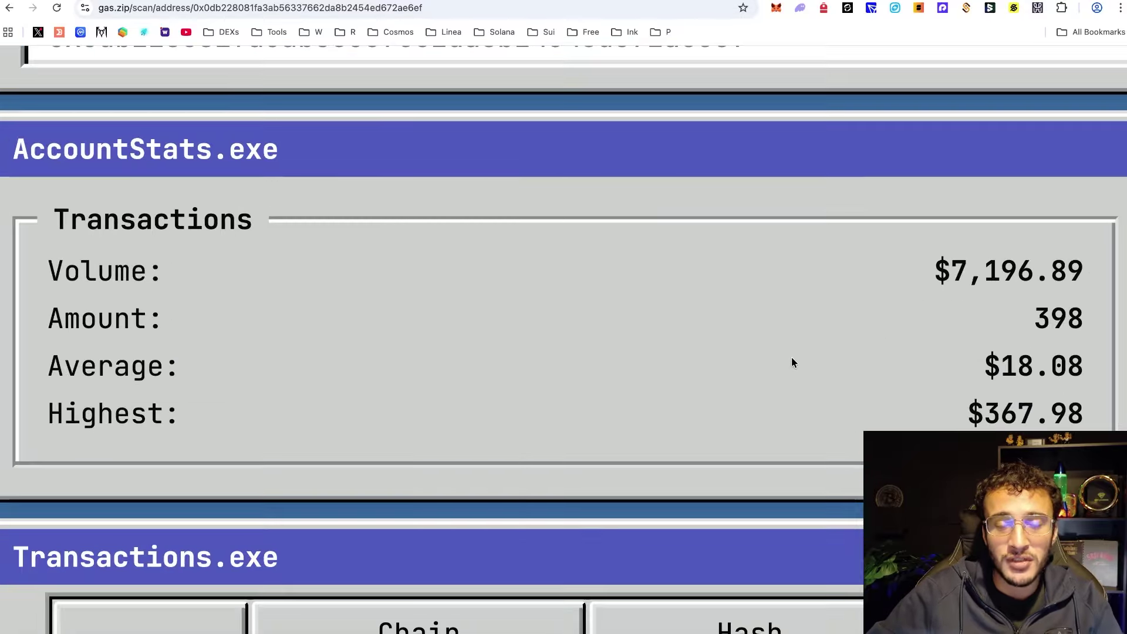
pyautogui.scroll(-5, 792, 362)
pyautogui.scroll(5, 903, 295)
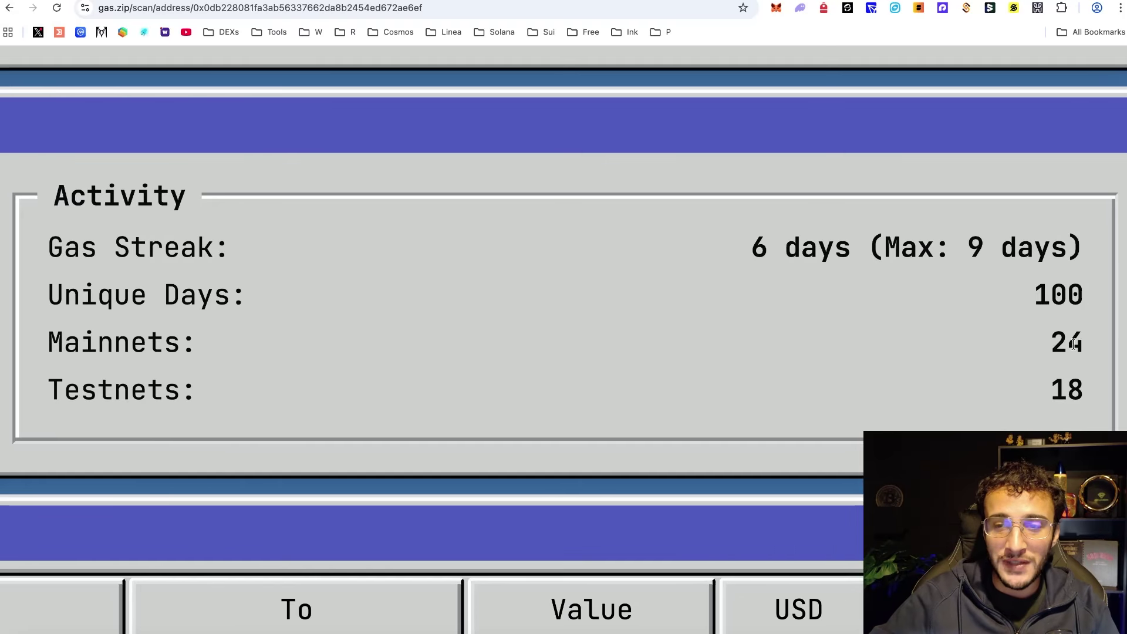
pyautogui.scroll(-10, 1078, 364)
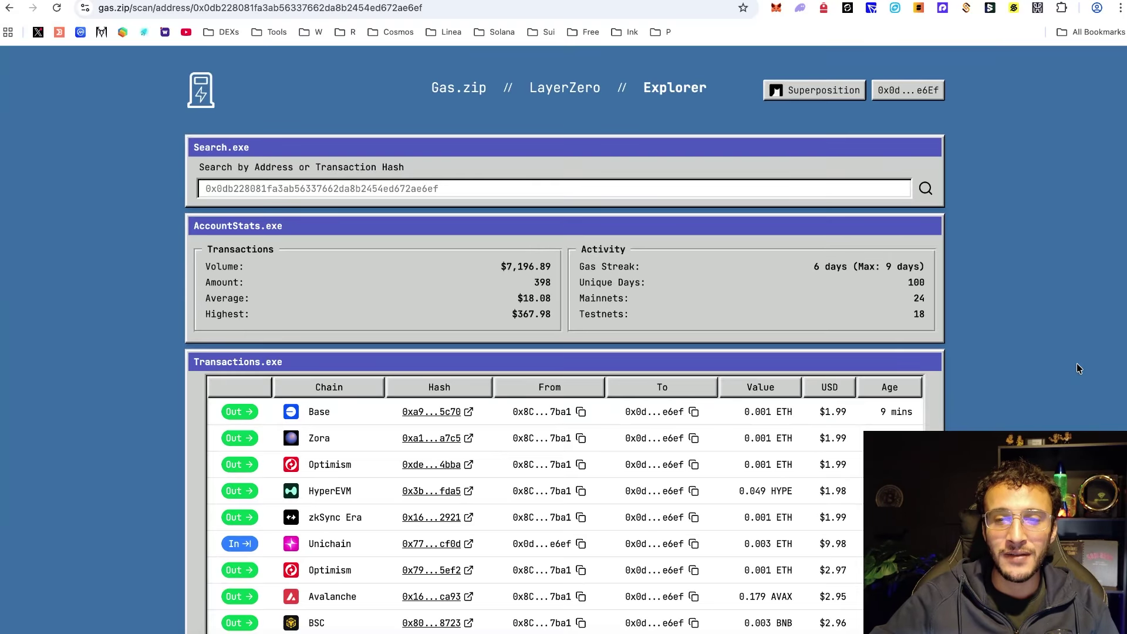
pyautogui.scroll(-7, 1076, 364)
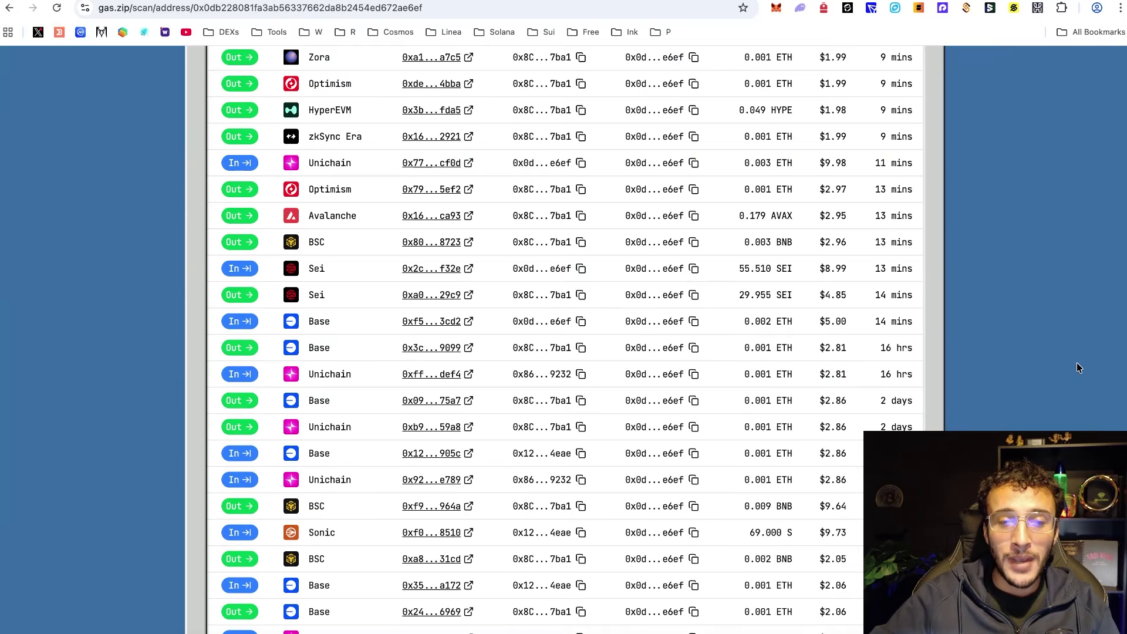
pyautogui.scroll(8, 1077, 361)
# Step: Return to the main Gas.zip bridge page and look over its mainnet and testnet chain lists
pyautogui.click(460, 88)
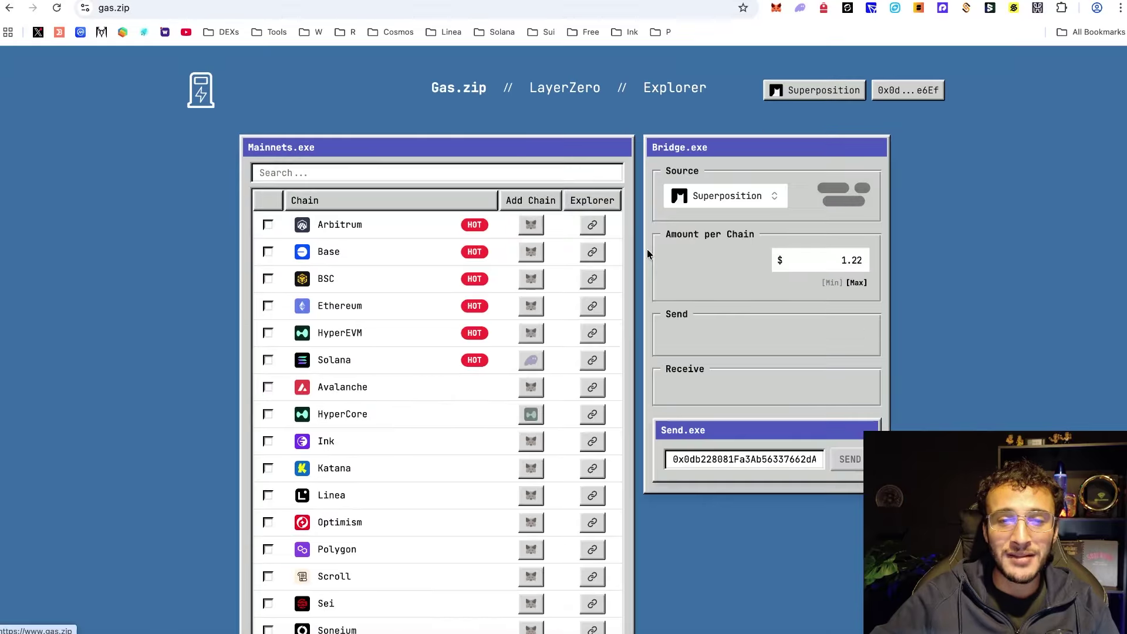
pyautogui.scroll(-10, 642, 259)
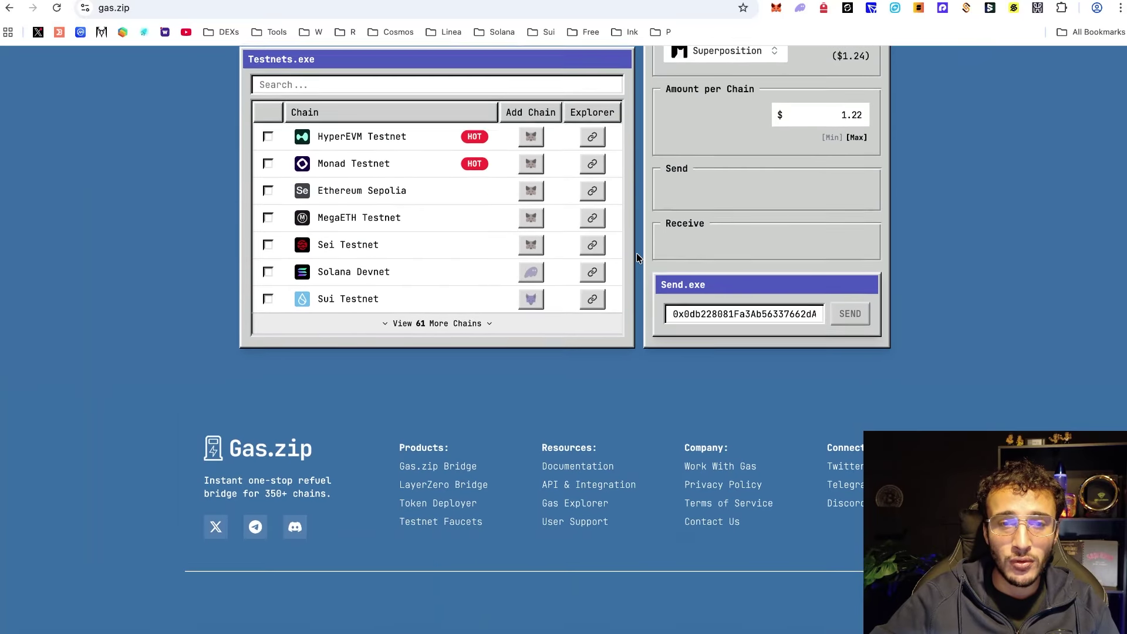
pyautogui.scroll(3, 637, 258)
pyautogui.scroll(8, 446, 199)
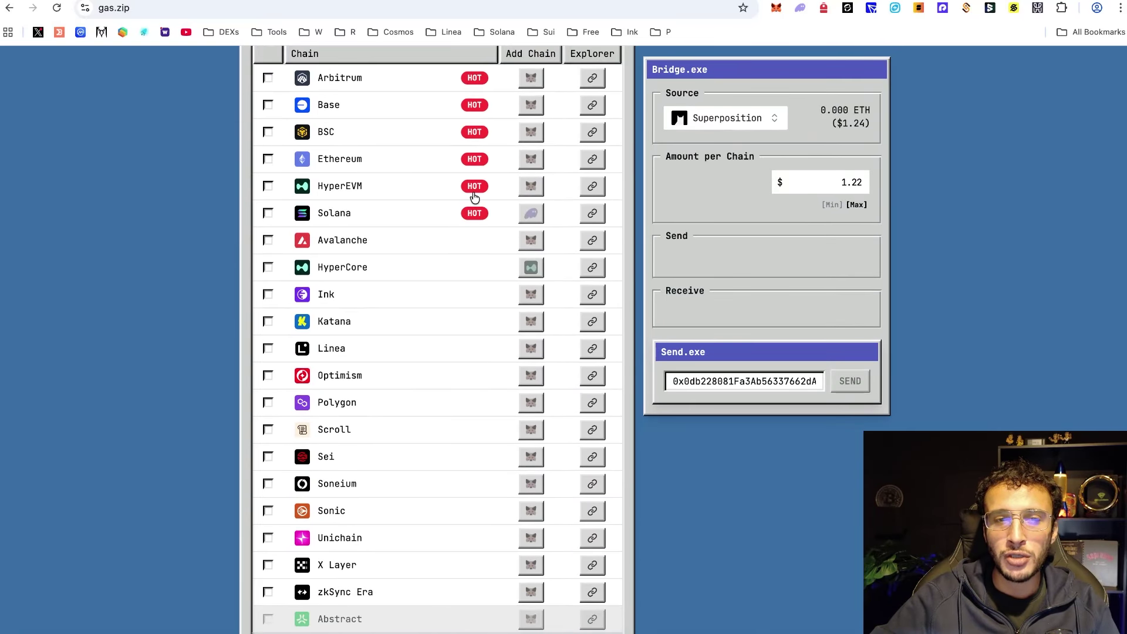
pyautogui.scroll(-4, 495, 215)
pyautogui.scroll(-3, 495, 215)
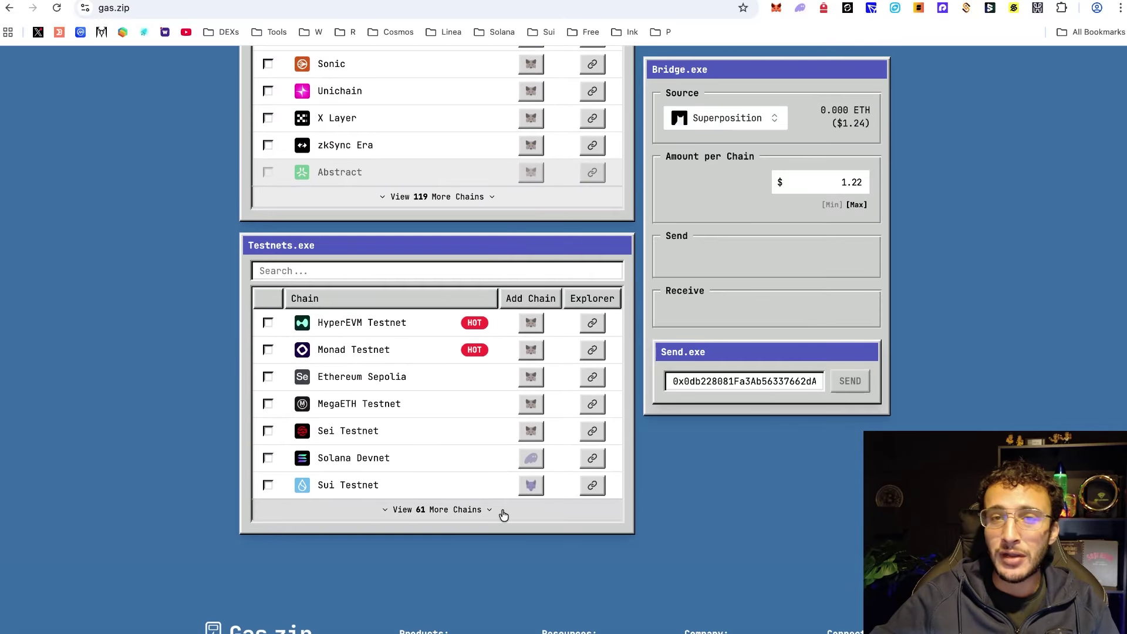
pyautogui.scroll(8, 533, 515)
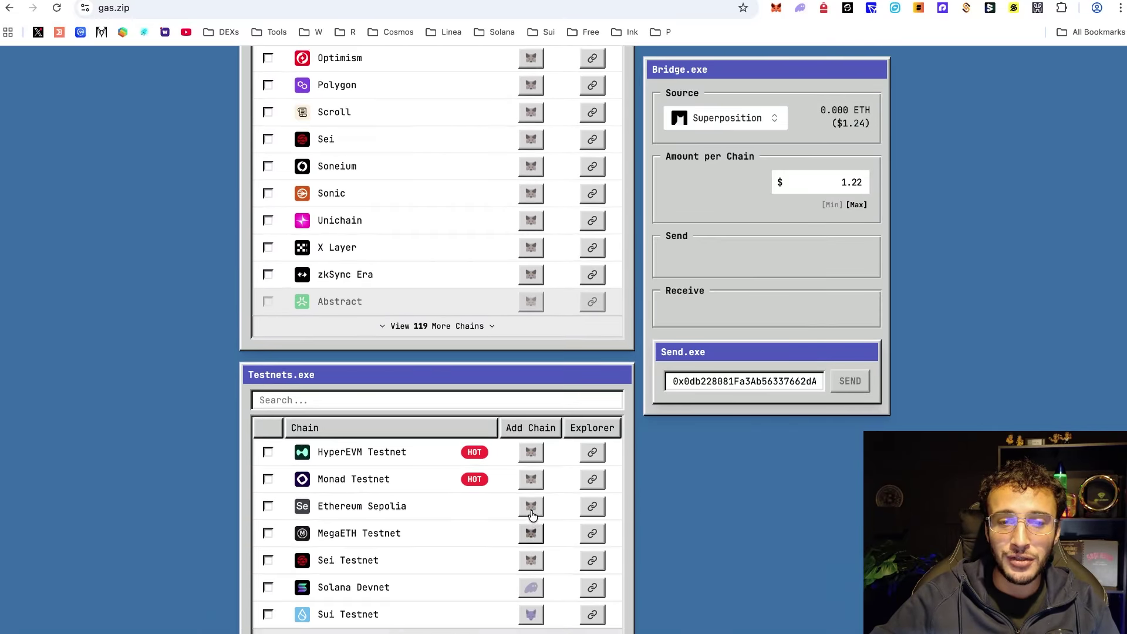